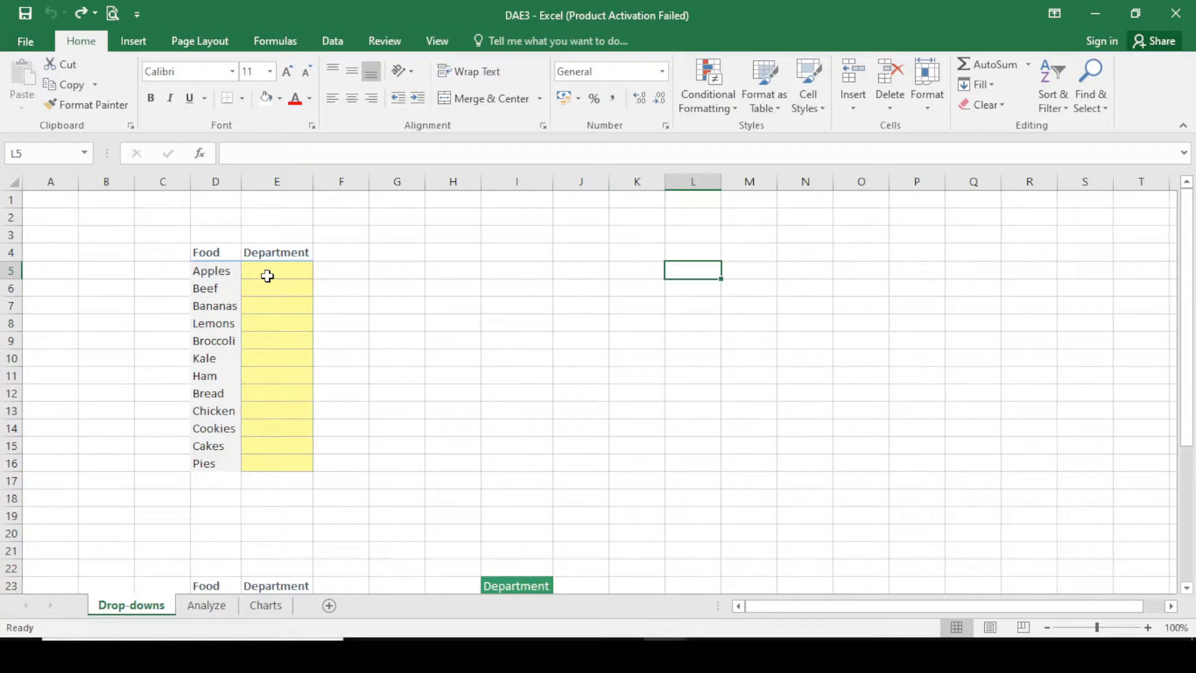
Examine the foods listed in D5:D16 and the empty Department cells beside them
left_click(223, 274)
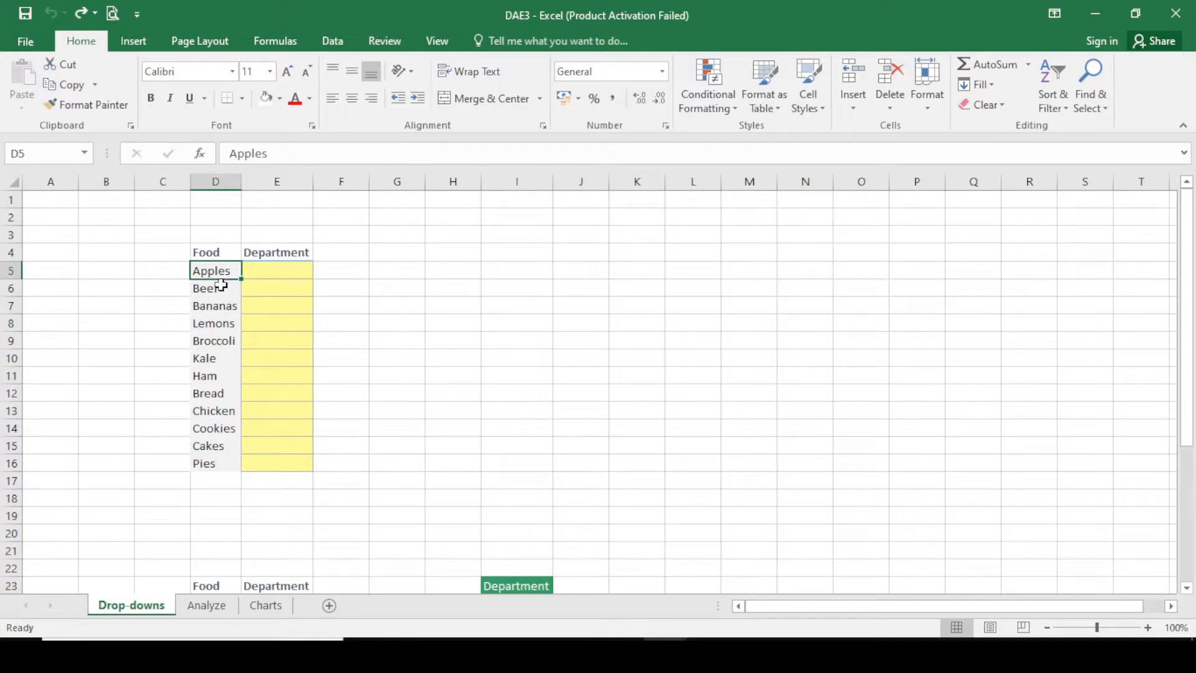
left_click(231, 306)
left_click(230, 290)
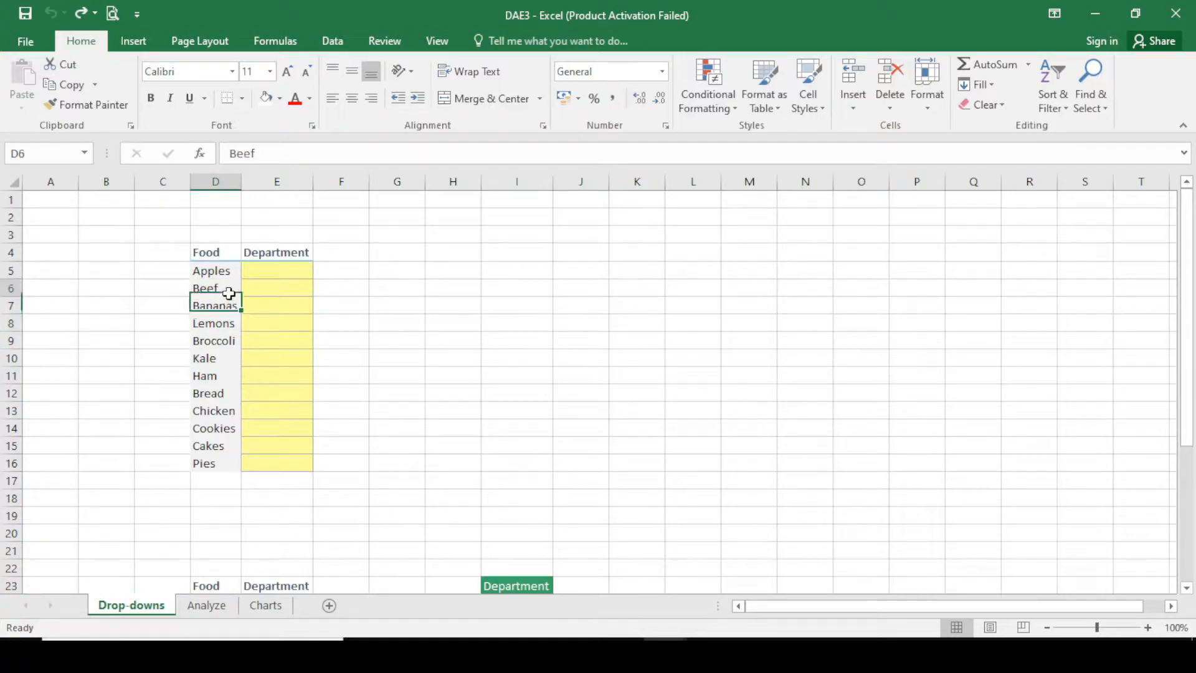
left_click(233, 341)
left_click(230, 376)
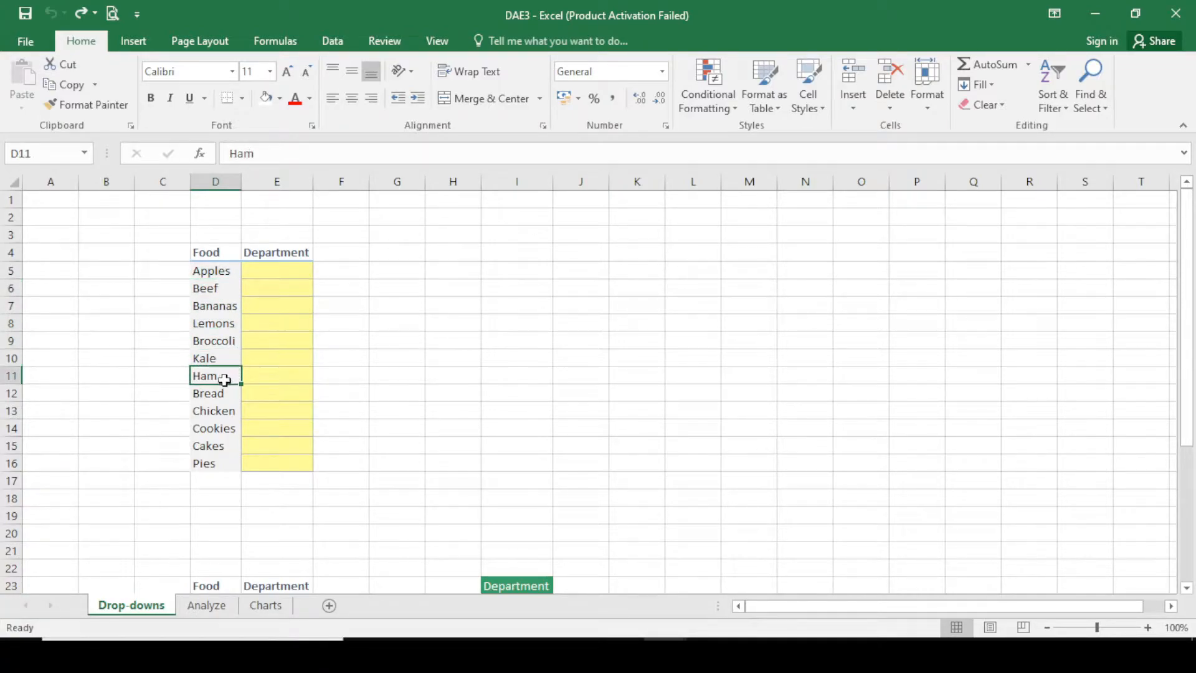
left_click(229, 408)
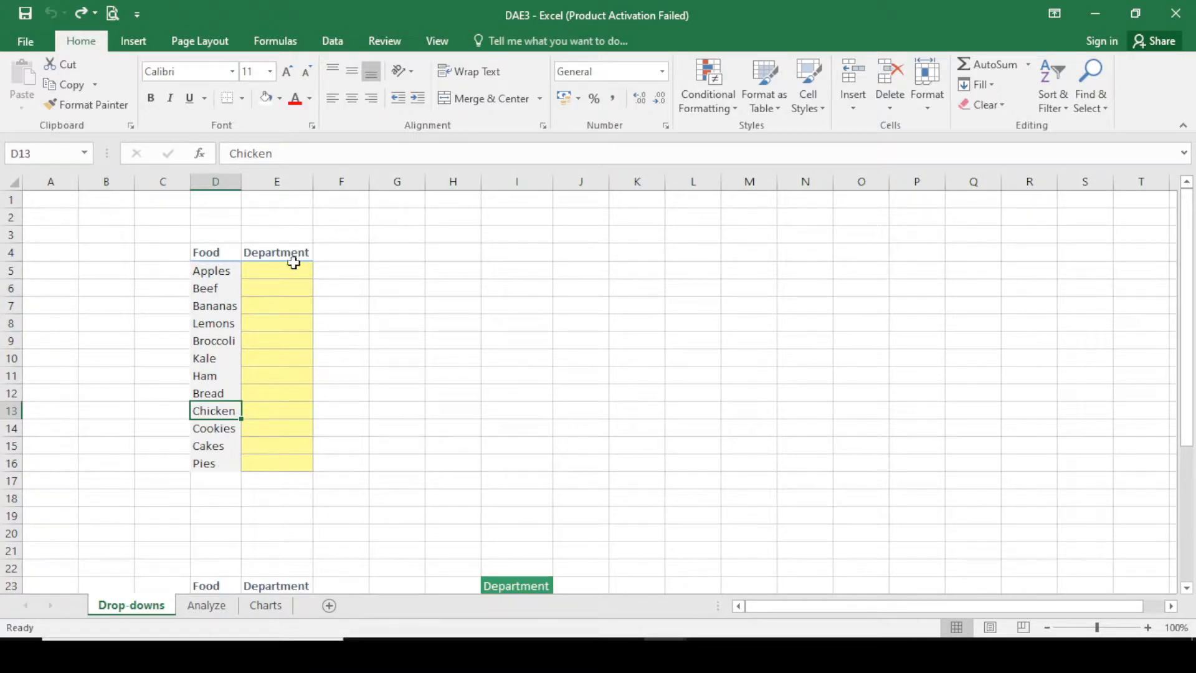
left_click(211, 272)
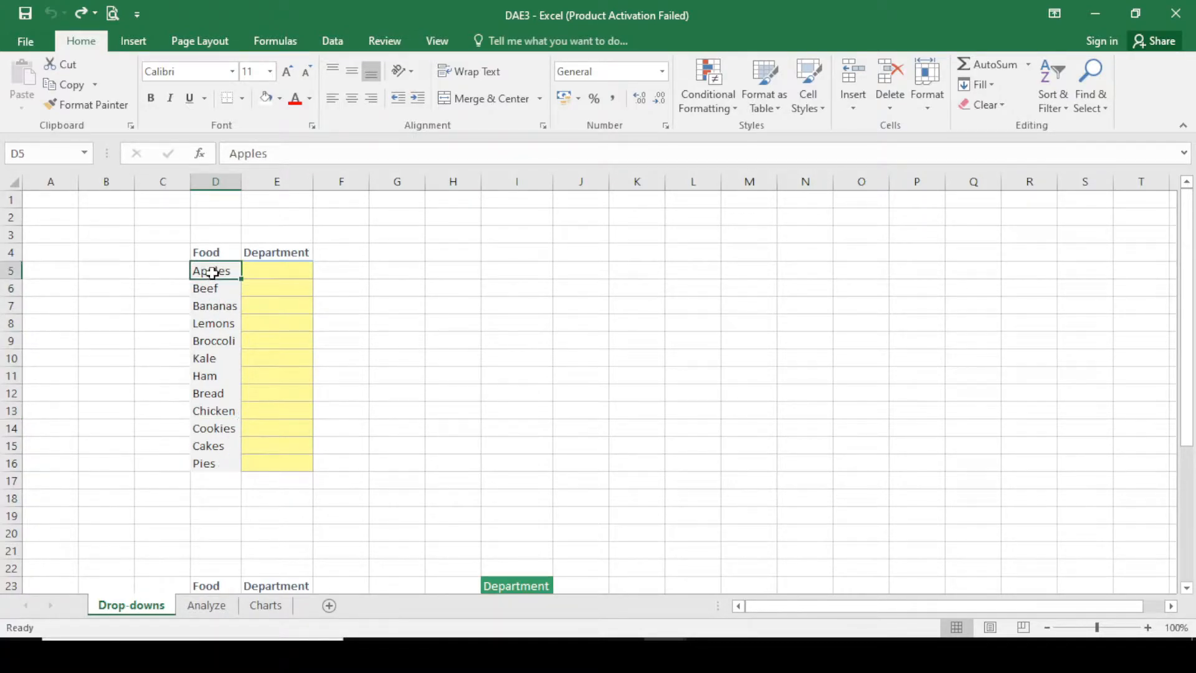
left_click(228, 288)
left_click(219, 309)
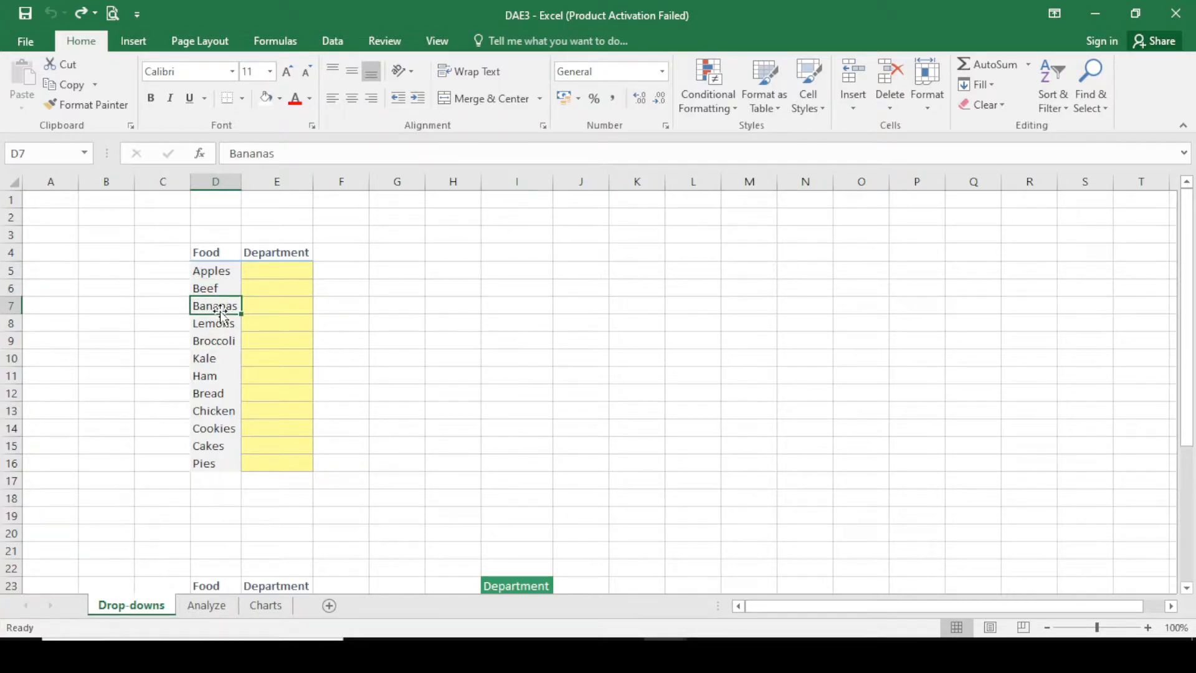
left_click(223, 272)
left_click(217, 290)
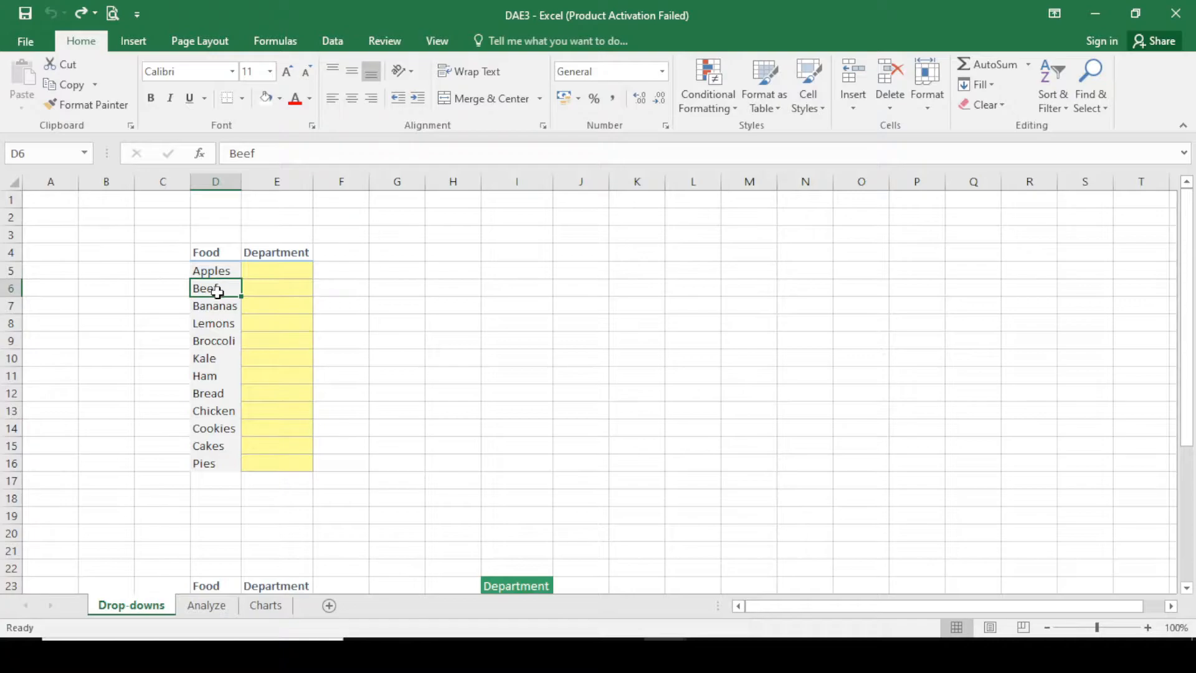
left_click(225, 449)
left_click(224, 463)
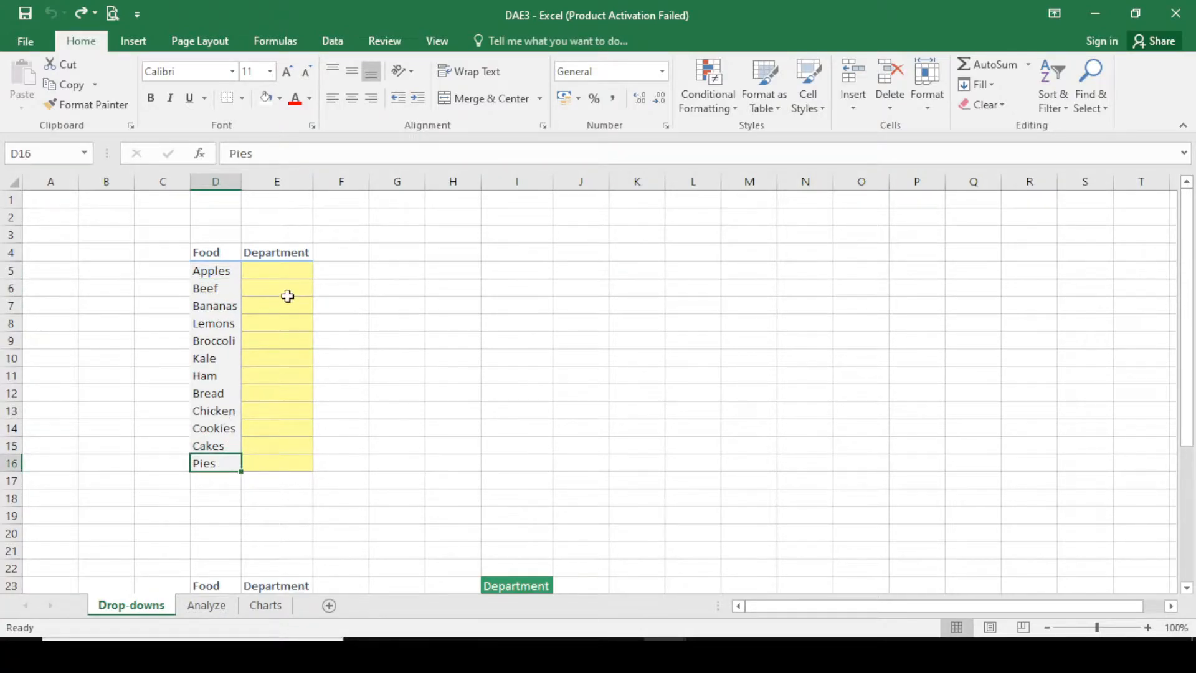
left_click(278, 275)
left_click(278, 292)
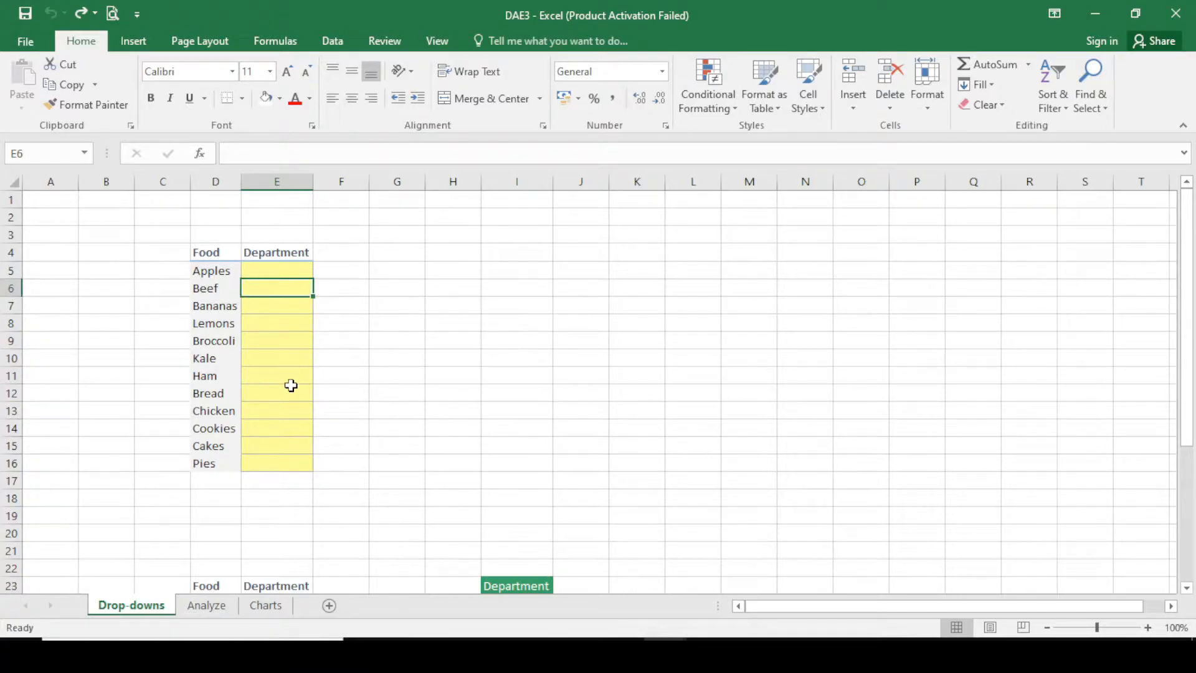
left_click(272, 269)
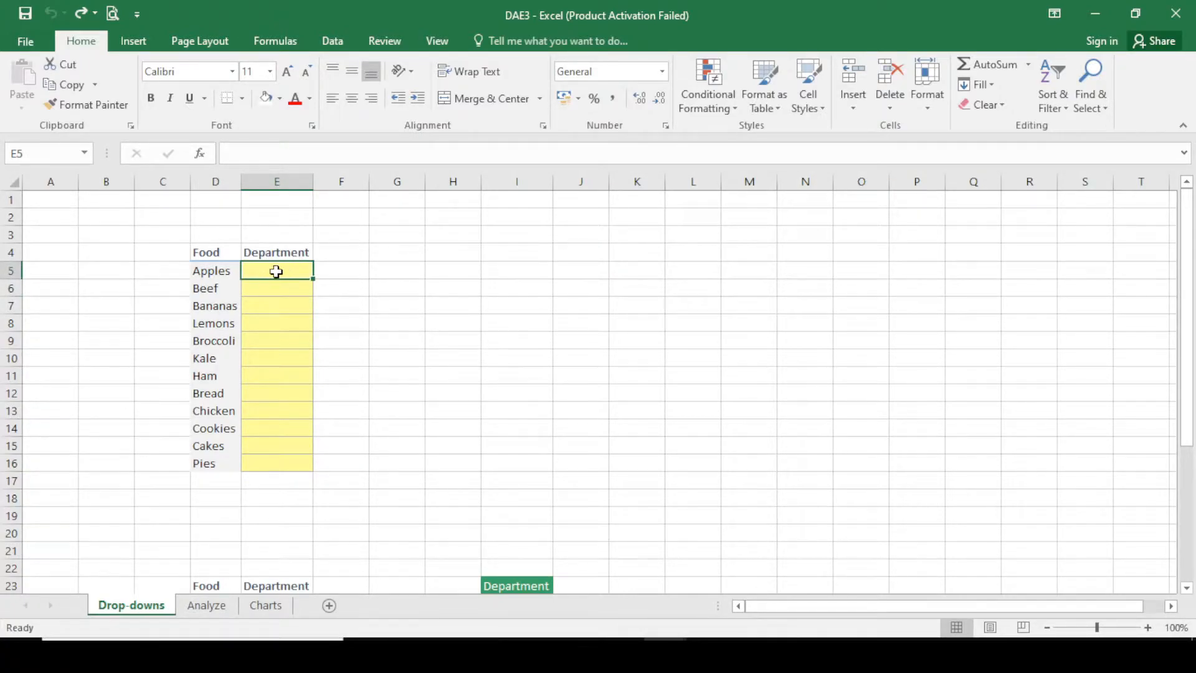
Set the data validation of the Department header cell E4 to allow a List
left_click(274, 252)
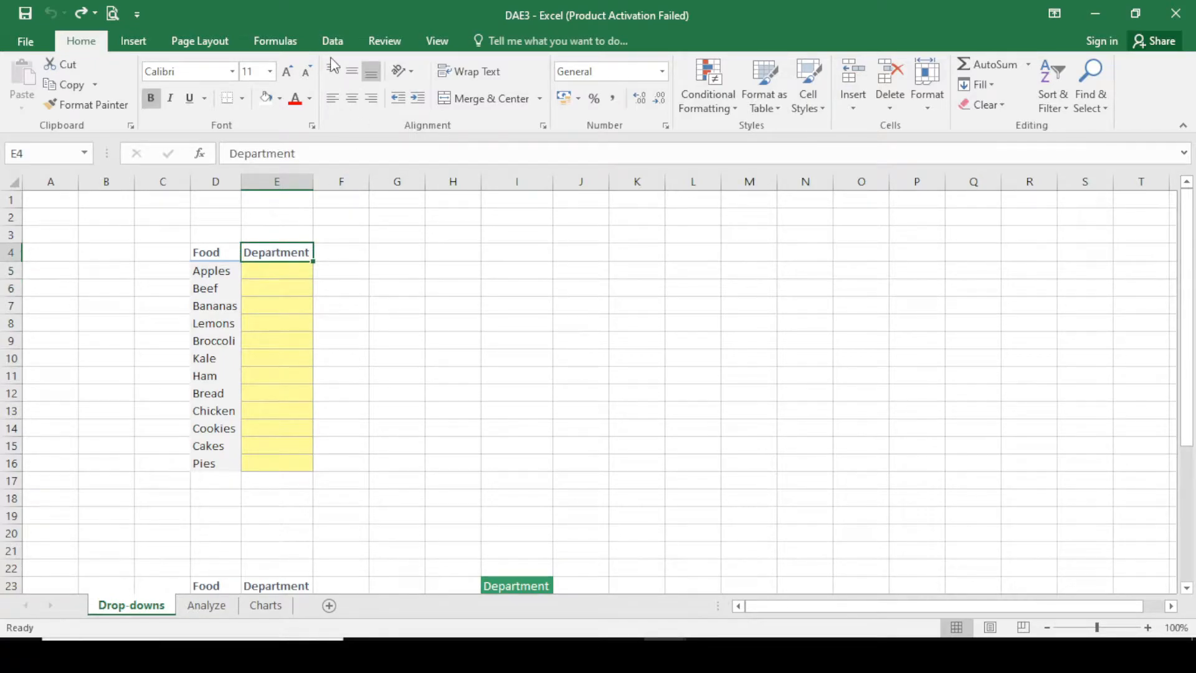
left_click(335, 42)
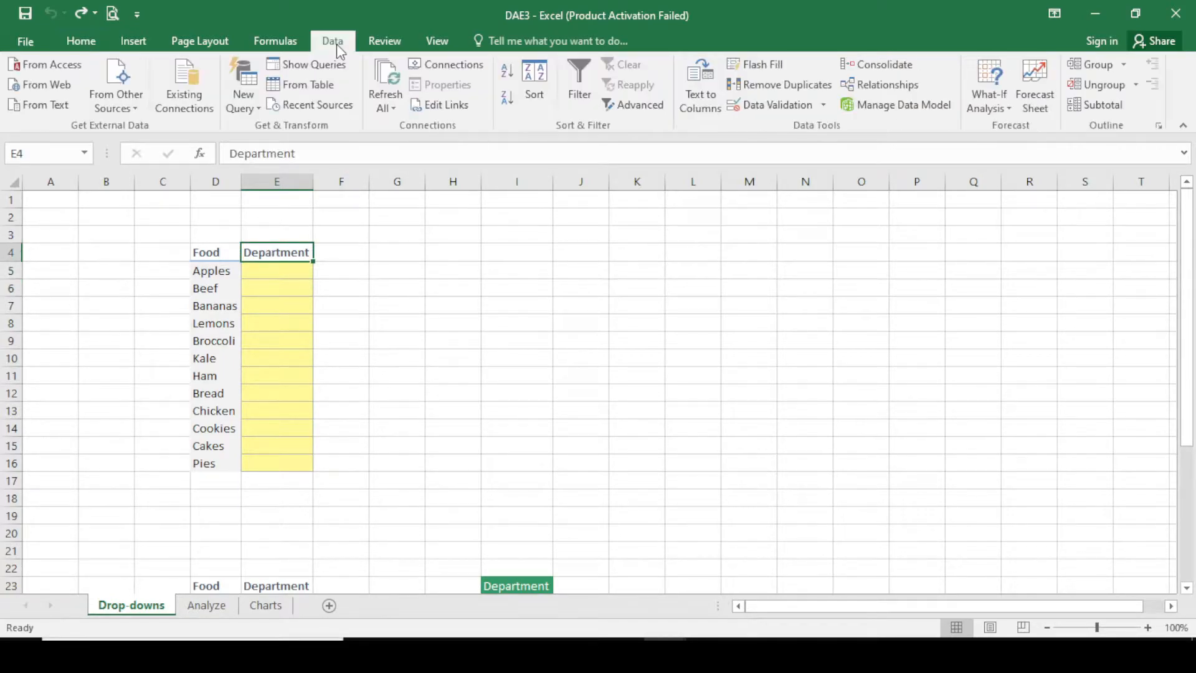
left_click(823, 105)
left_click(826, 130)
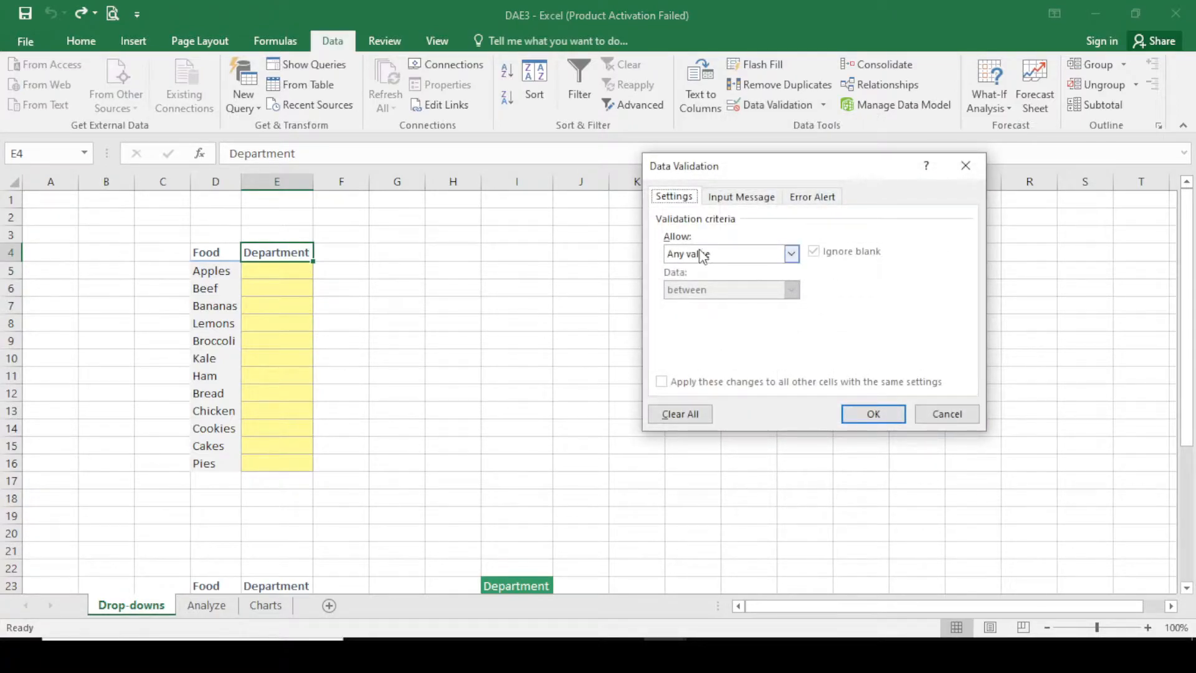
left_click(790, 254)
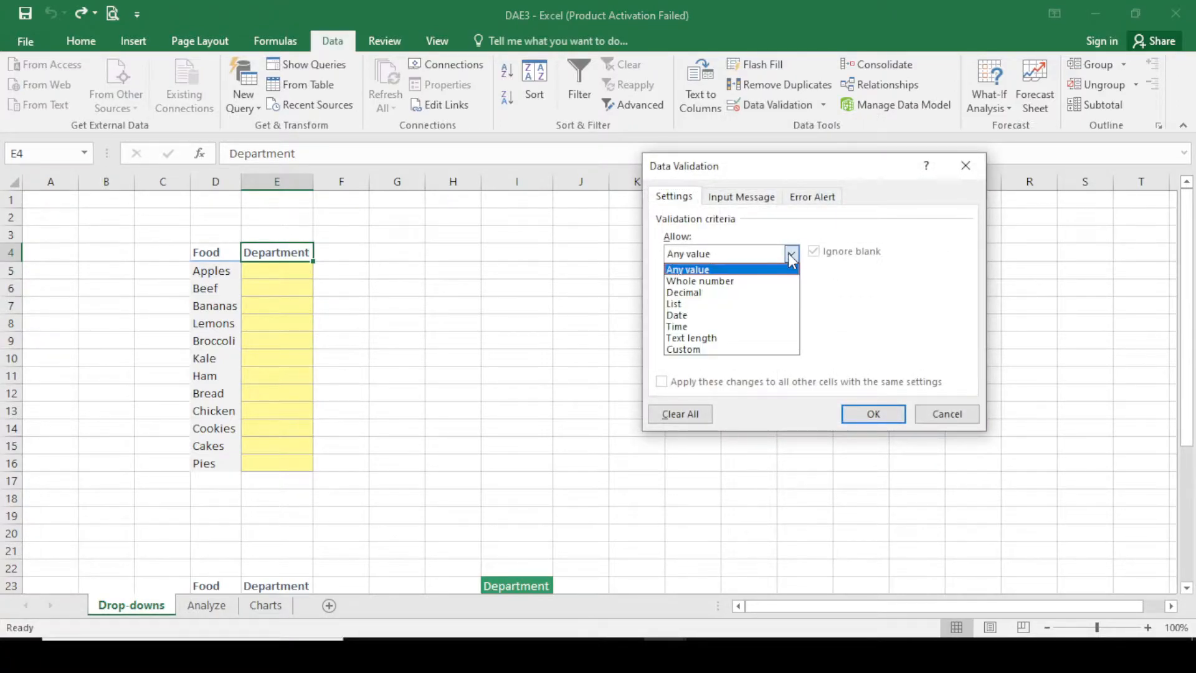
left_click(747, 304)
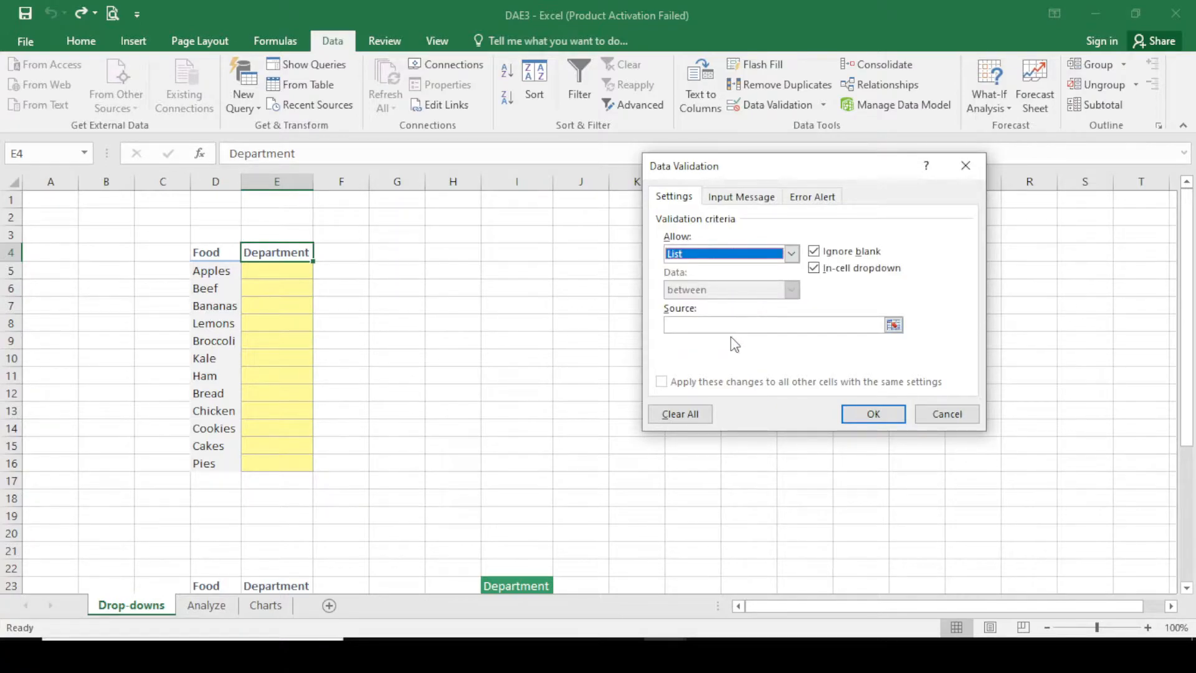
Enter "Produce, Meat, Bakery" as the list source for E4 and apply the validation
left_click(726, 325)
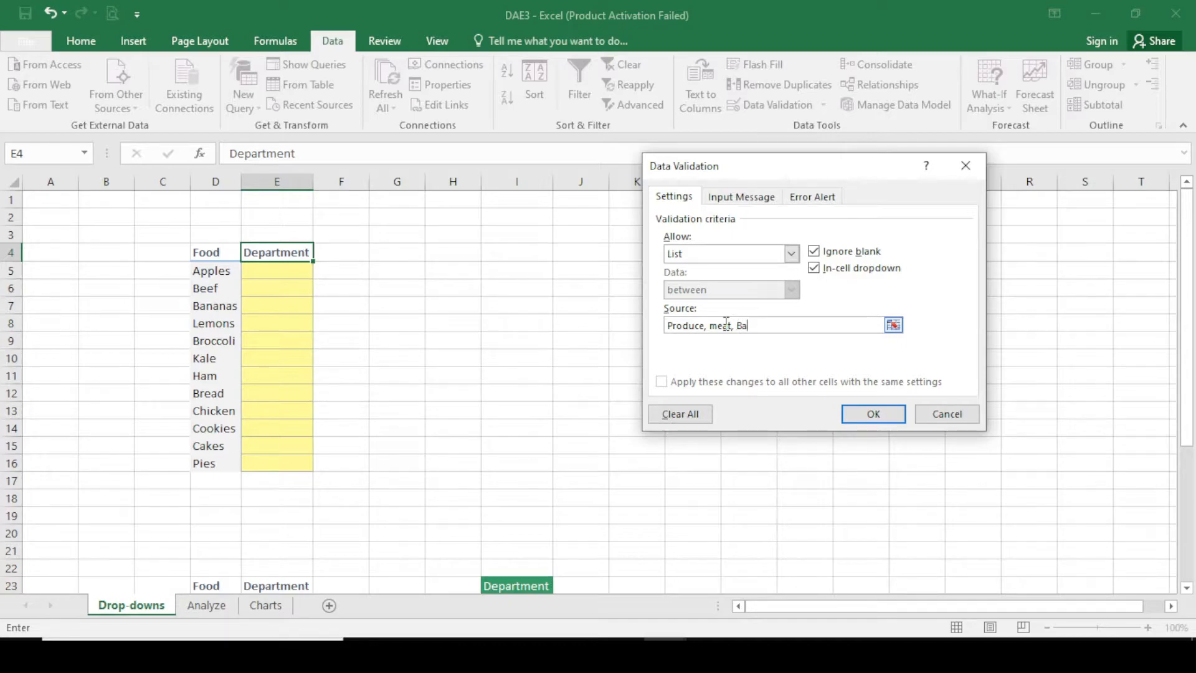
key("Left")
key("Left")
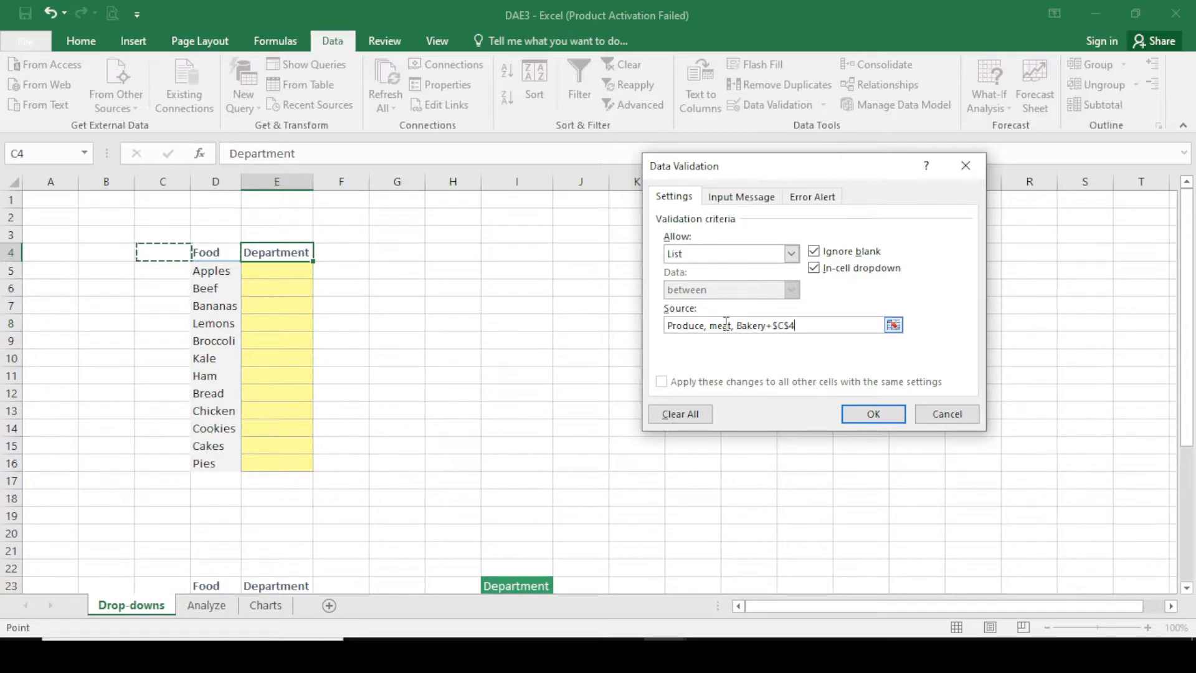
key("ctrl+z")
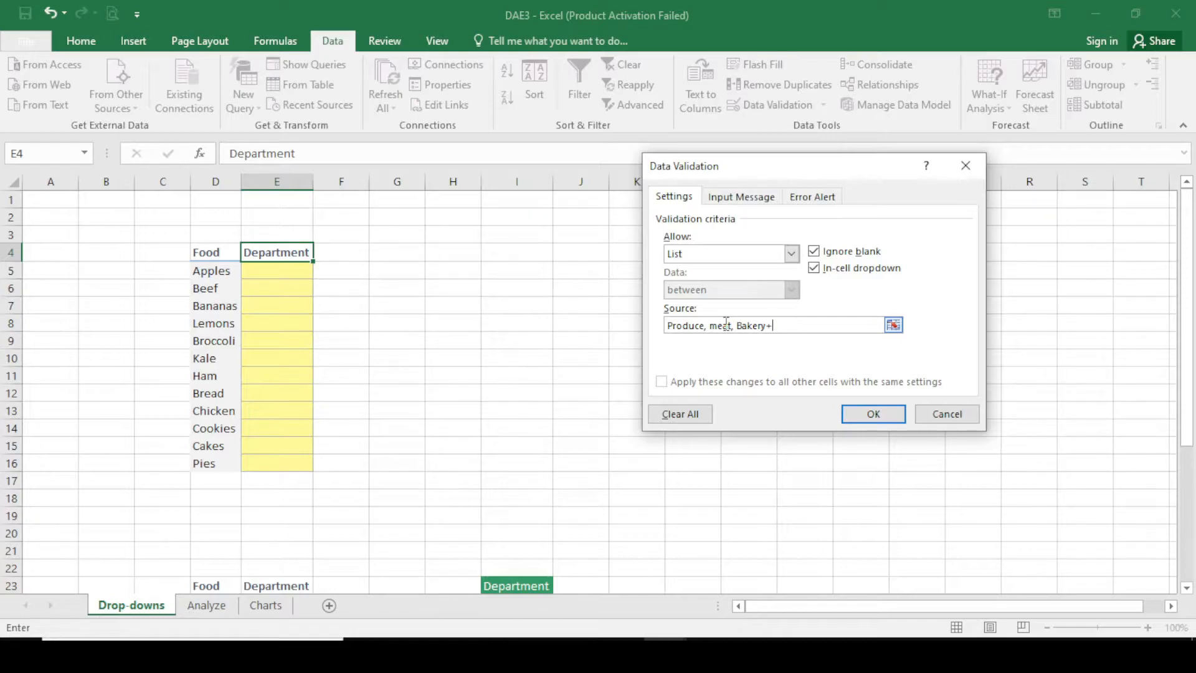
key("BackSpace")
type("M")
left_click(873, 414)
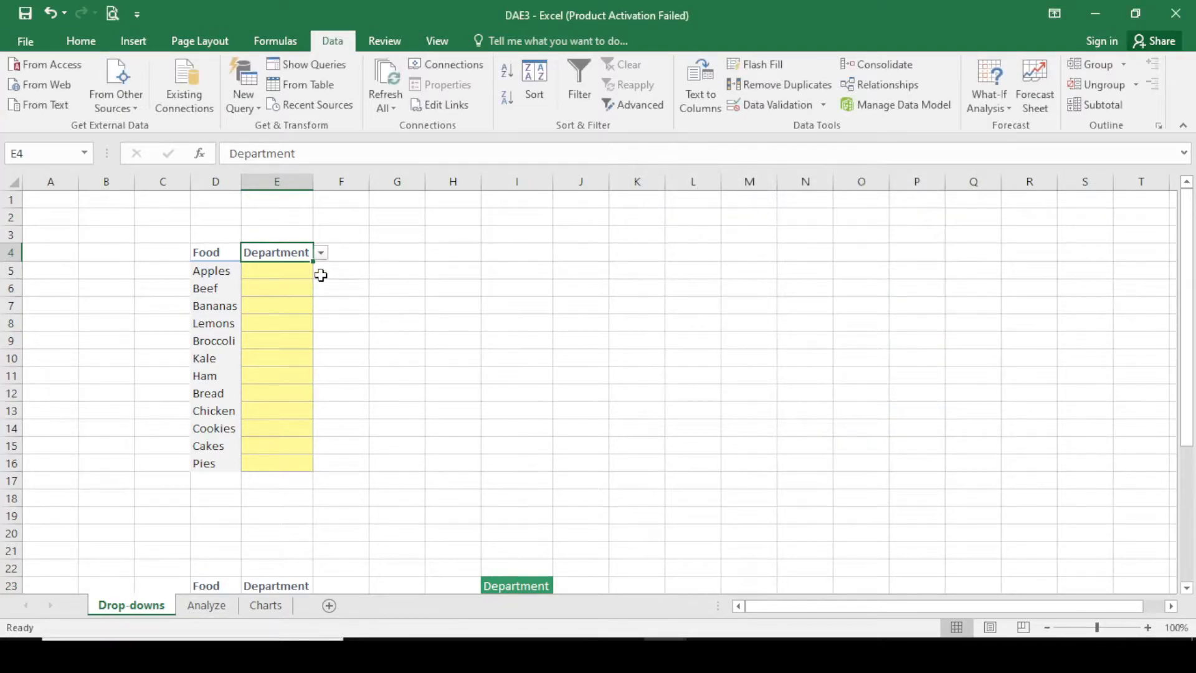
Try to fill the Department header cell E4 down through E16 to copy its drop-down
left_click(302, 273)
left_click(276, 255)
left_click_drag(313, 262, 309, 464)
left_click_drag(399, 366, 426, 372)
key("ctrl+z")
Extend the list validation from E4 to the upper table's whole Department column, E4:E16
key("shift+Down")
key("ctrl+shift+Down")
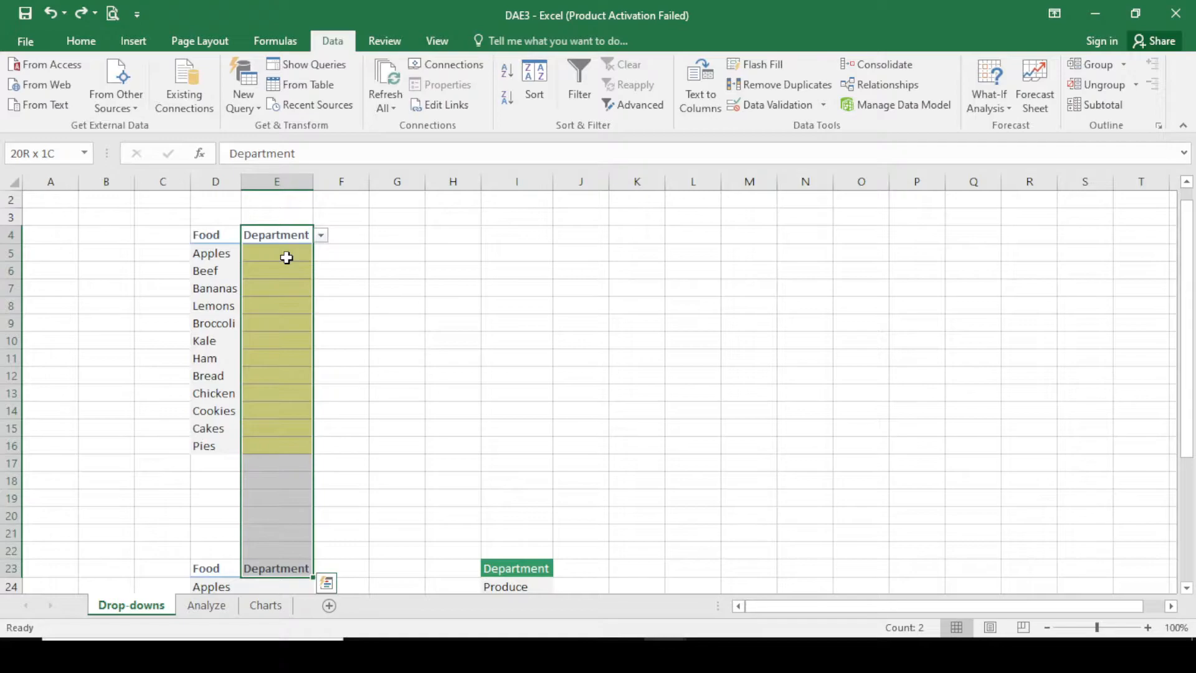
key("ctrl+shift+Up")
key("shift+Down")
key("shift+Down")
key("shift+Down")
key("shift+Down")
key("shift+Down")
key("shift+Down")
key("shift+Down")
key("shift+Down")
key("shift+Down")
key("shift+Down")
key("shift+Down")
key("shift+Down")
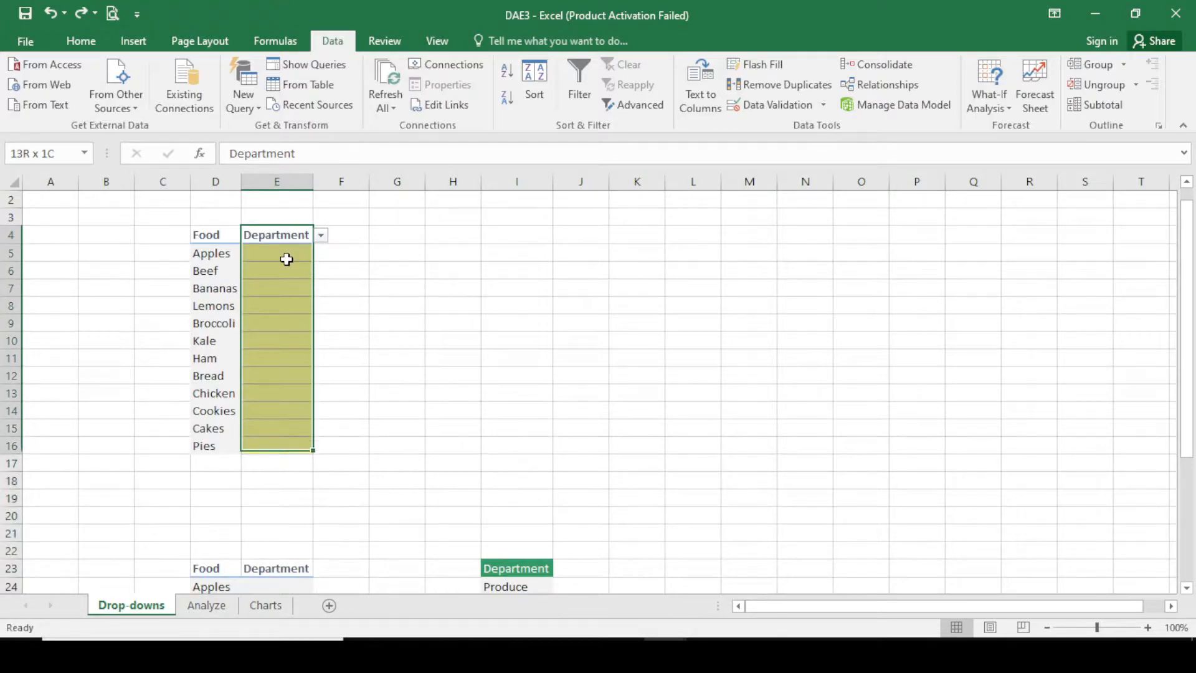
left_click(823, 105)
left_click(810, 127)
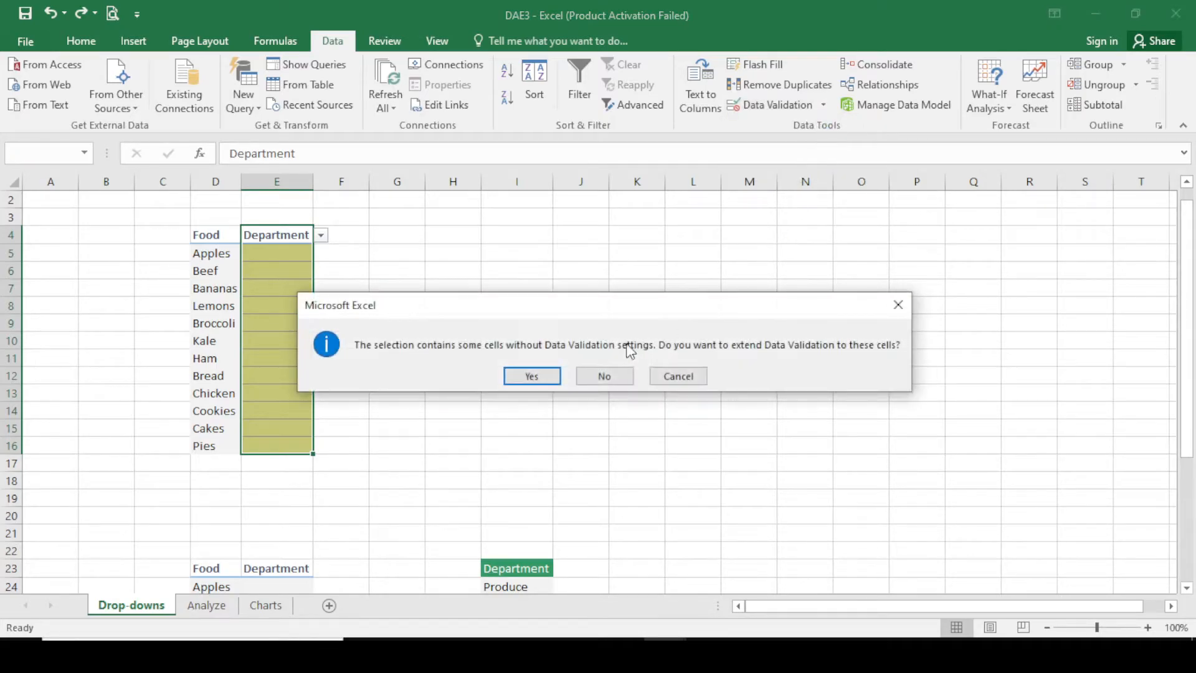
left_click(533, 375)
left_click(878, 411)
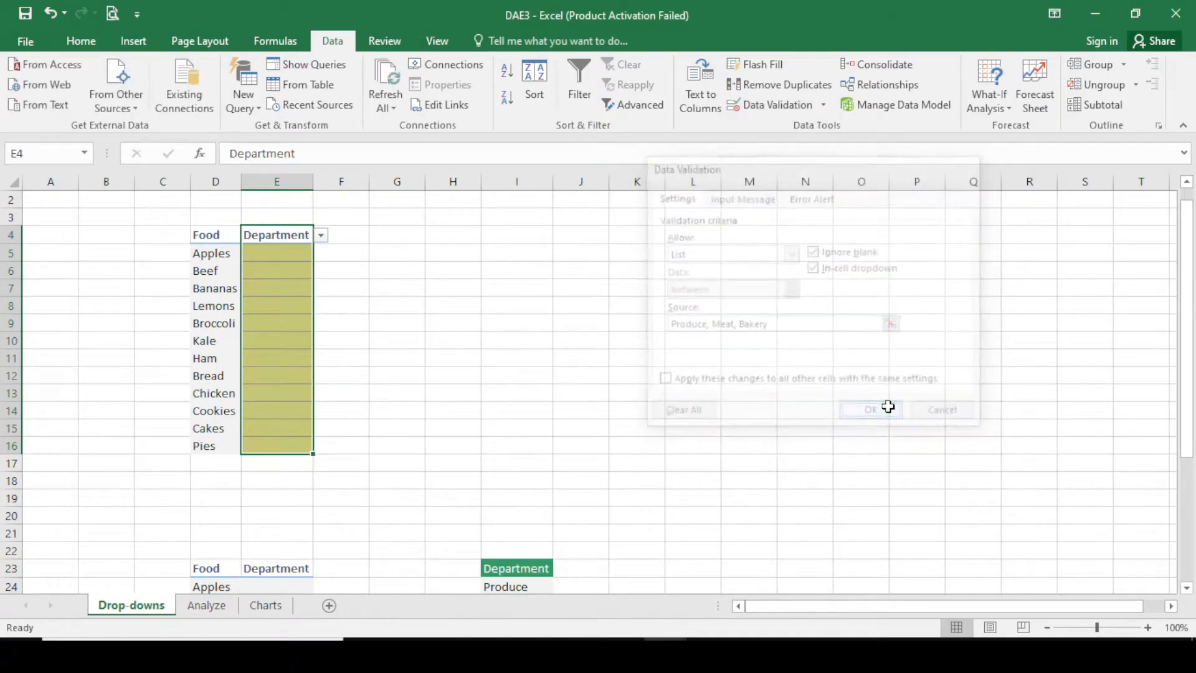
Check several Department cells of the upper table, including E5, E6, E8 and E10, for a drop-down arrow
left_click(489, 363)
left_click(285, 256)
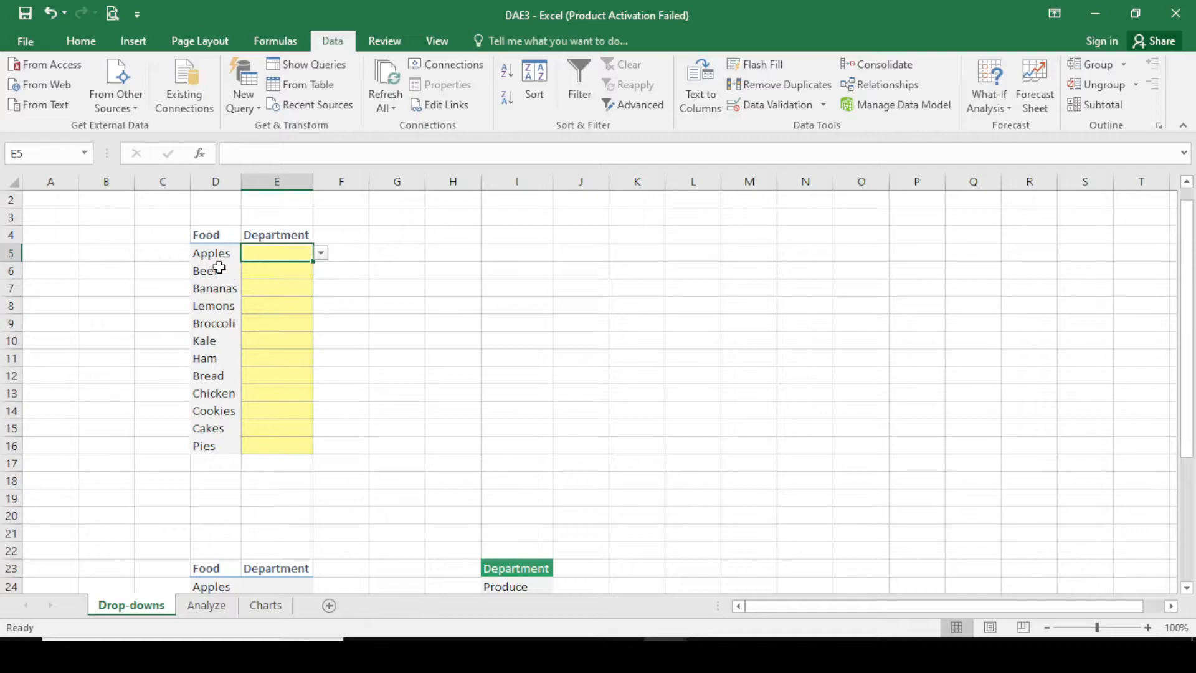
left_click(429, 282)
left_click(279, 251)
left_click(281, 272)
left_click(286, 309)
left_click(292, 340)
left_click(453, 340)
Choose Produce for Apples, Meat for Beef and Produce for Bananas from the Department drop-downs
left_click(285, 253)
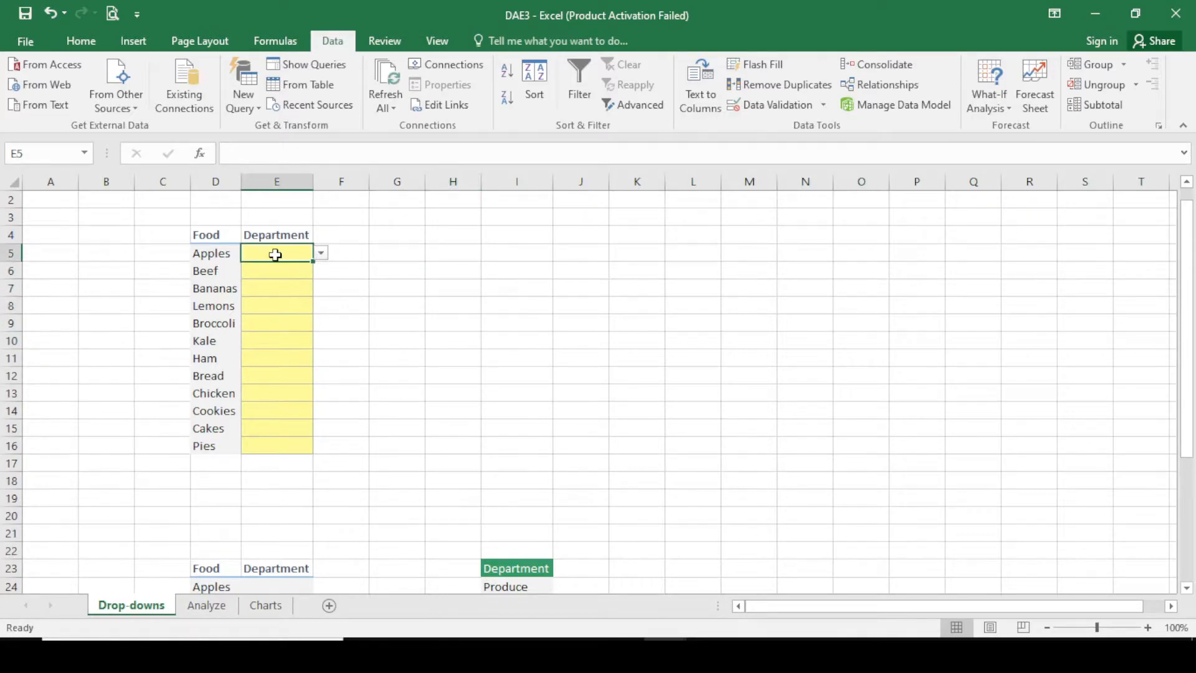
left_click(321, 254)
left_click(305, 268)
left_click(310, 270)
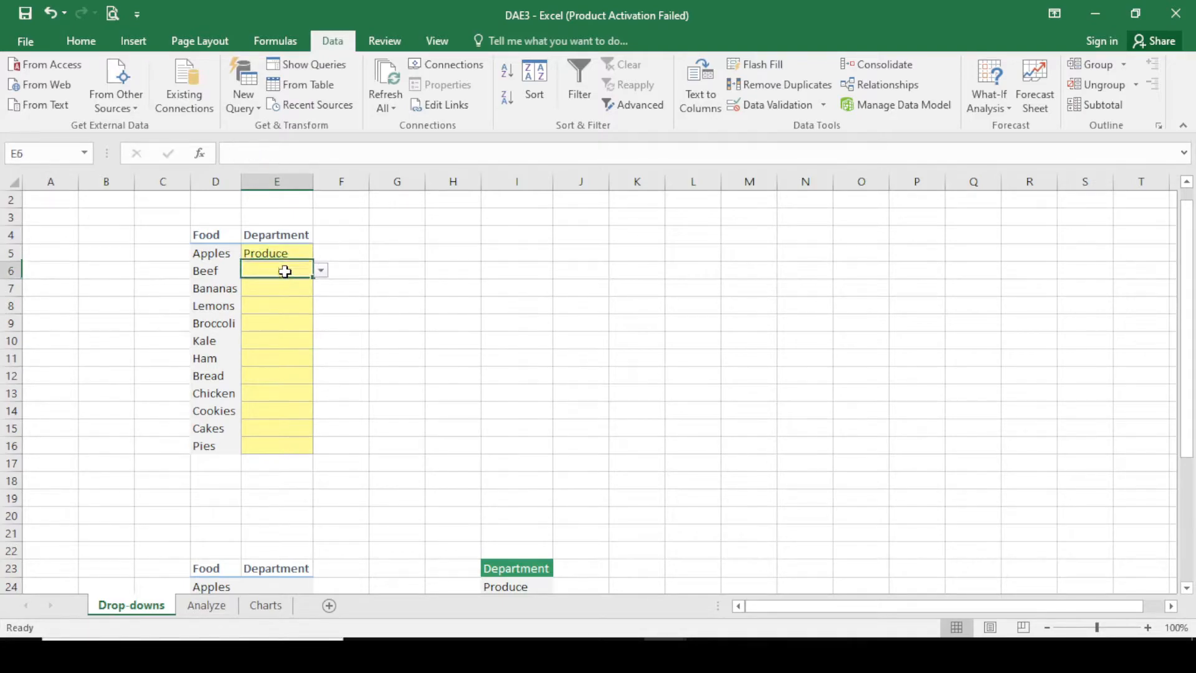
left_click(320, 270)
left_click(299, 297)
left_click(287, 289)
left_click(320, 288)
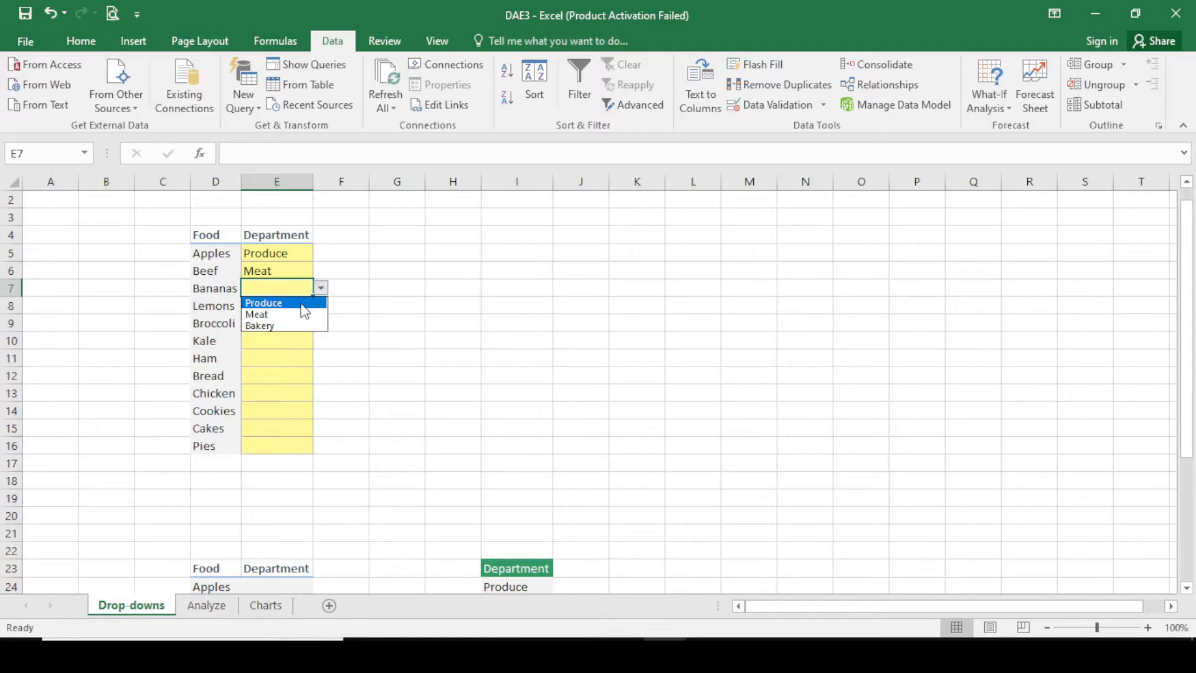
left_click(304, 310)
Choose Bakery for both Pies and Cakes from their Department drop-downs
left_click(292, 445)
left_click(322, 446)
key("Left")
left_click(321, 446)
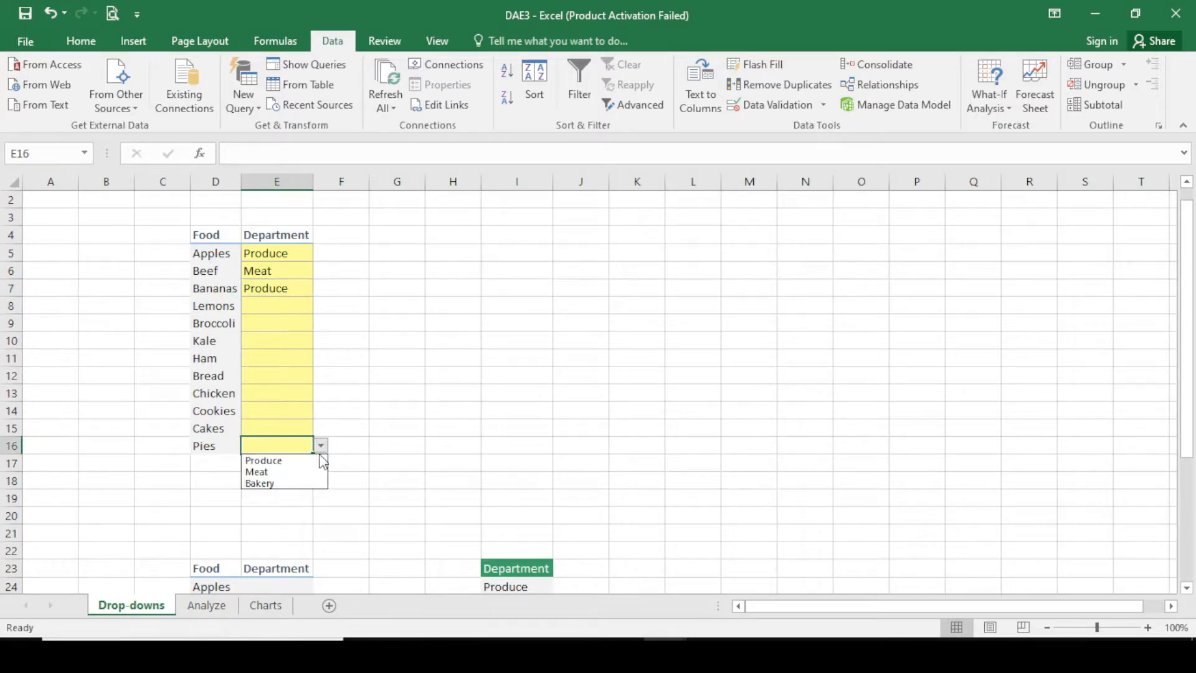
left_click(303, 483)
left_click(284, 428)
left_click(320, 429)
left_click(306, 467)
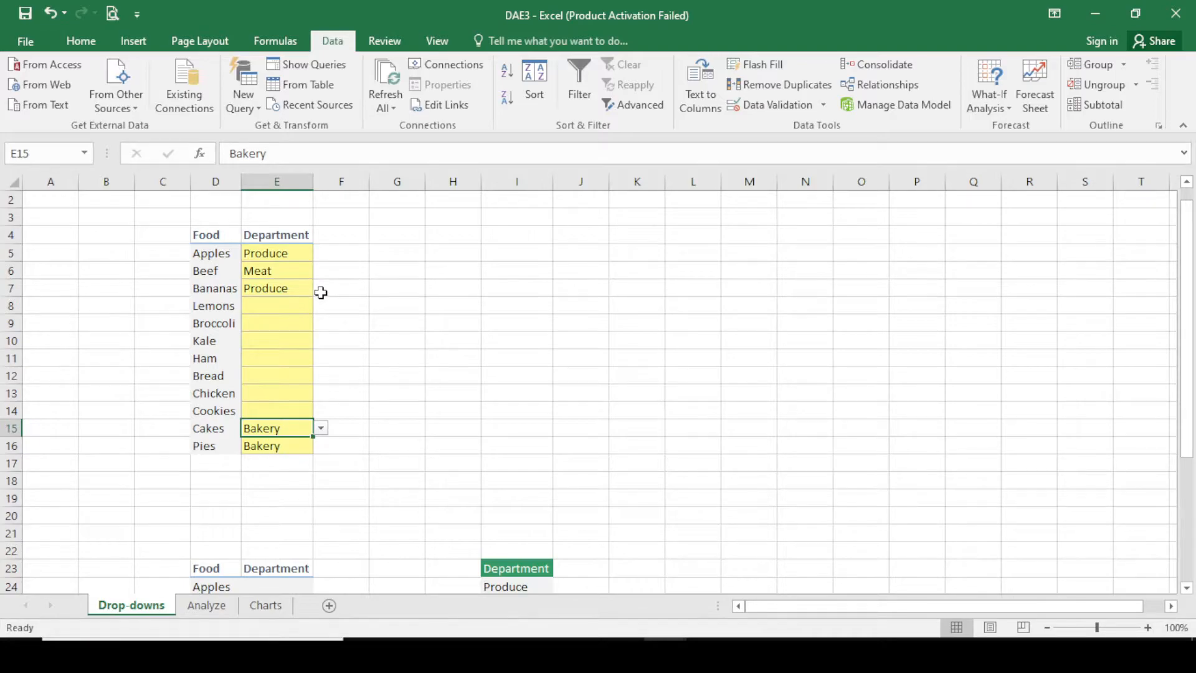
Set the data validation of the lower table's Department column, E23:E35, to allow a List
scroll(321, 293, "down", 4)
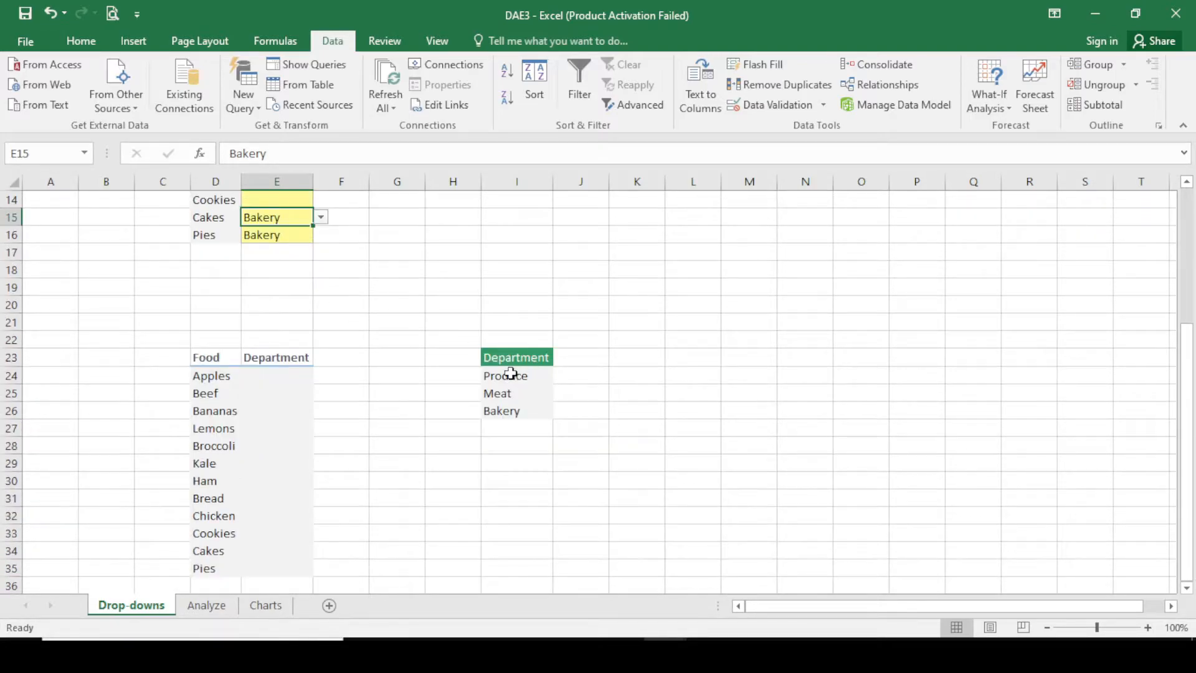
left_click(502, 357)
scroll(495, 435, "down", 1)
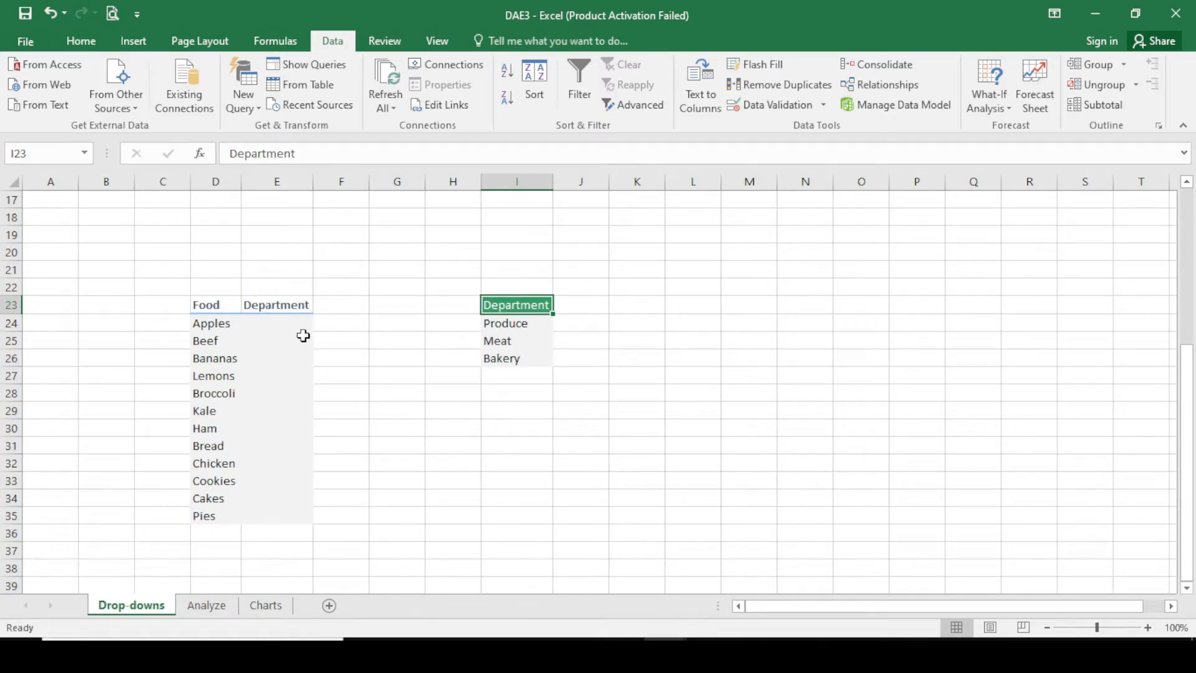
left_click(281, 305)
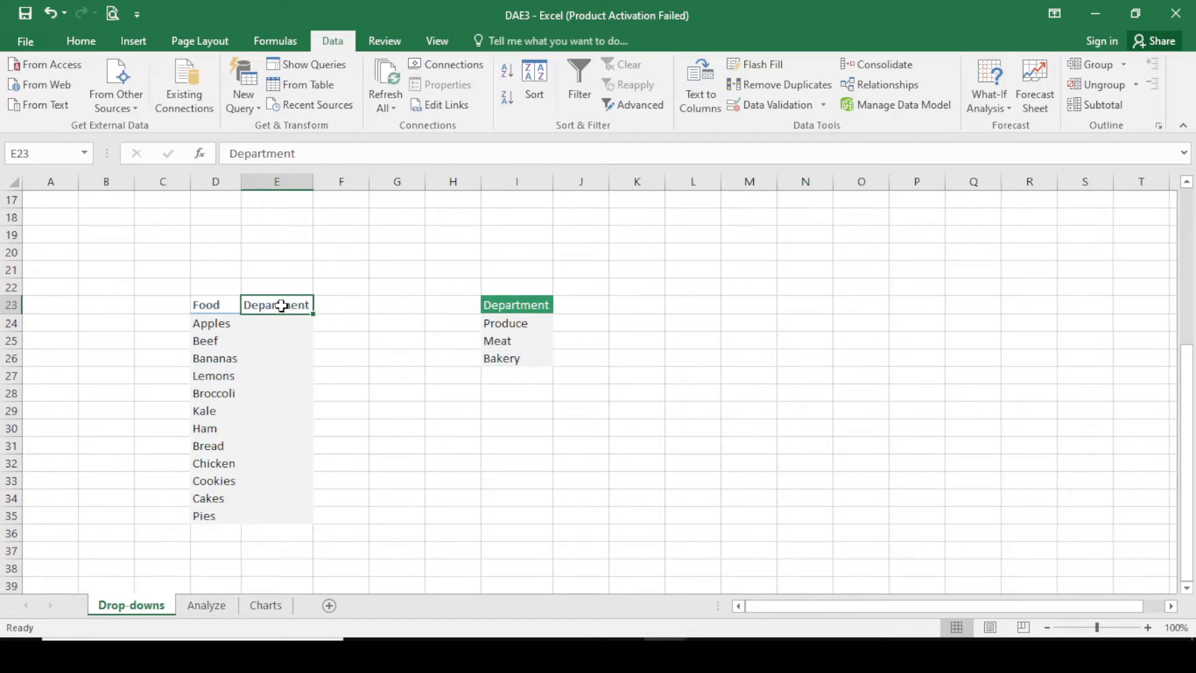
key("ctrl+a")
key("shift+Right")
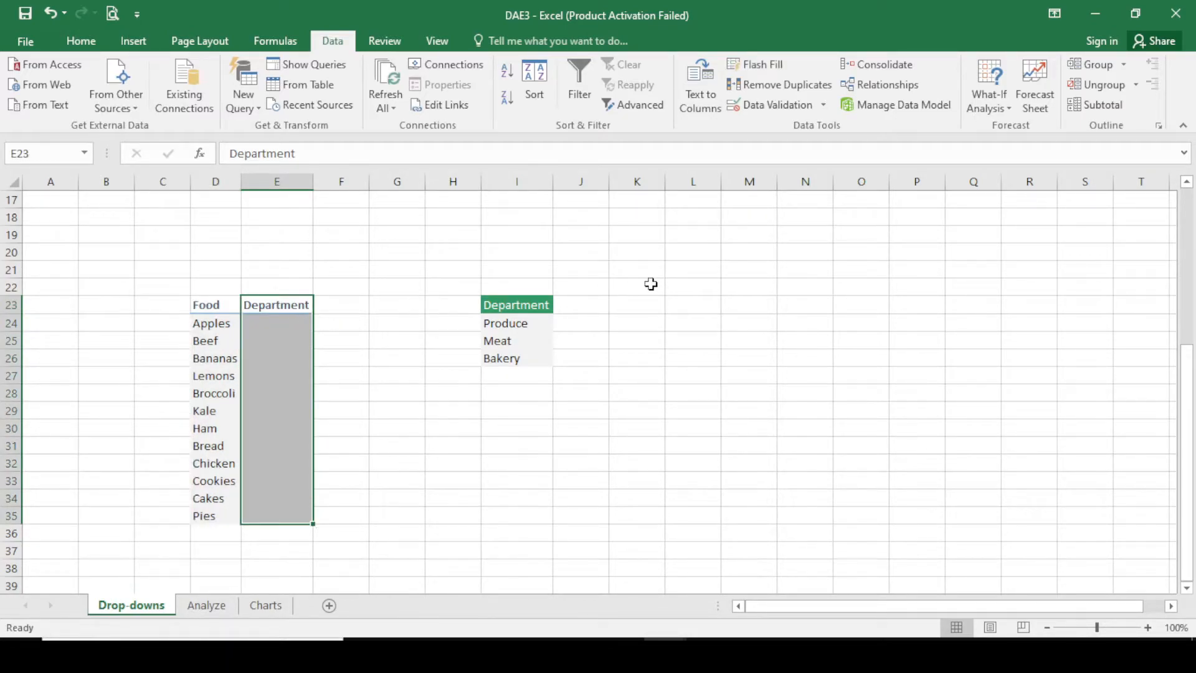
left_click(823, 104)
left_click(810, 128)
left_click(791, 253)
left_click(704, 301)
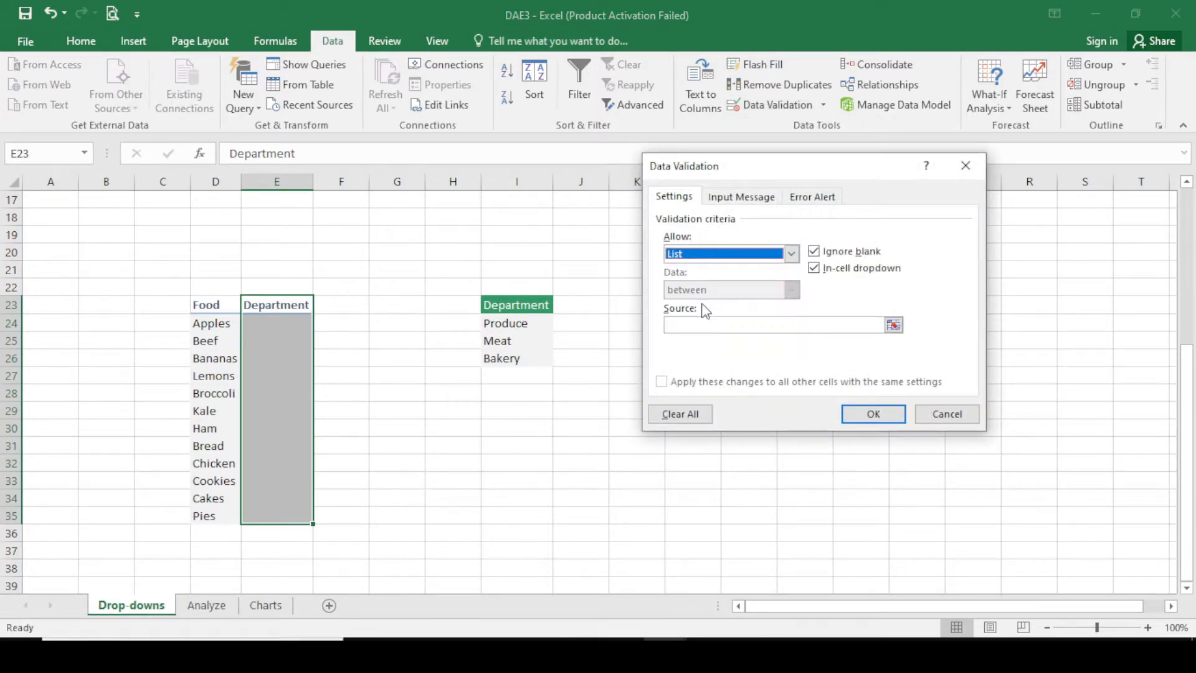
Use cells I24:I26 as the list source and apply the validation to E23:E35
left_click(893, 325)
left_click_drag(529, 323, 519, 354)
key("Return")
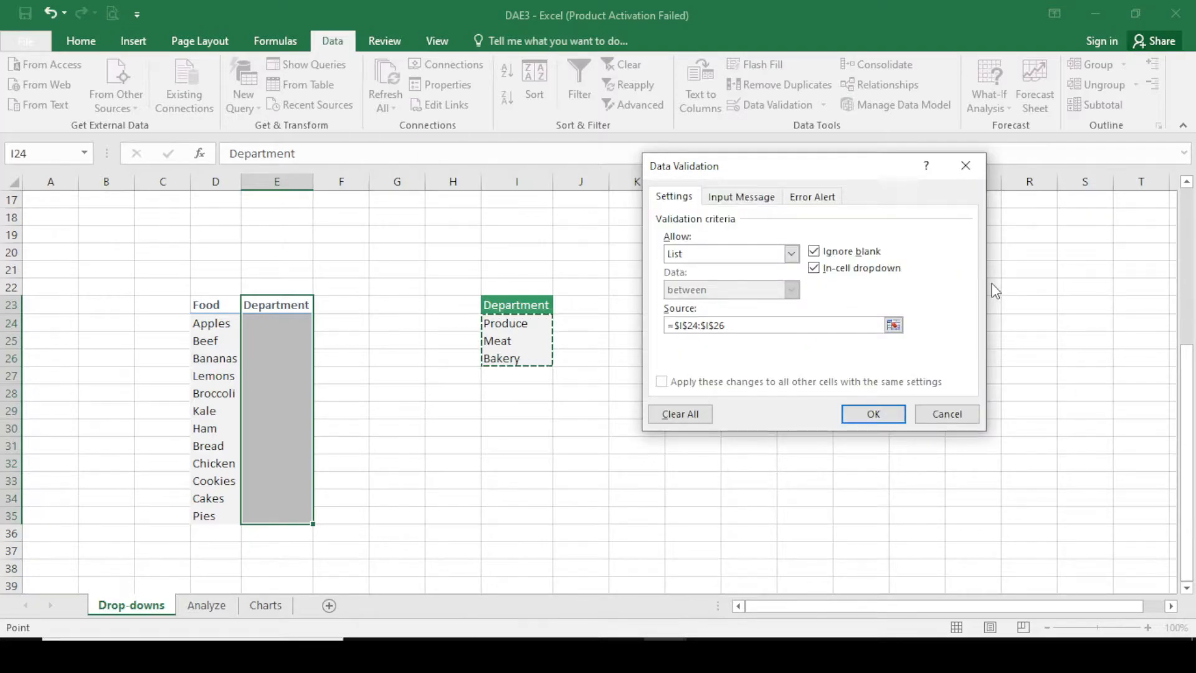
left_click(875, 414)
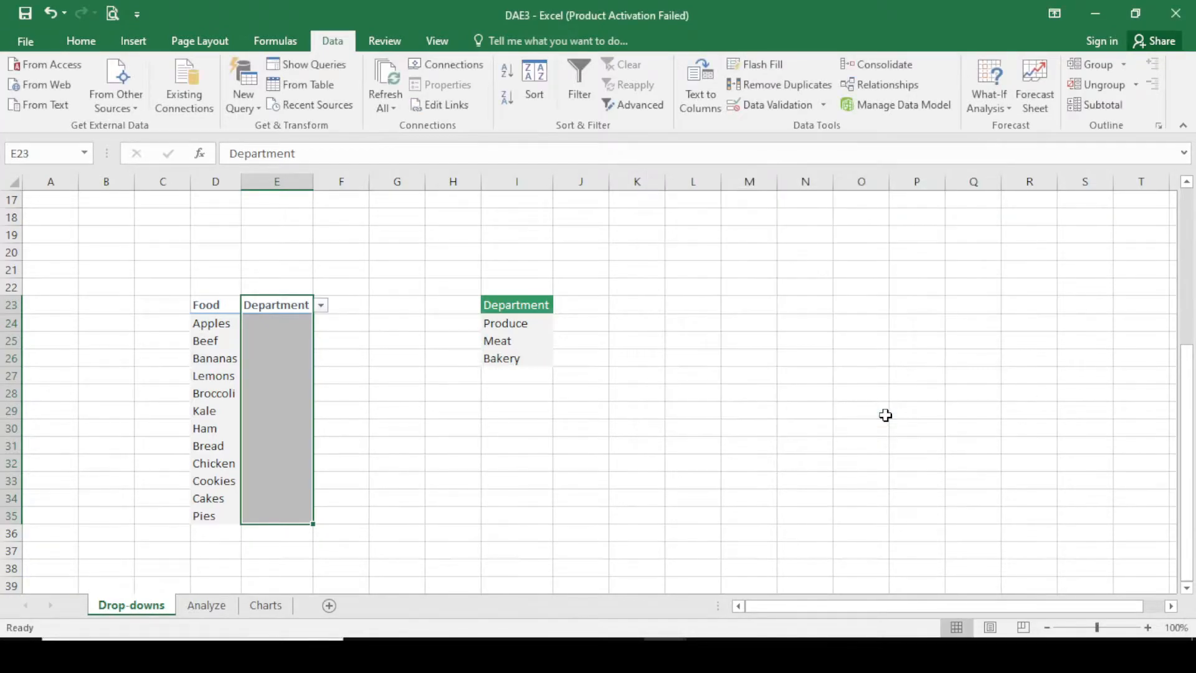
Check the drop-down in header cell E23 and the cells below it, and undo the validation
left_click(397, 411)
left_click(287, 327)
left_click(303, 354)
left_click(292, 309)
left_click(294, 327)
left_click(308, 305)
left_click(320, 304)
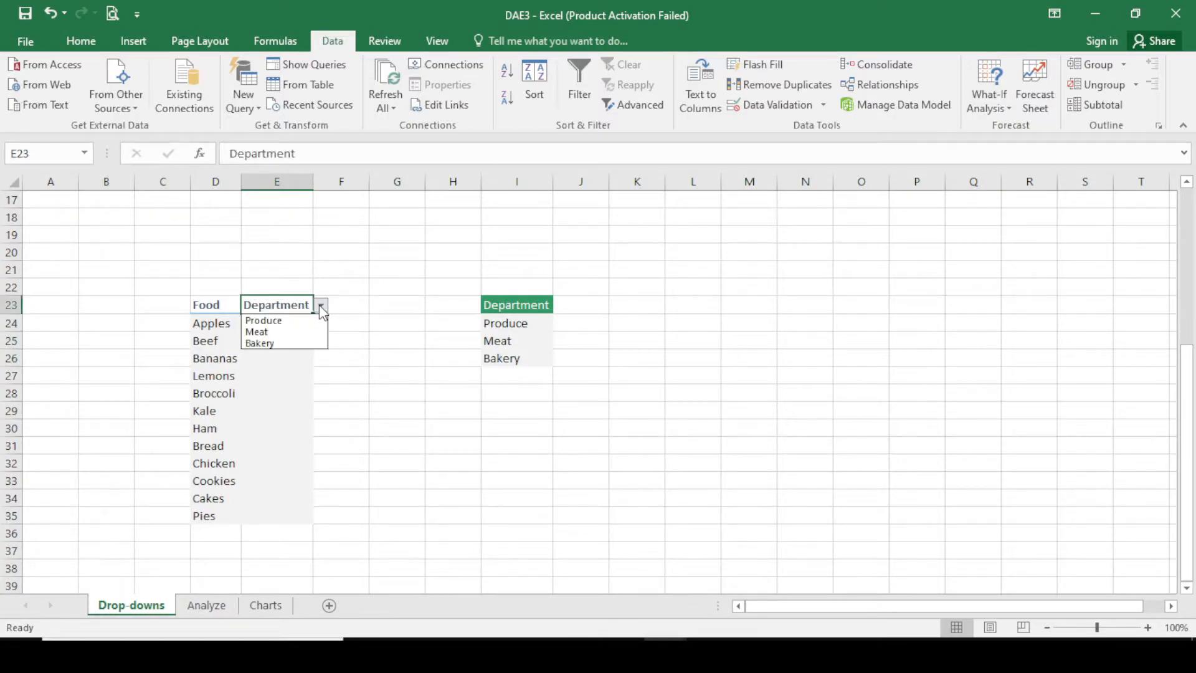
left_click(382, 340)
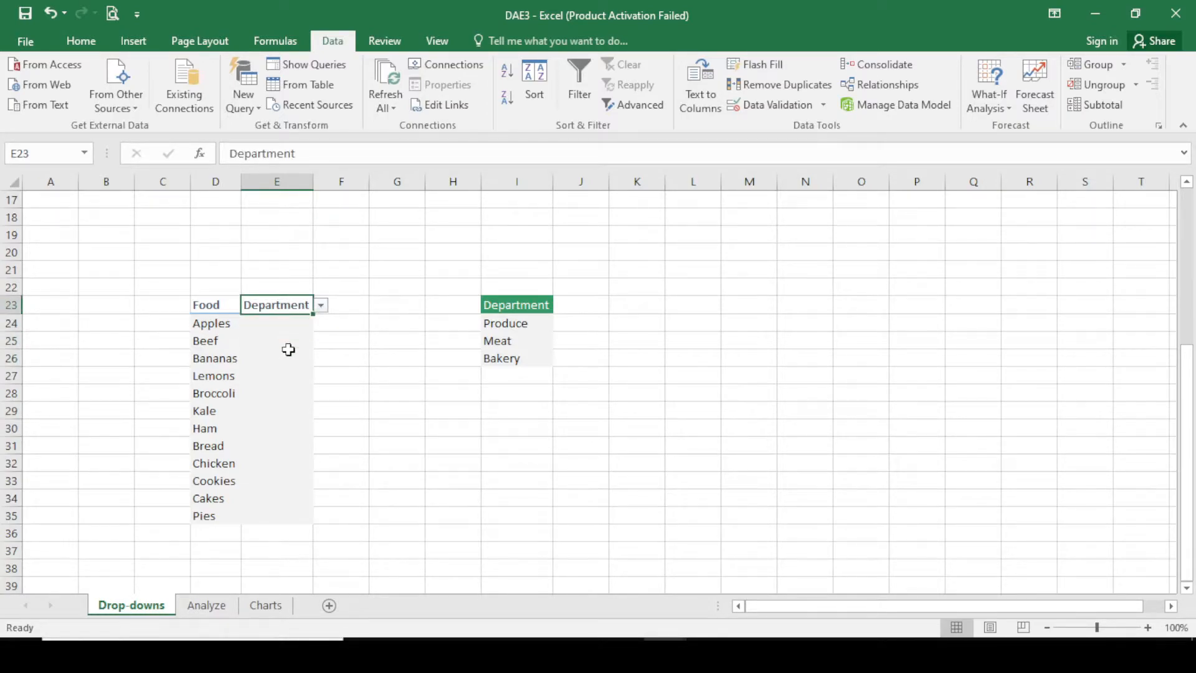
left_click(288, 325)
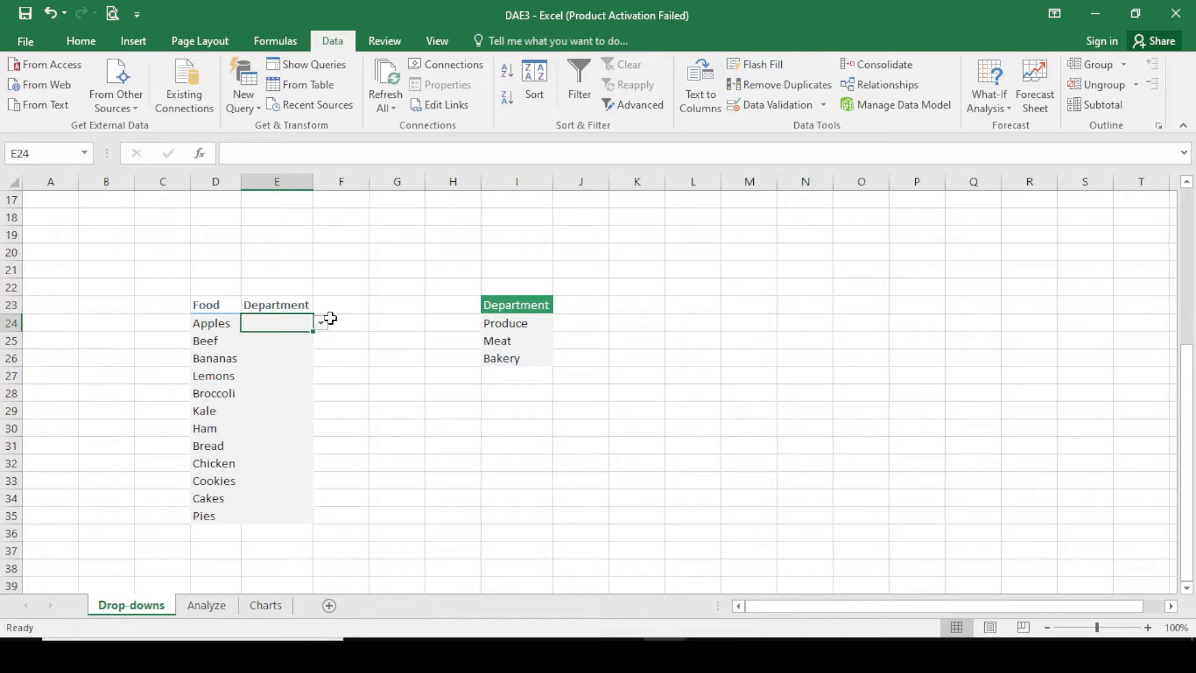
key("ctrl+z")
Apply List data validation to E24:E35 with the department names in I24:I26 as the source
left_click(288, 511, "shift")
left_click(823, 104)
left_click(817, 132)
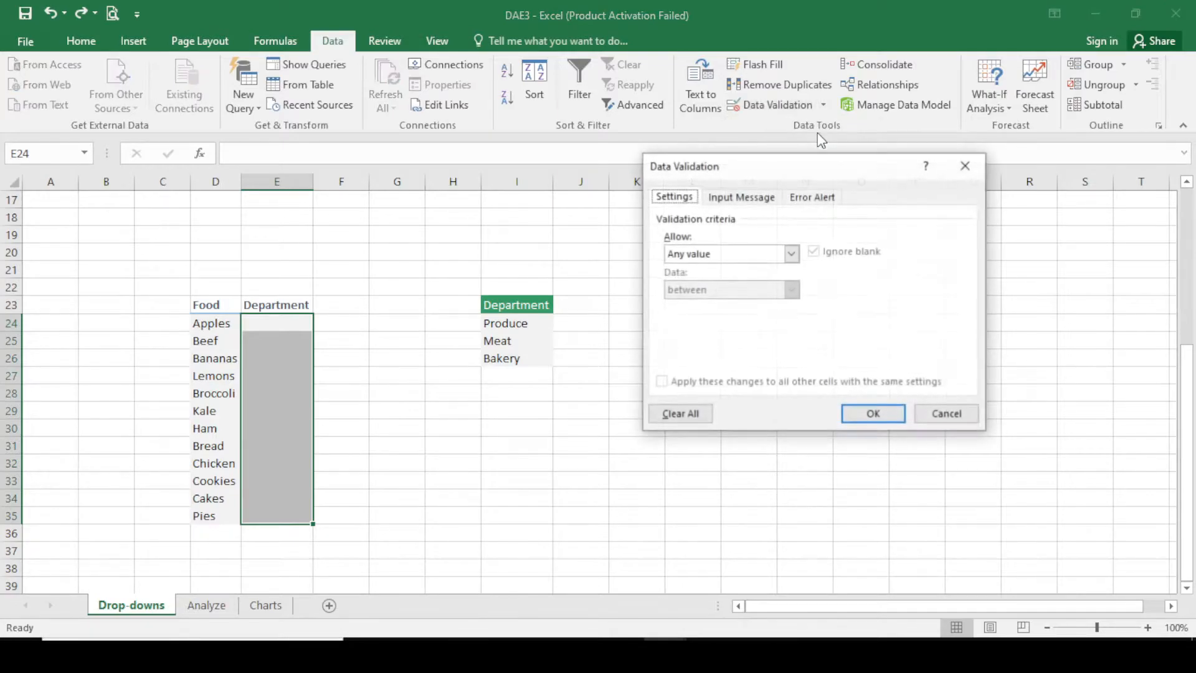
left_click(758, 254)
left_click(747, 301)
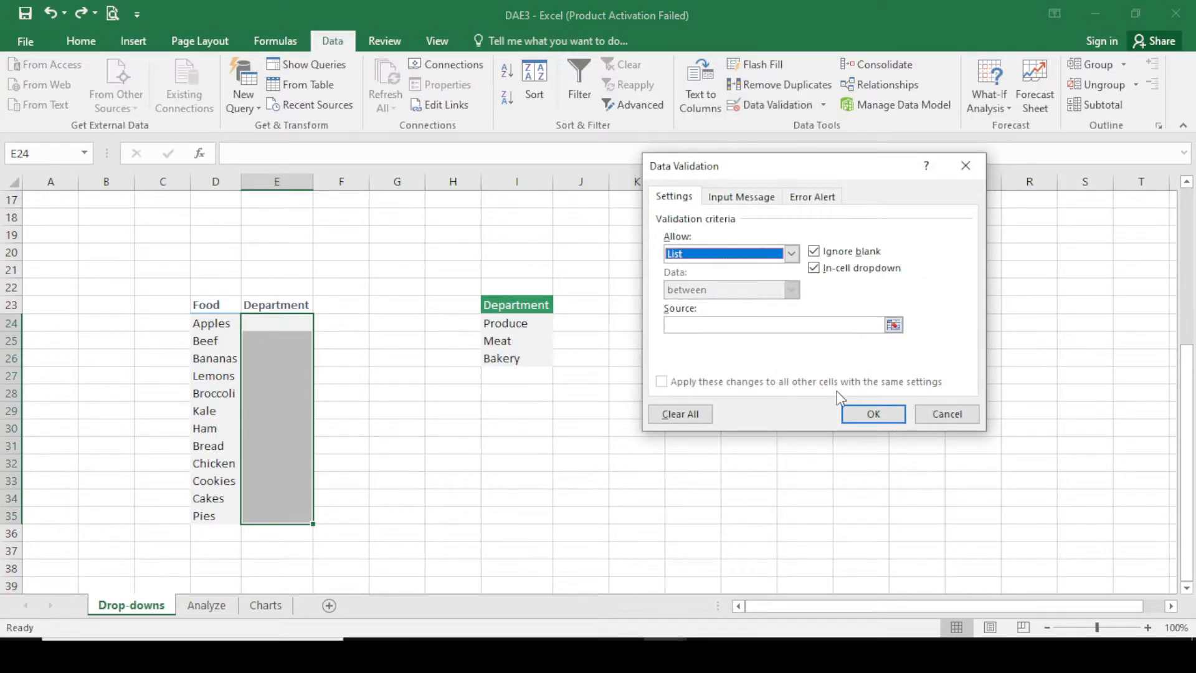
left_click(893, 324)
left_click_drag(532, 323, 526, 351)
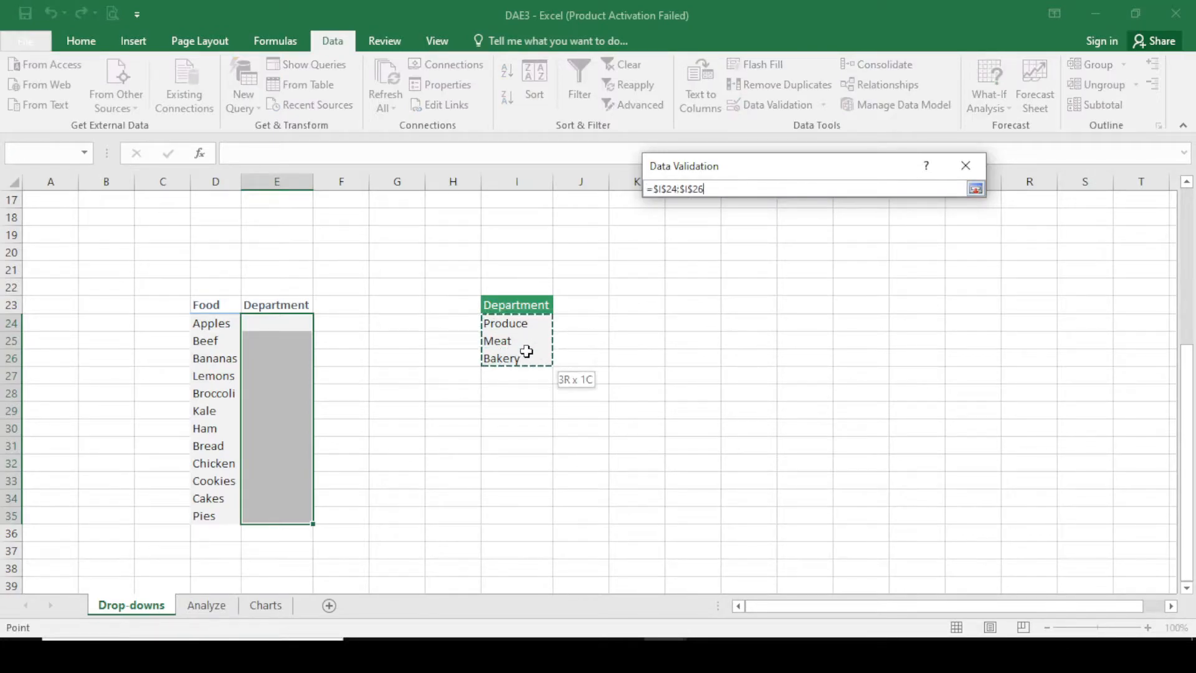
left_click(975, 190)
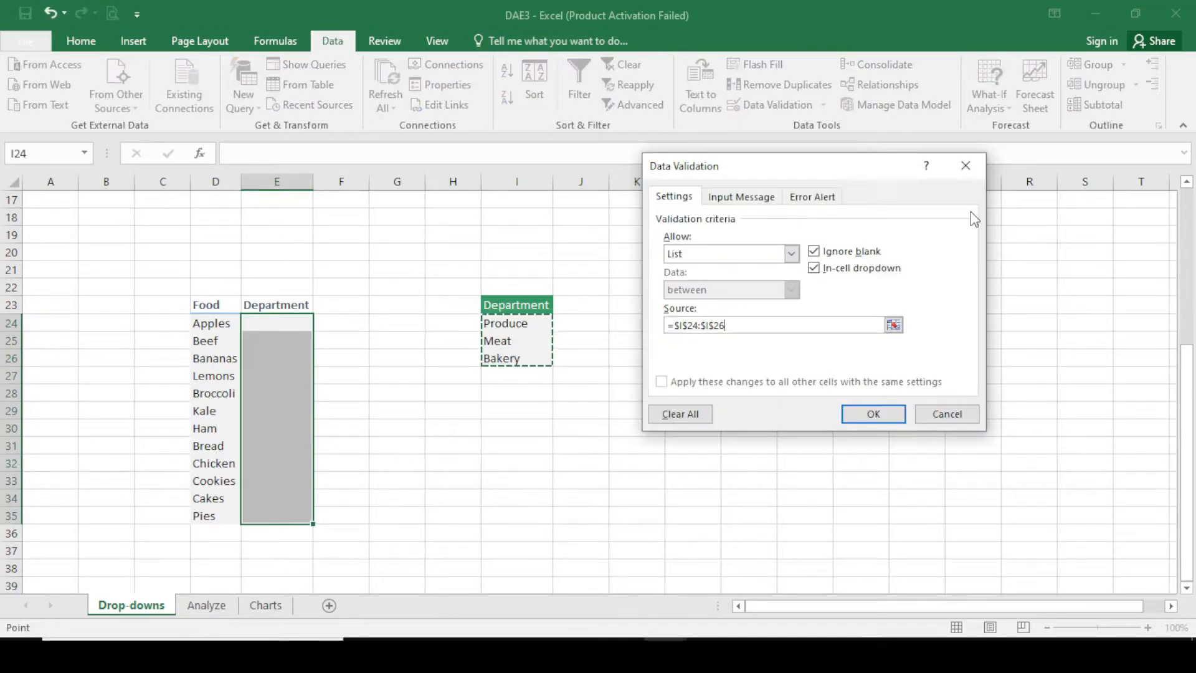
left_click(873, 413)
Compare the Department header E23 and the cell below it for a drop-down arrow
left_click(279, 307)
left_click(298, 322)
left_click(279, 305)
Choose Produce for Apples, Meat for Beef and Produce for Bananas in the lower table's Department column
left_click(287, 325)
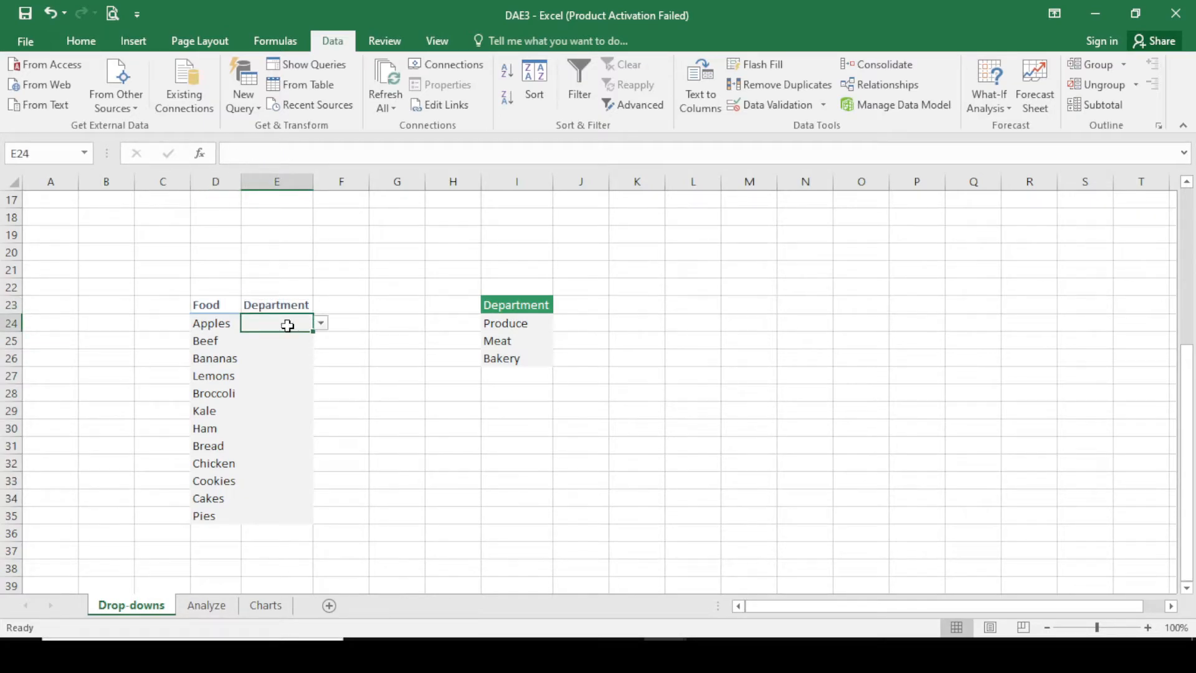
left_click(321, 324)
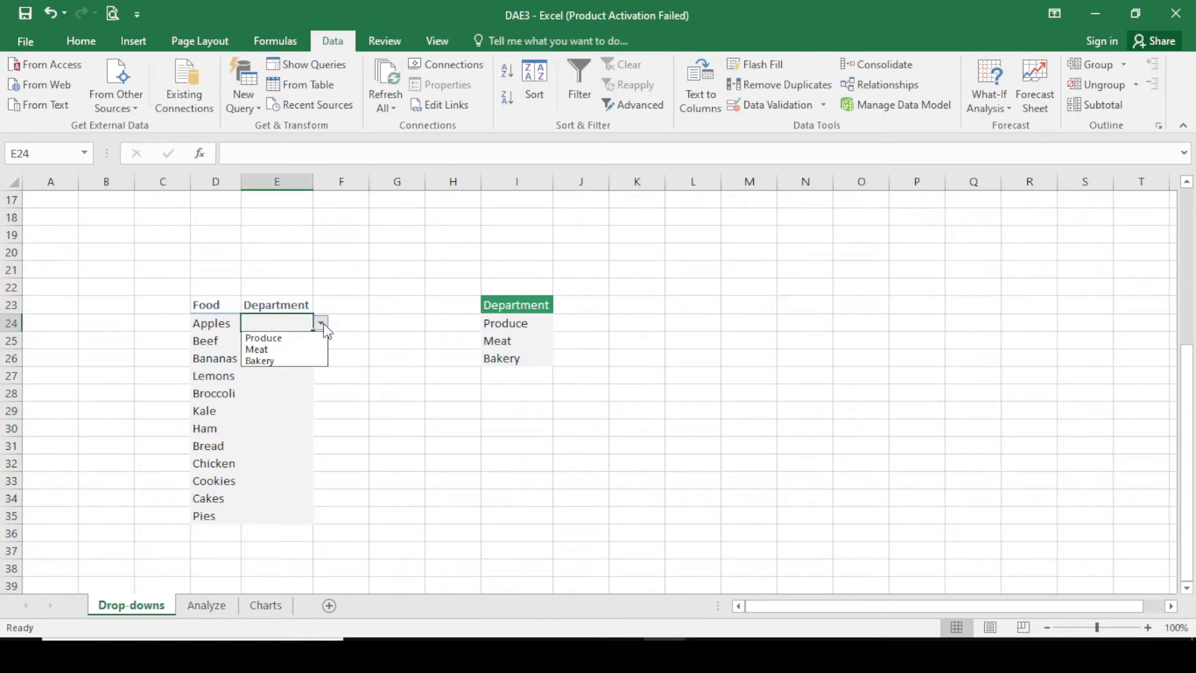
left_click(297, 340)
left_click(285, 339)
left_click(320, 342)
left_click(289, 367)
left_click(272, 352)
left_click(320, 358)
left_click(274, 372)
Assign Bakery to Cakes and Cookies in the lower table's Department column
left_click(272, 498)
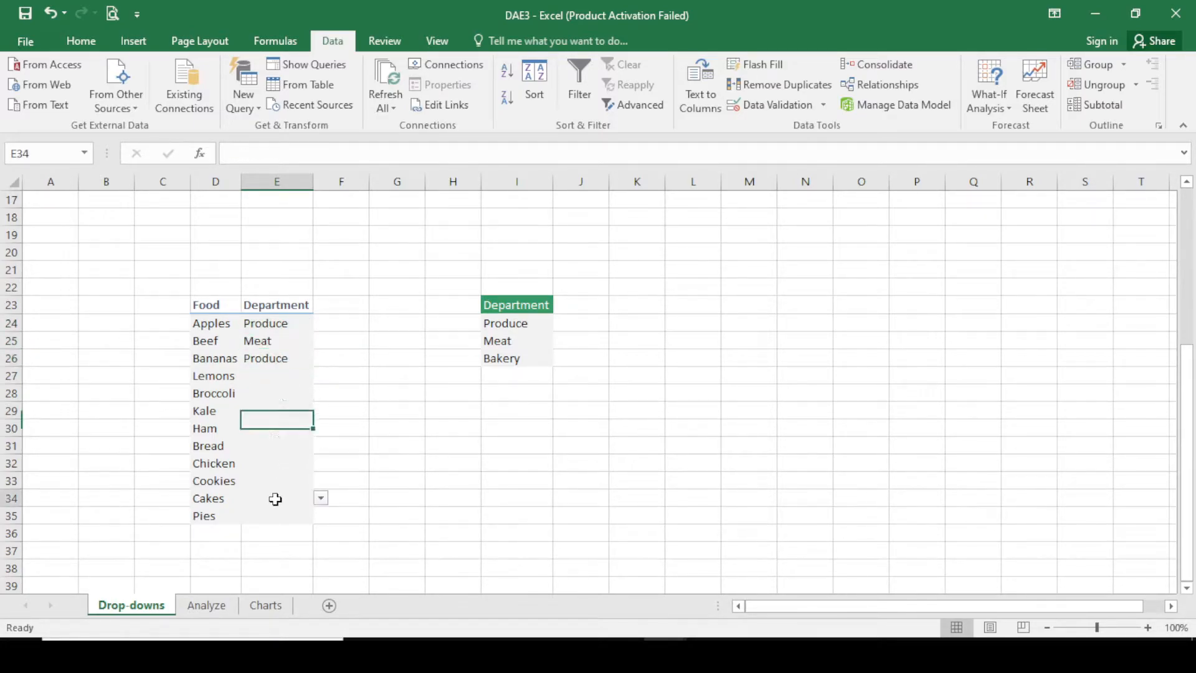
left_click(321, 498)
left_click(307, 525)
left_click(320, 498)
left_click(310, 535)
left_click(310, 482)
left_click(321, 480)
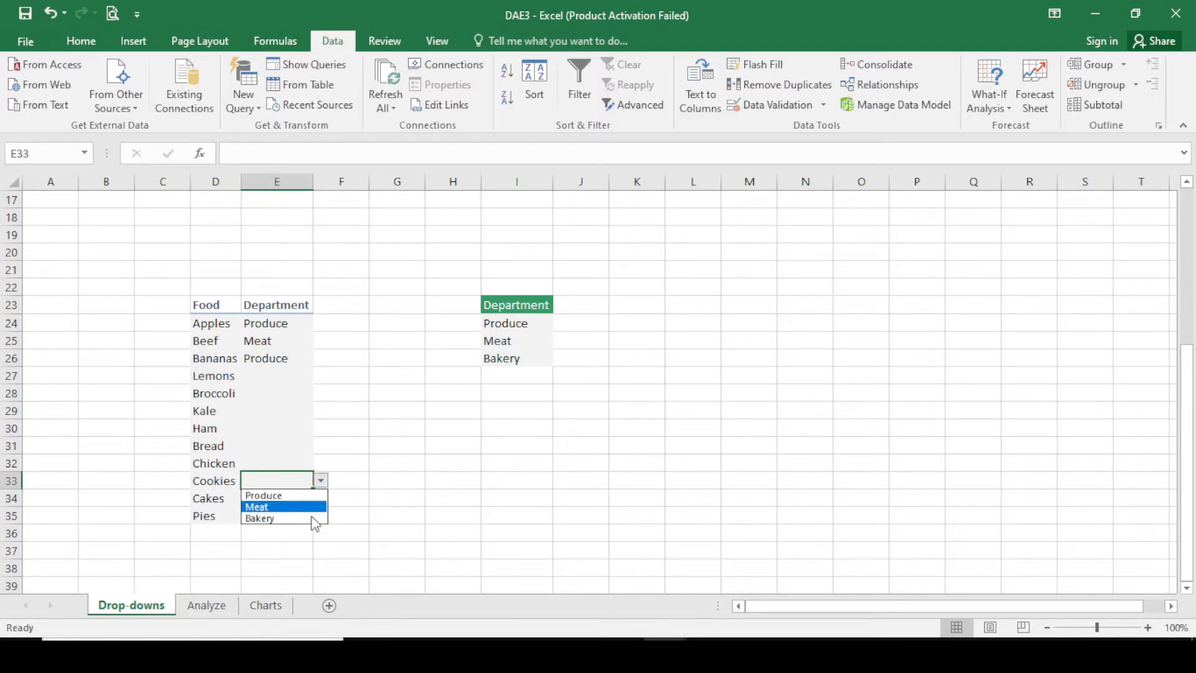
left_click(314, 518)
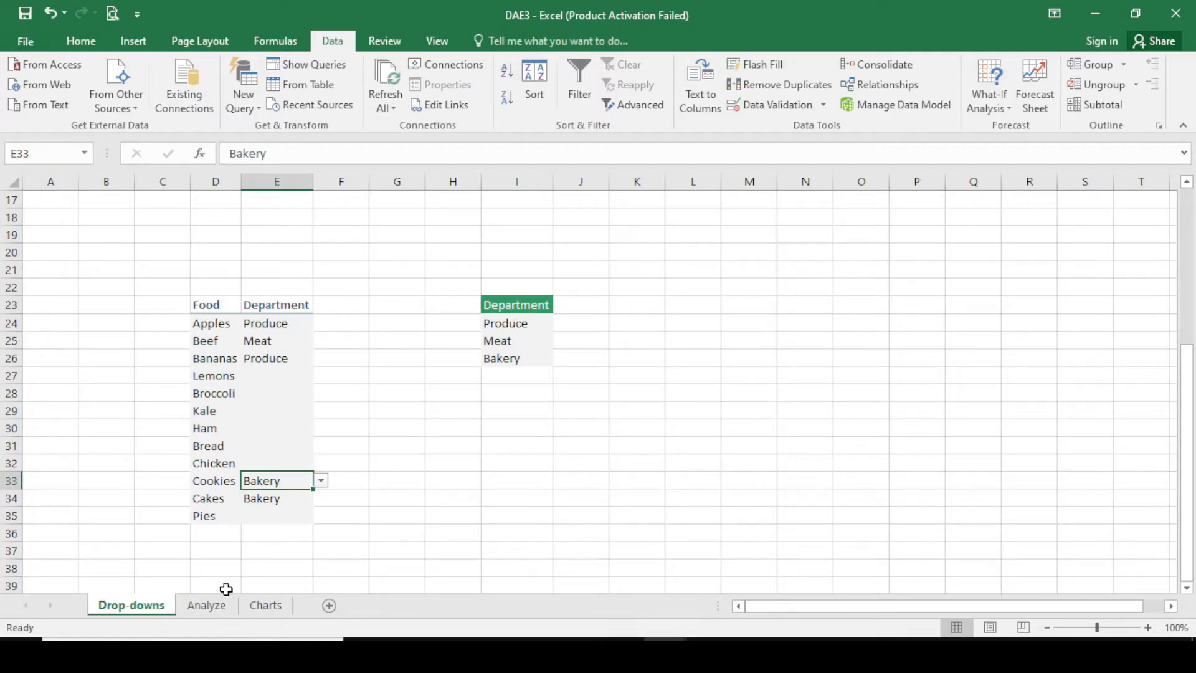
Open the Analyze sheet and examine the departments, categories and monthly amounts in the first table
left_click(217, 606)
scroll(483, 416, "up", 3)
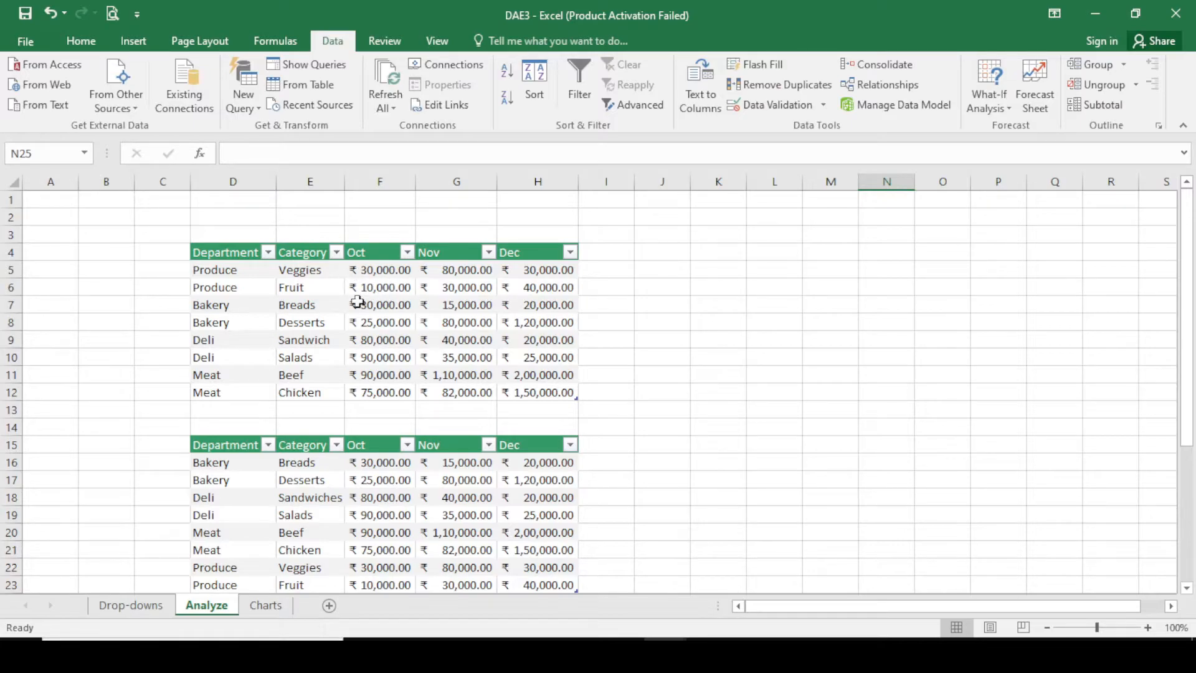
left_click(310, 289)
left_click(233, 339)
left_click(308, 357)
left_click(299, 304)
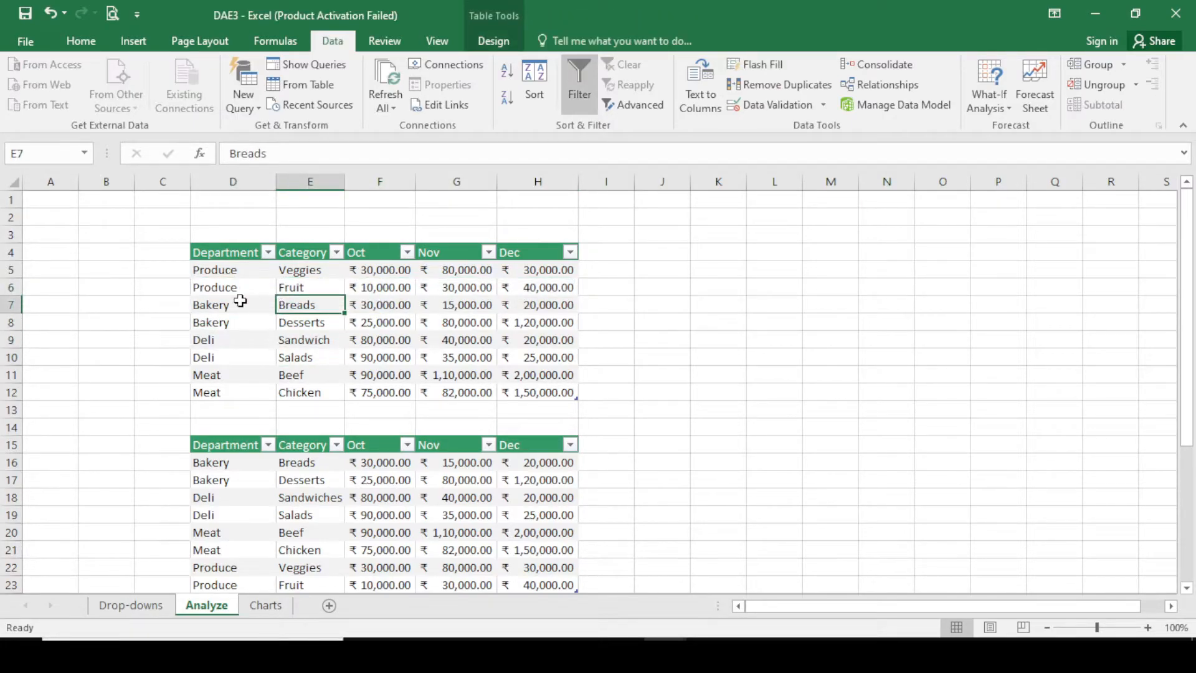
left_click(241, 303)
left_click(486, 305)
left_click(530, 305)
View the Quick Analysis options for the first table's data, D5:H12, and dismiss them
left_click(536, 285)
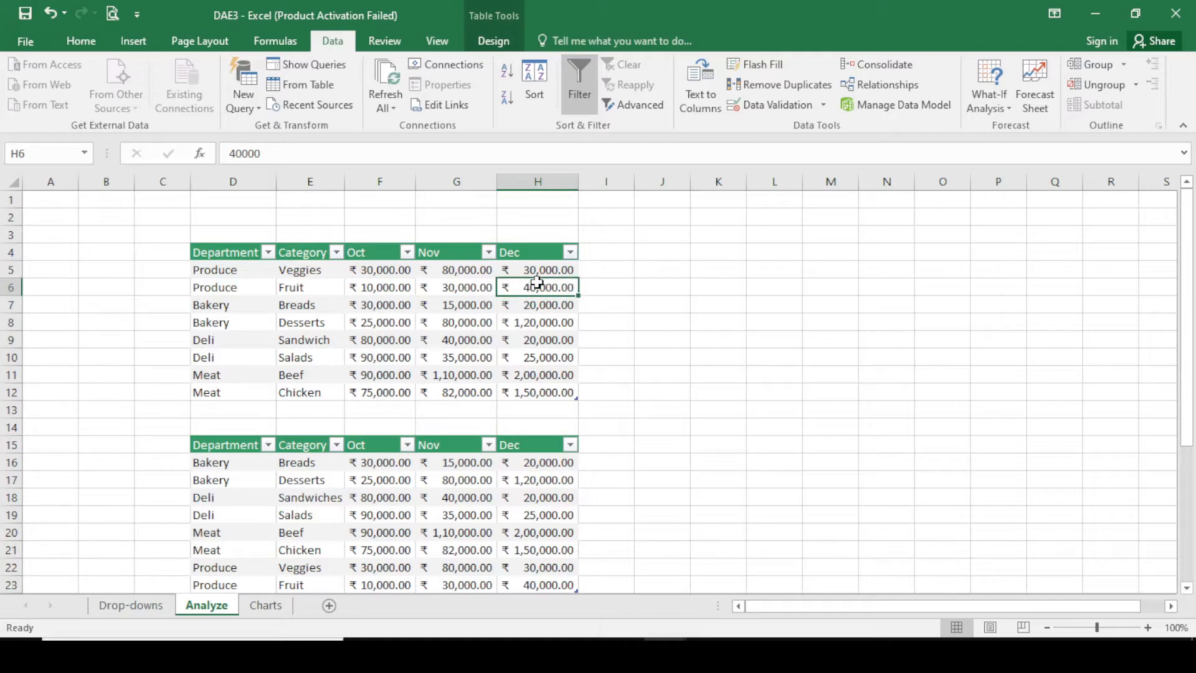
key("ctrl+q")
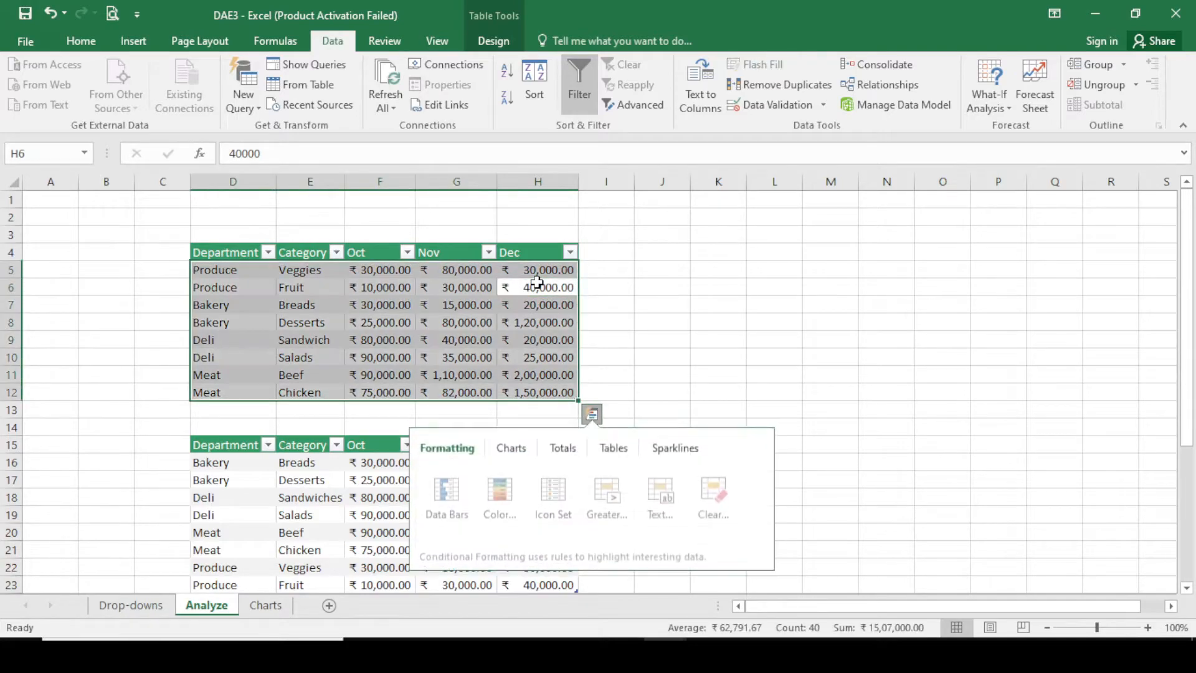
left_click(686, 292)
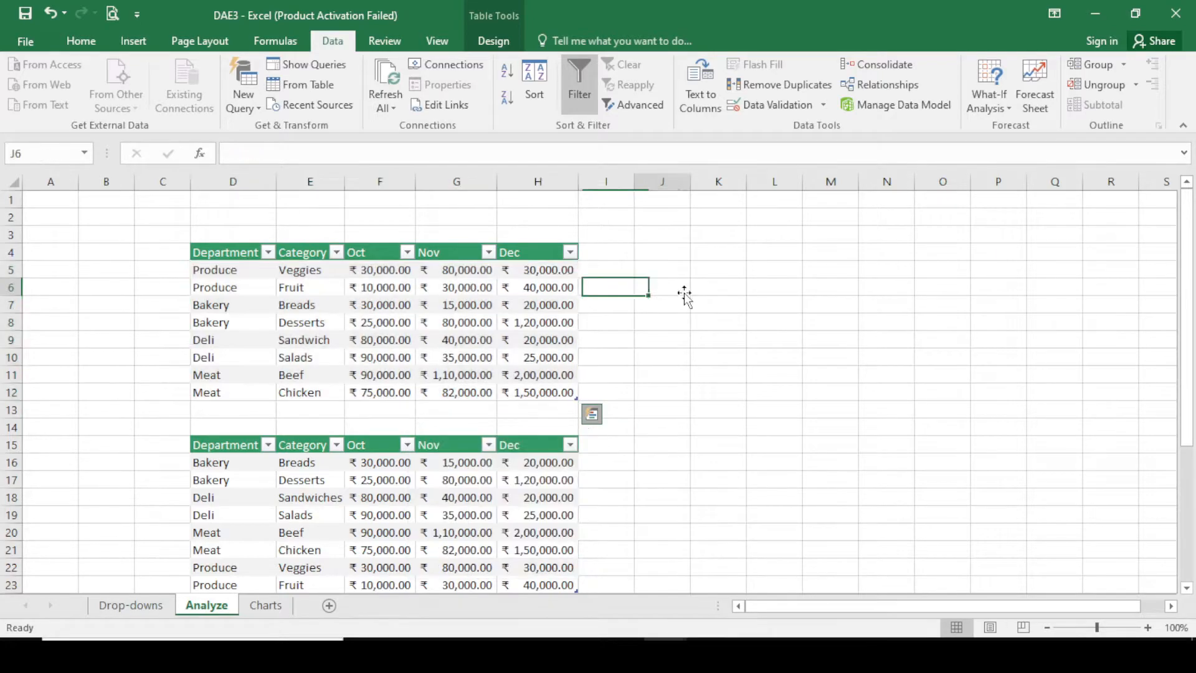
Add Data Bars to the first table, D4:H12, with Quick Analysis
left_click(236, 255)
key("ctrl+a")
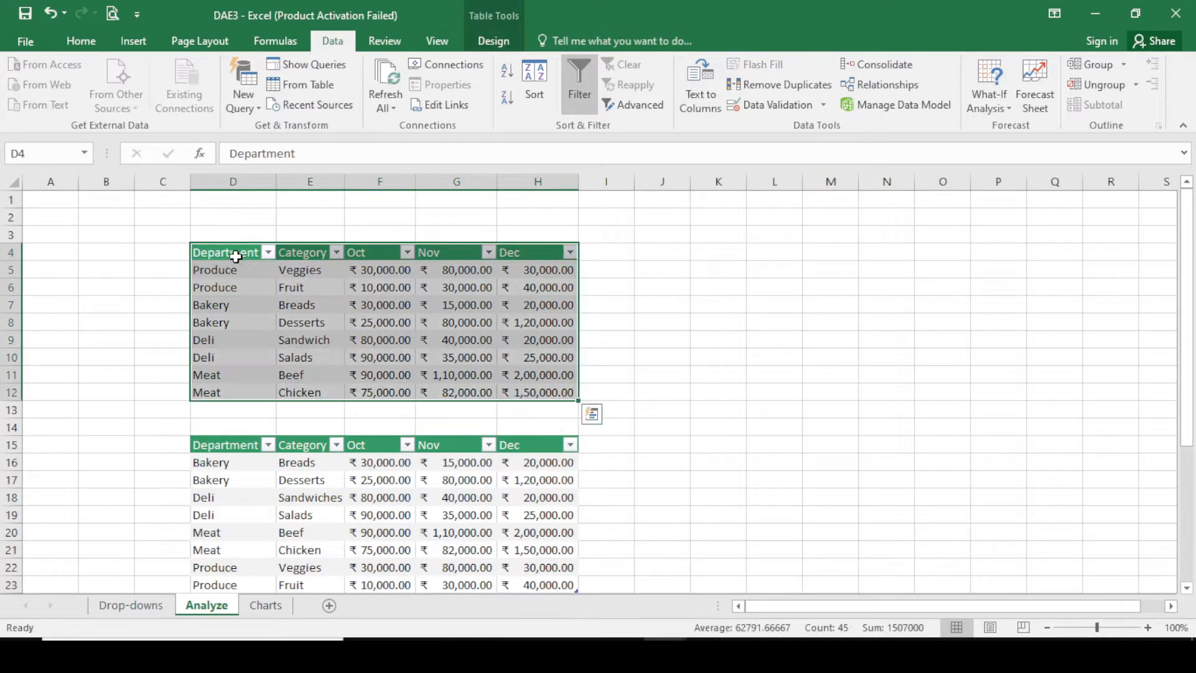
left_click(598, 420)
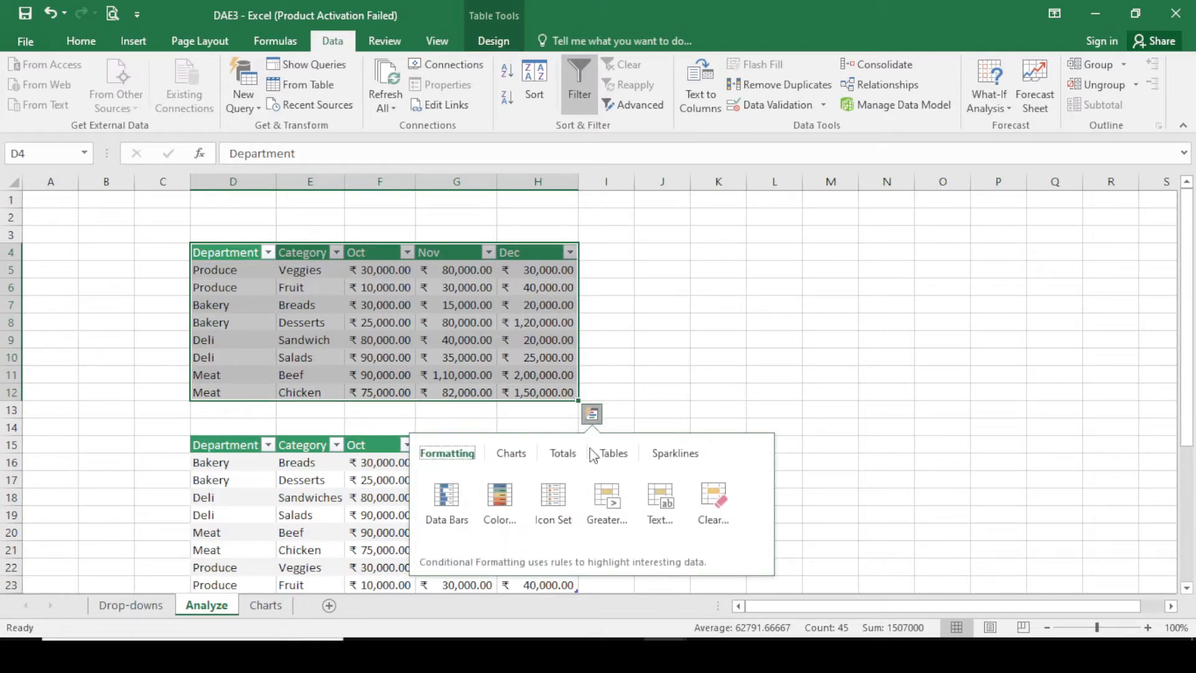
left_click(437, 507)
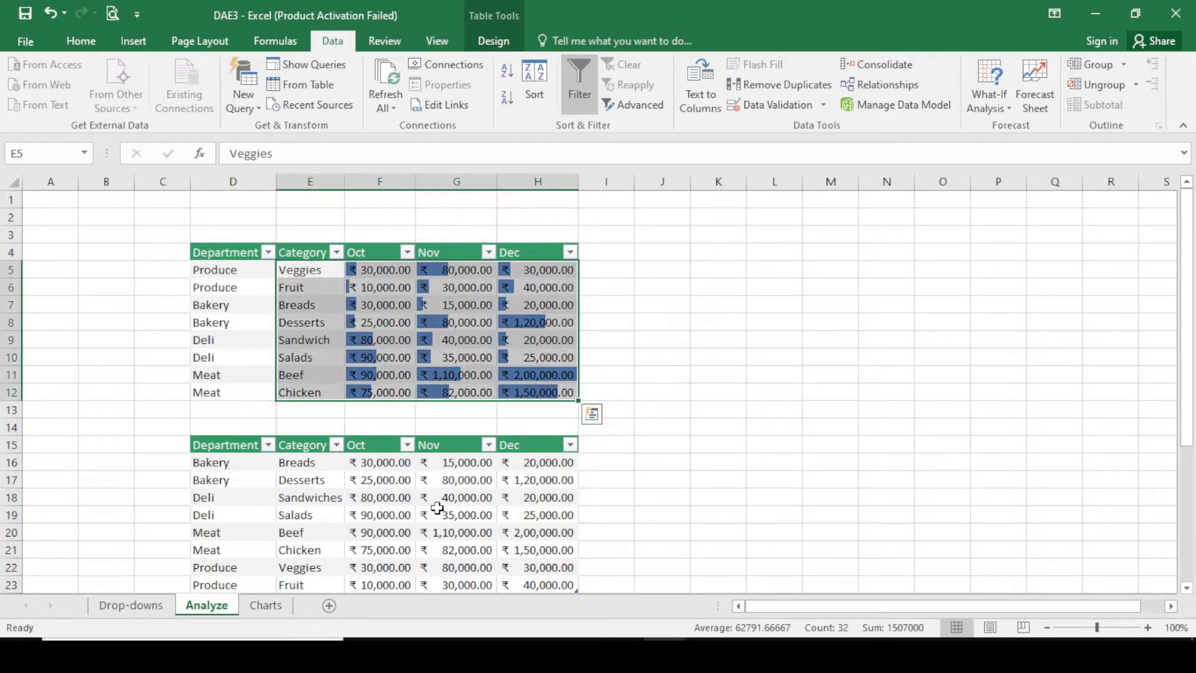
left_click(741, 305)
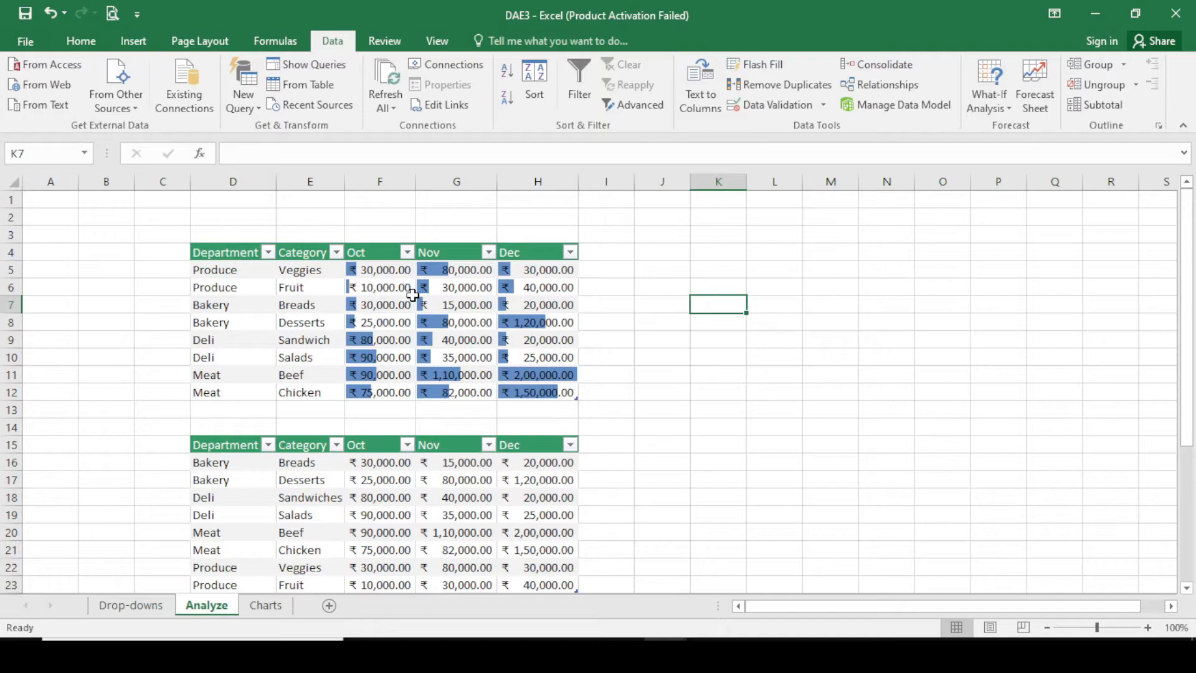
Clear the conditional formatting from the first table's data, D5:H12
left_click(332, 283)
key("ctrl+a")
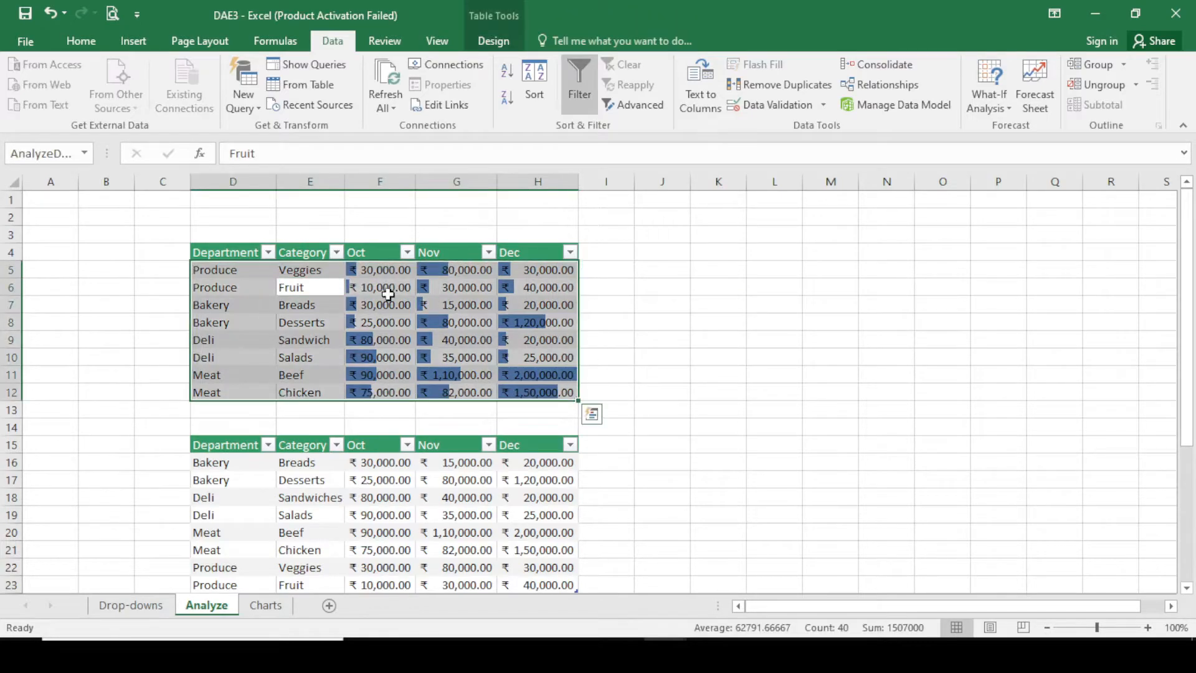
left_click(588, 419)
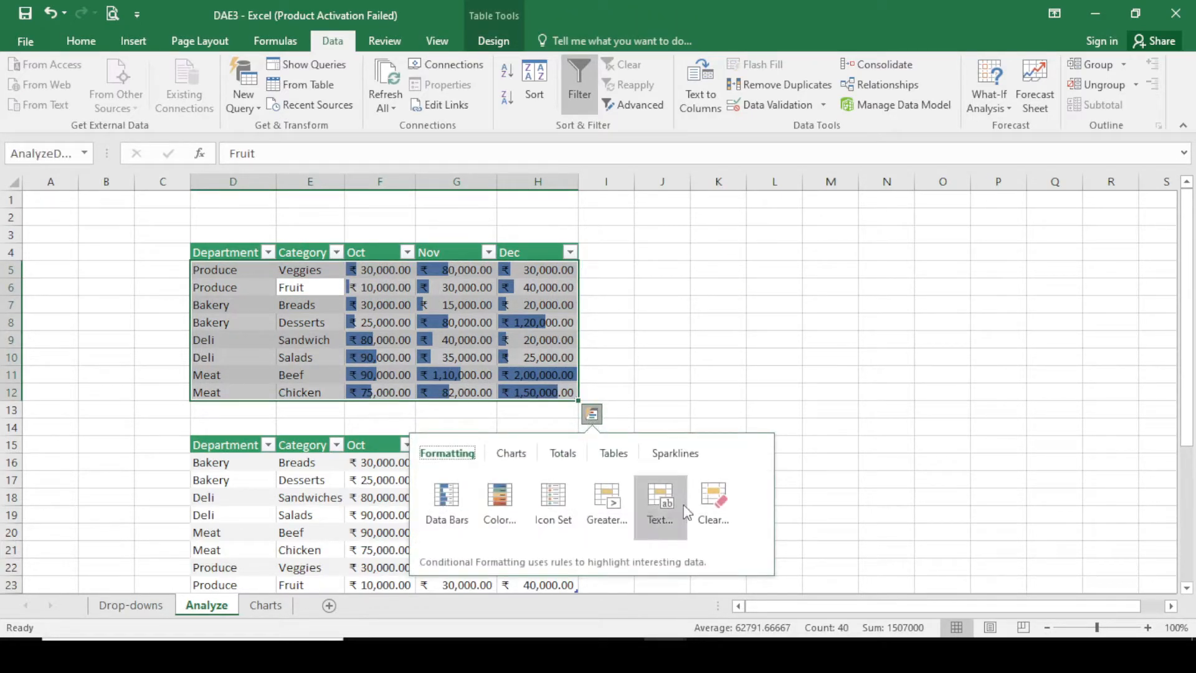
left_click(699, 500)
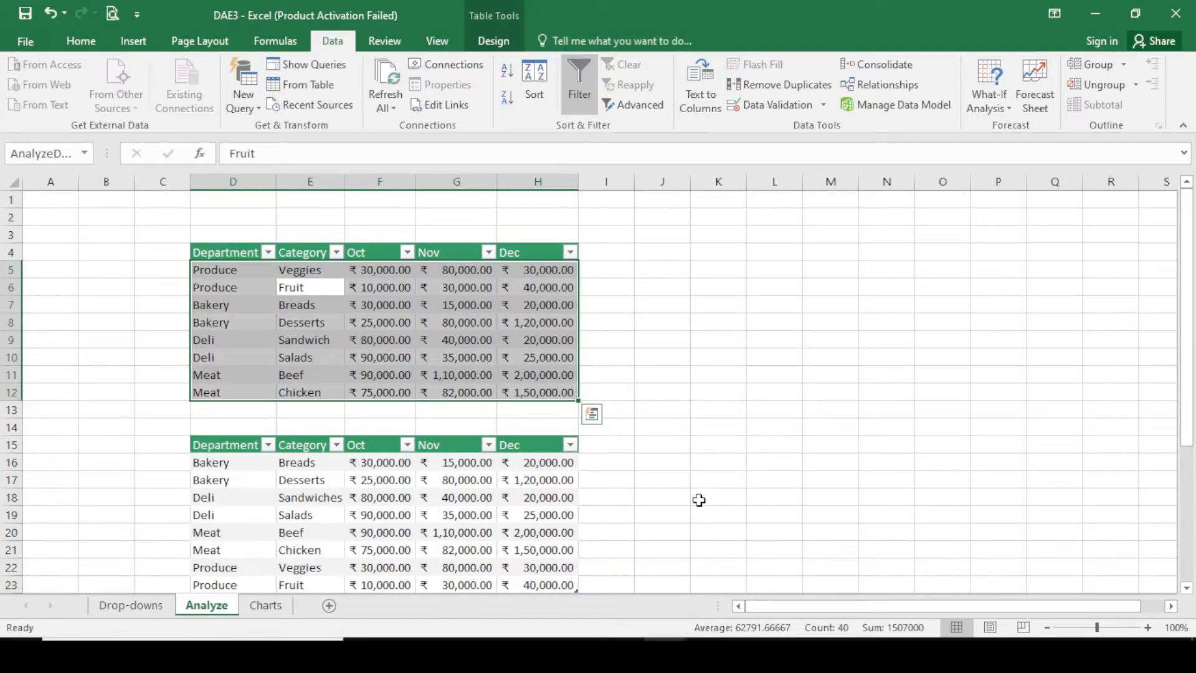
Insert the first recommended clustered column chart from the second table's data, D16:H23, with Quick Analysis
scroll(699, 500, "down", 2)
left_click(236, 364)
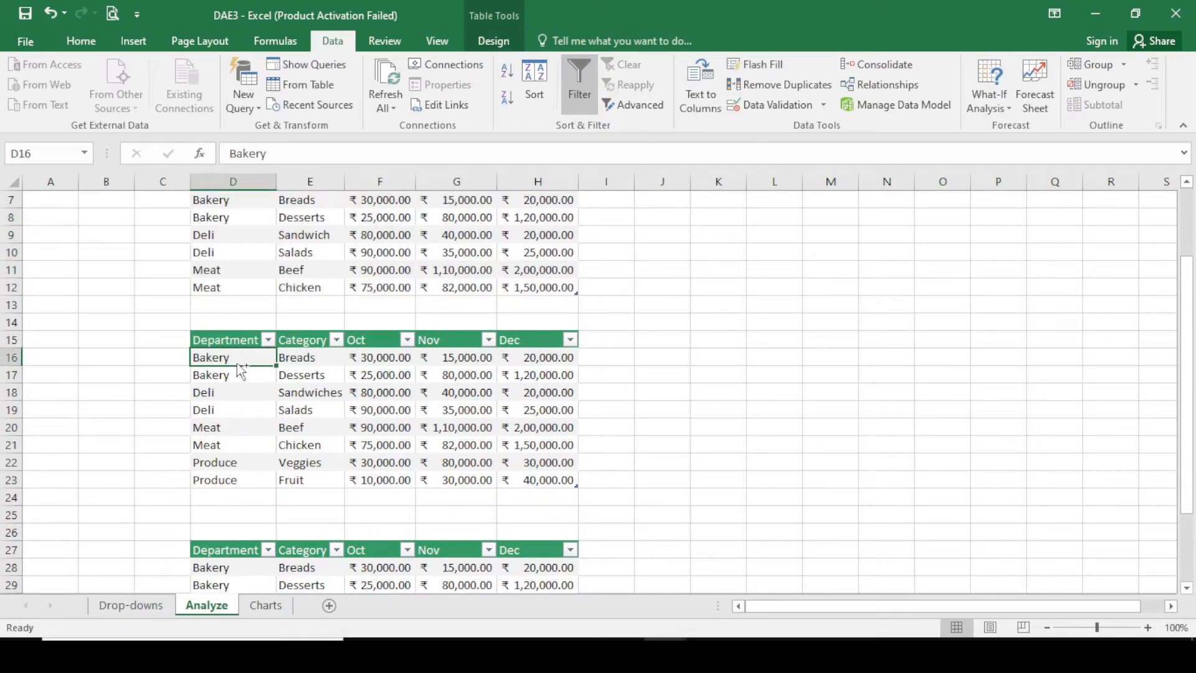
left_click(494, 377)
key("ctrl+a")
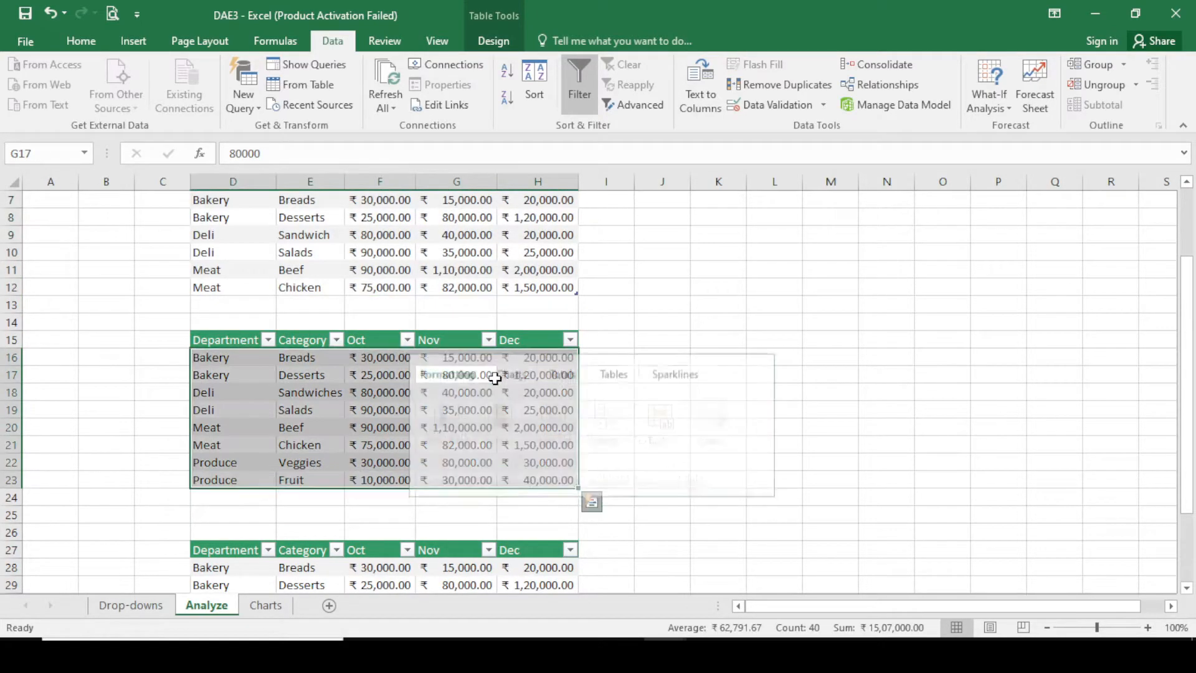
key("ctrl+q")
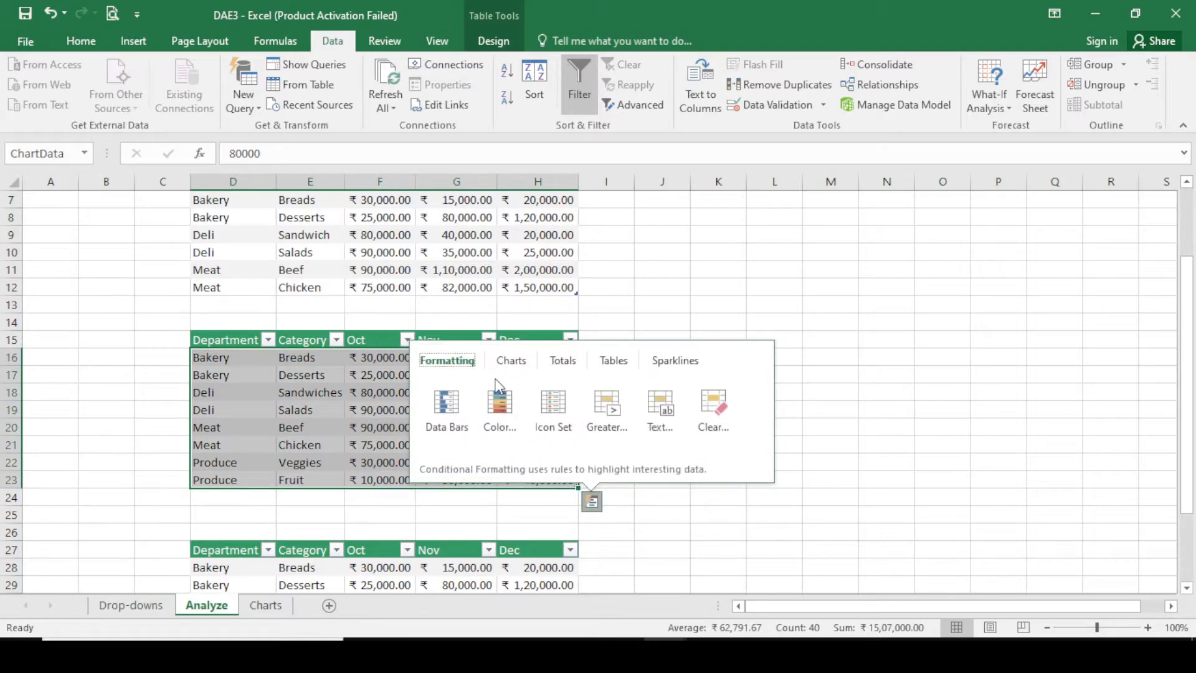
left_click(511, 364)
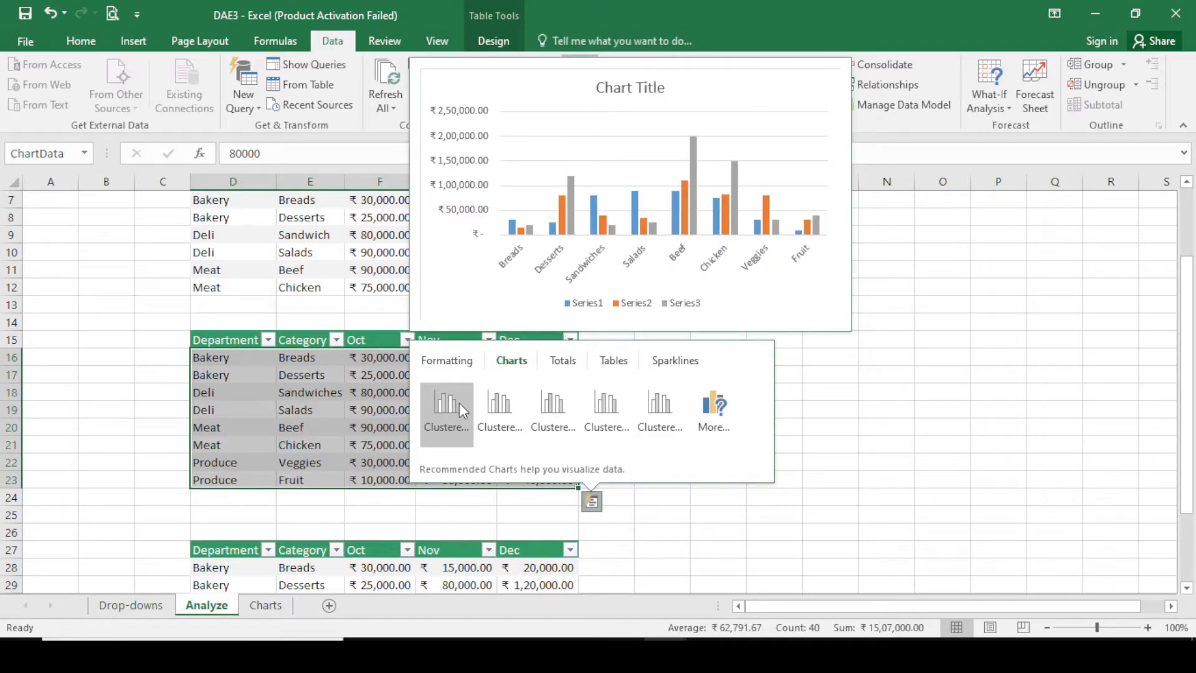
left_click(458, 402)
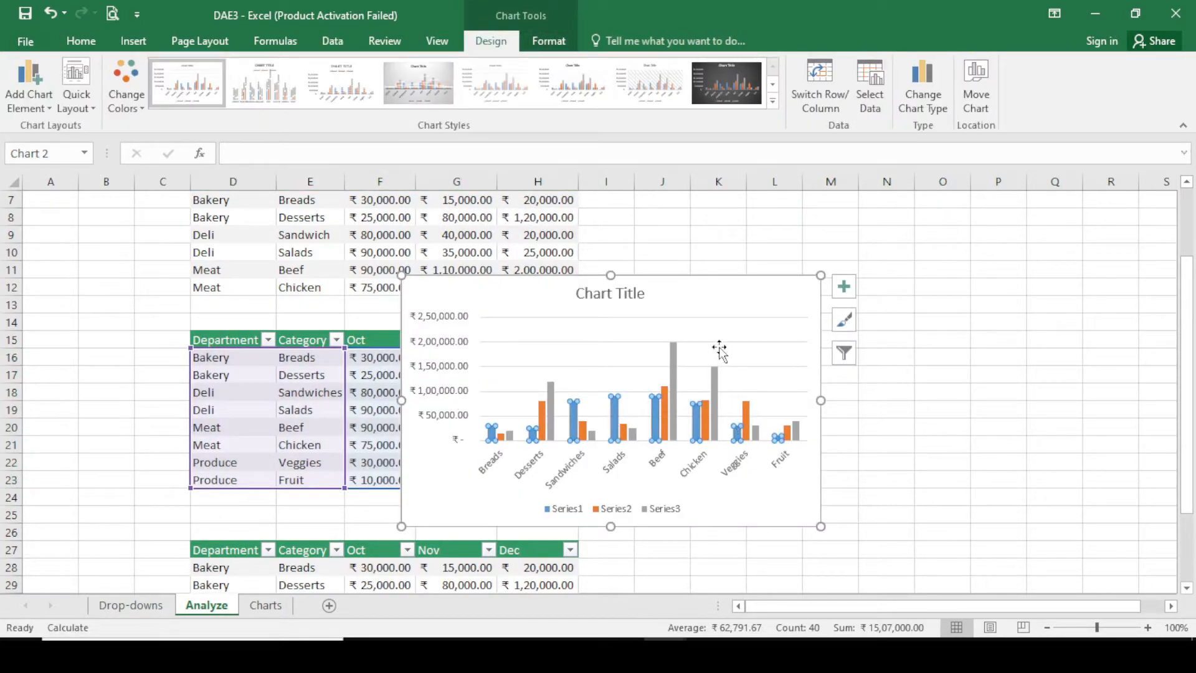
Move the new column chart into the empty cells beside the second table and close its formatting options
double_click(672, 292)
left_click_drag(671, 292, 875, 287)
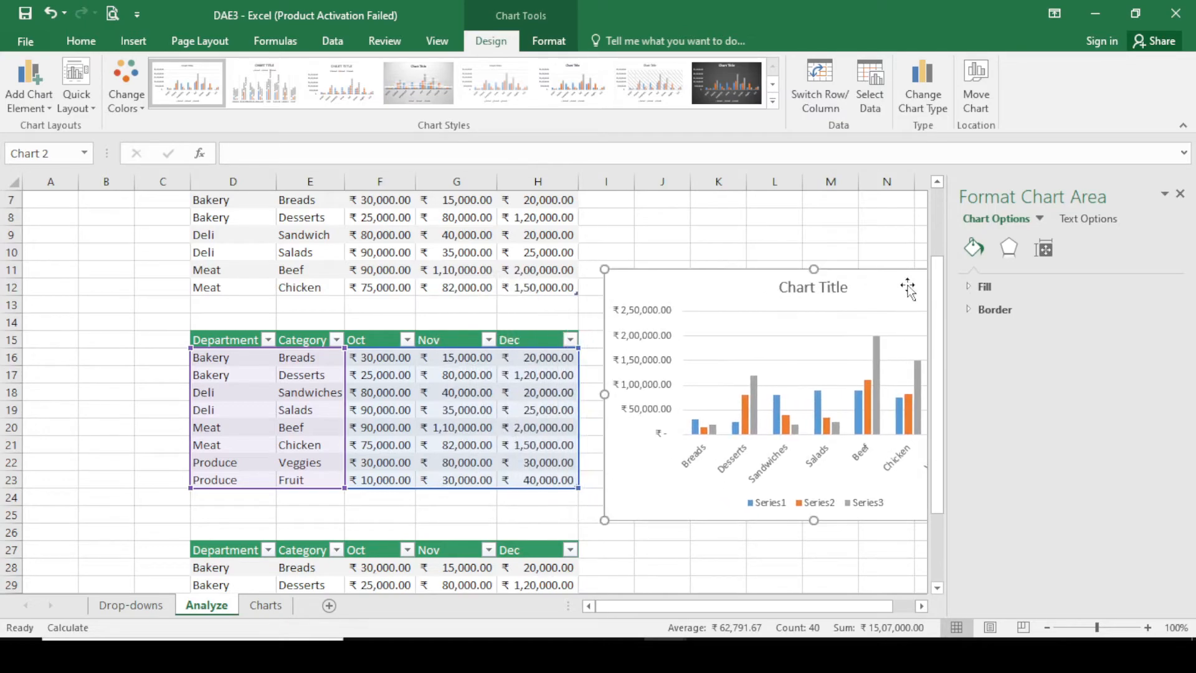
left_click(1180, 194)
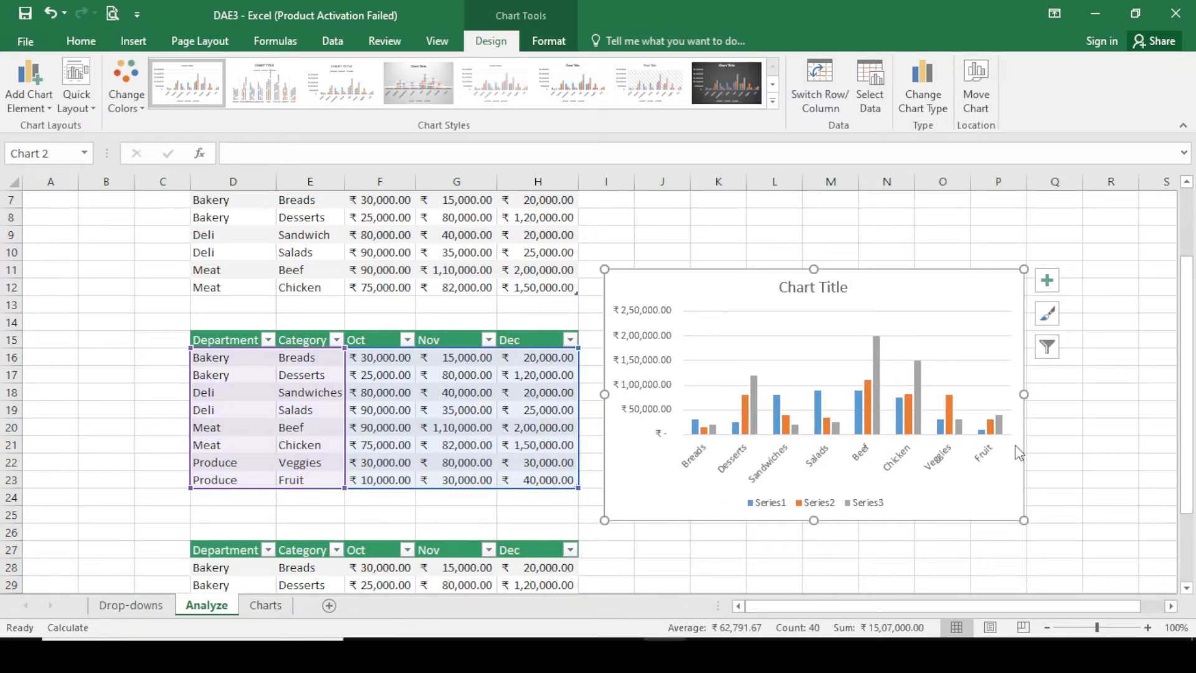
Look at the chart's series and category filters, and shift the chart to about columns L to R
left_click(775, 505)
left_click(940, 495)
left_click(1048, 347)
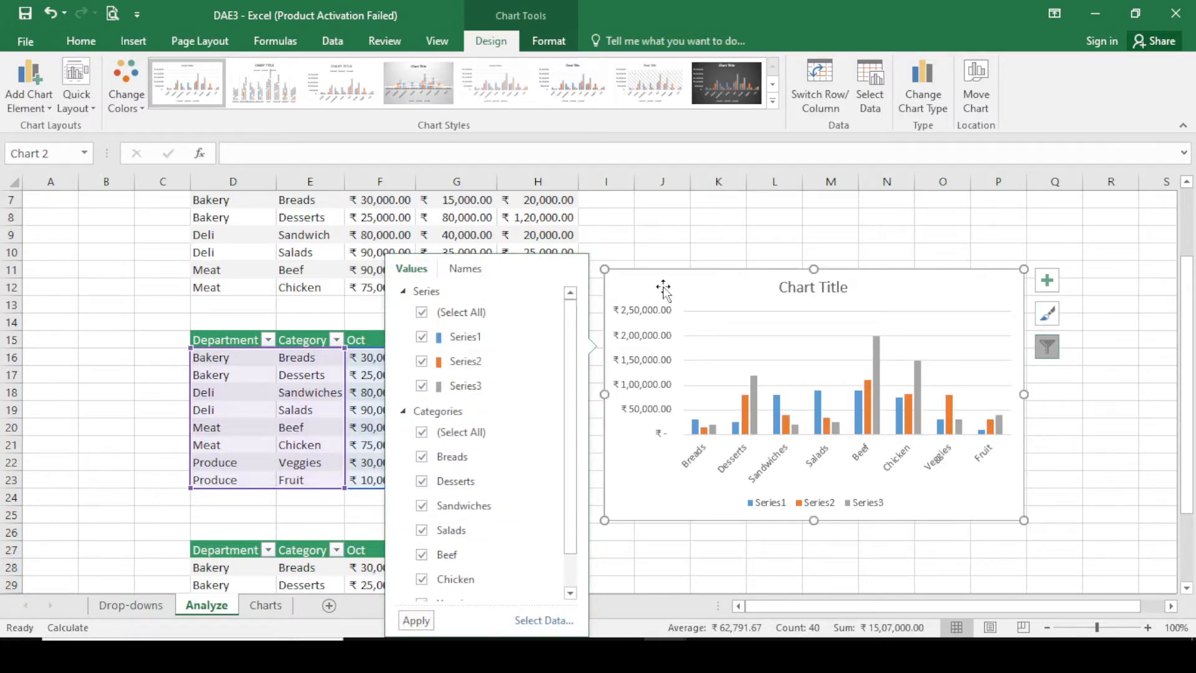
left_click_drag(660, 290, 786, 288)
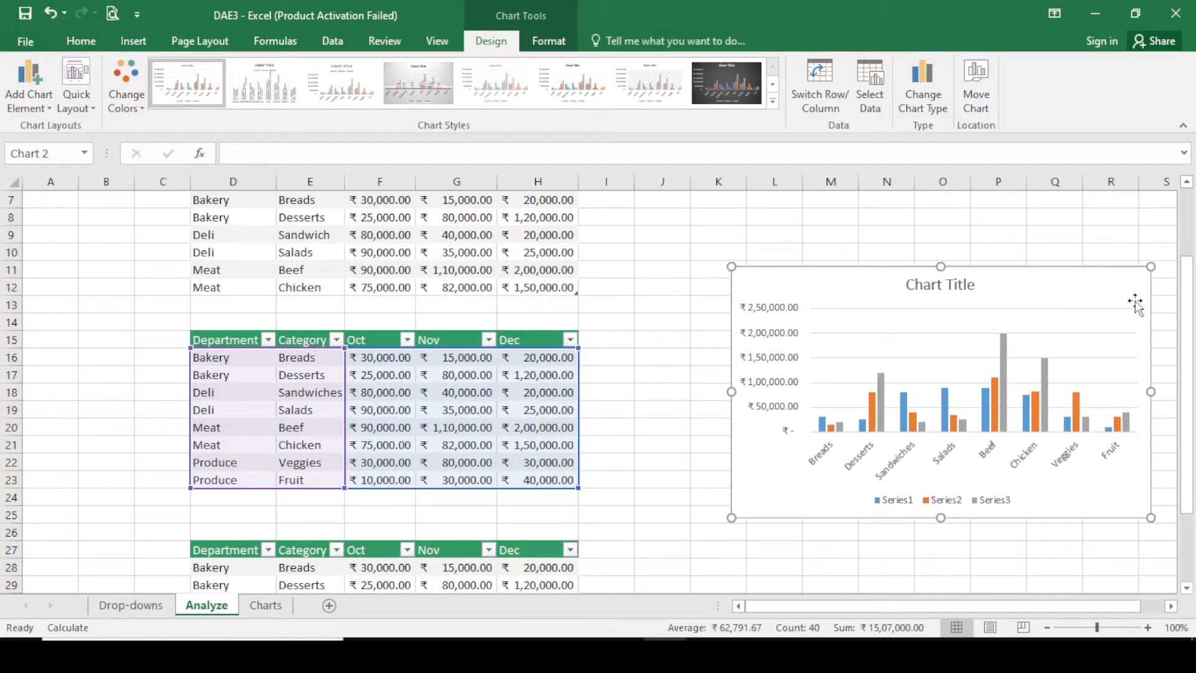
Examine the column chart's series and look through the full list of series and categories in its filter
left_click(1069, 436)
left_click(1075, 413)
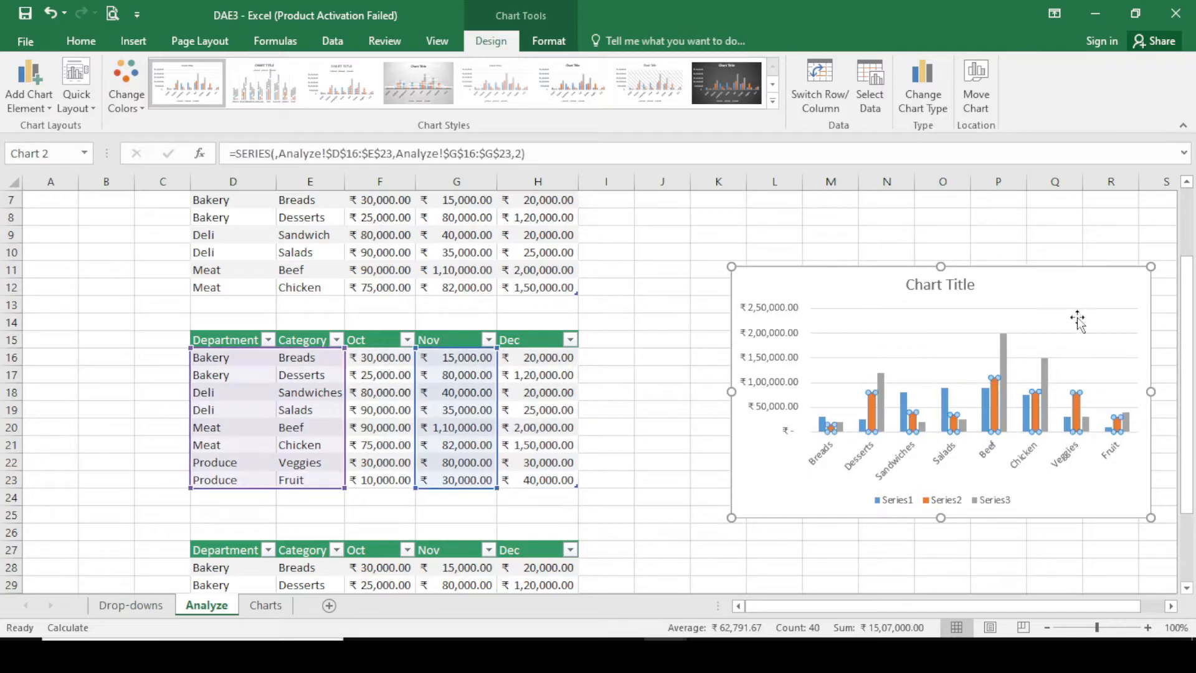
left_click(1124, 304)
left_click_drag(1091, 608, 1116, 609)
left_click(1049, 309)
left_click(1104, 340)
left_click(1065, 310)
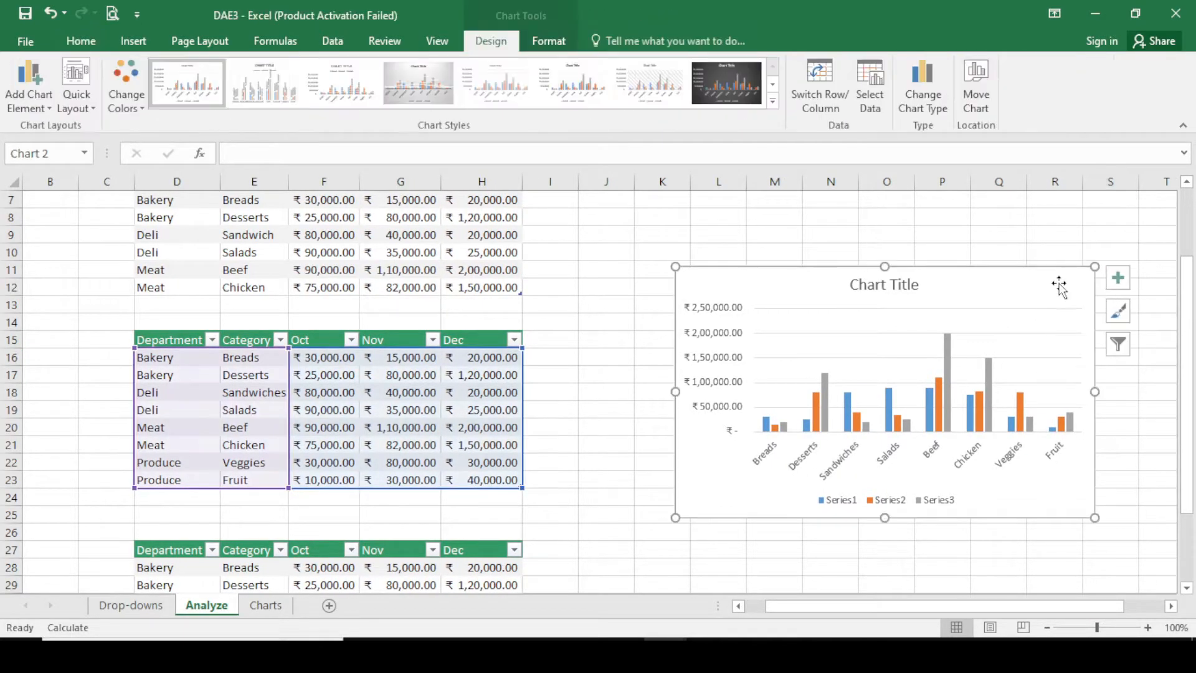
left_click(1118, 344)
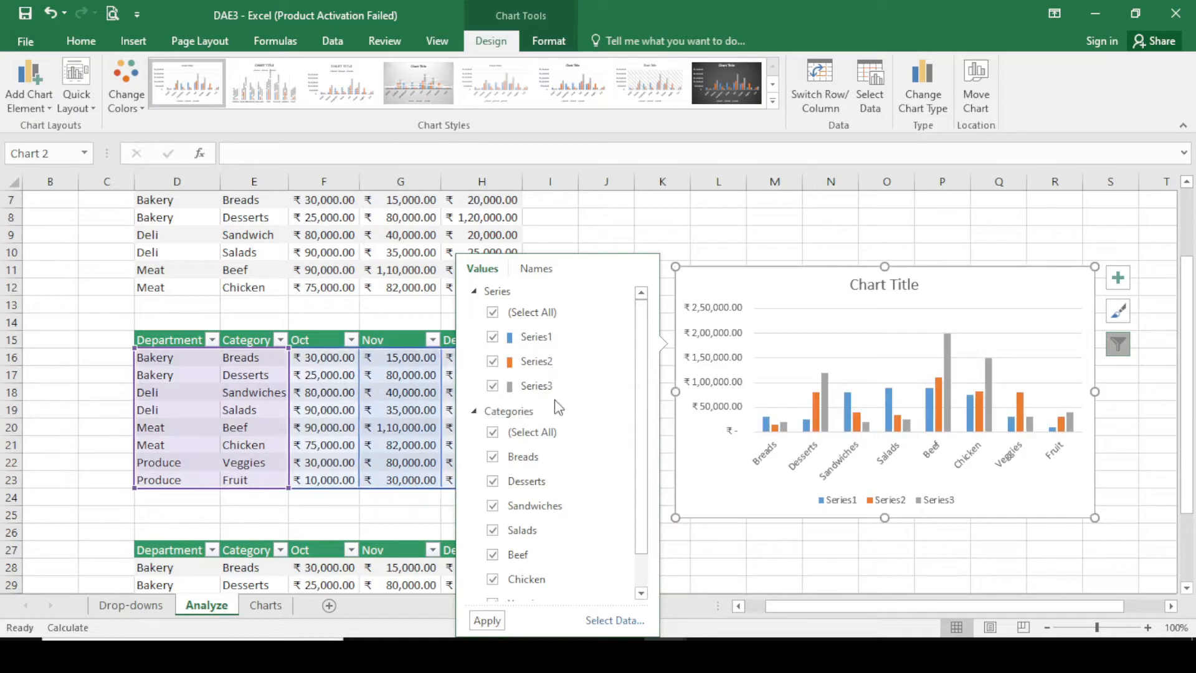
scroll(562, 517, "down", 1)
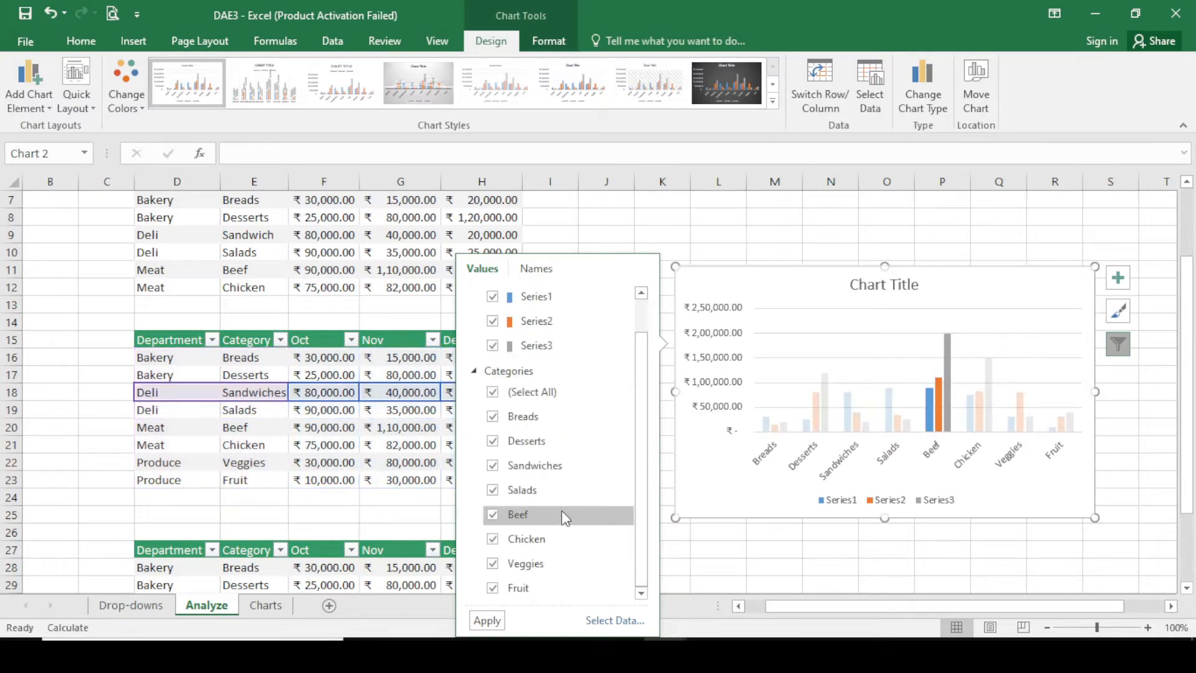
left_click(814, 549)
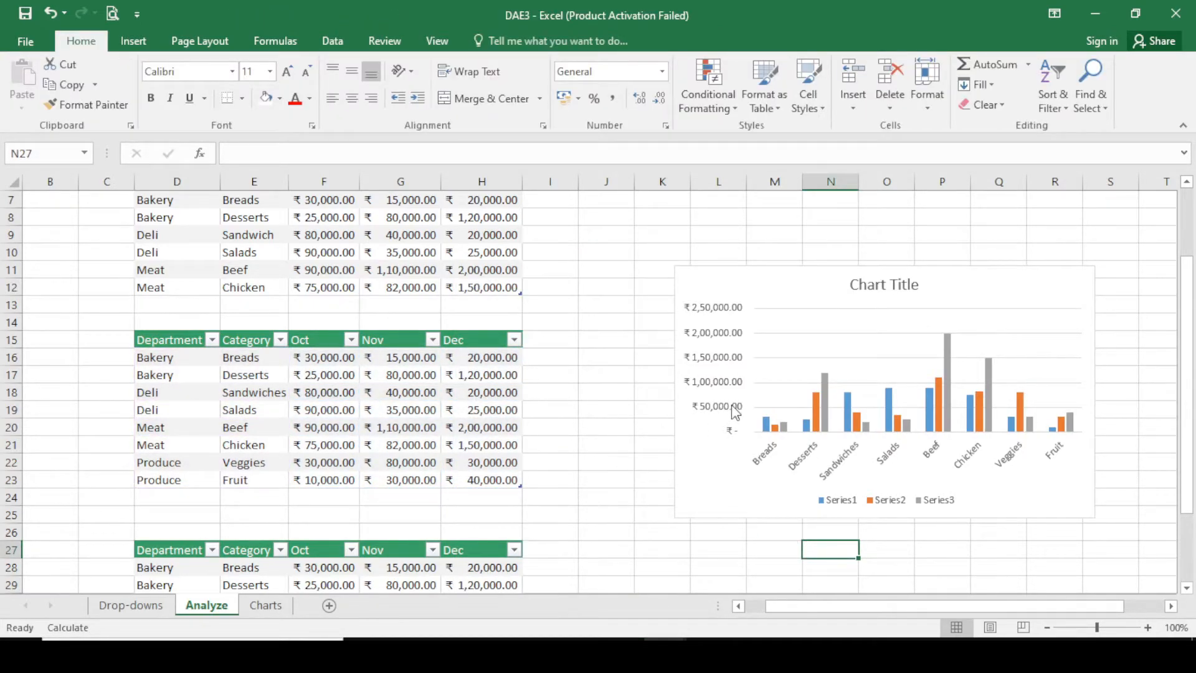
Apply a color scale to the first table's data rows, from Veggies to Chicken, with Quick Analysis
scroll(735, 411, "up", 2)
left_click(206, 252)
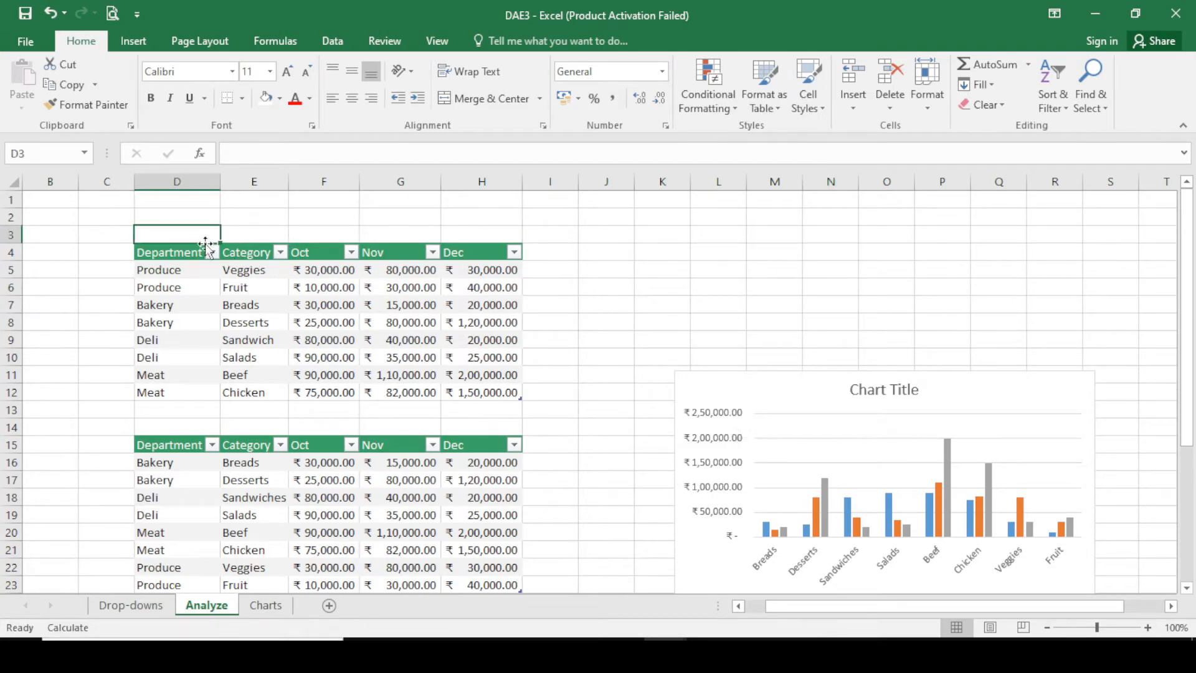
left_click_drag(185, 269, 489, 377)
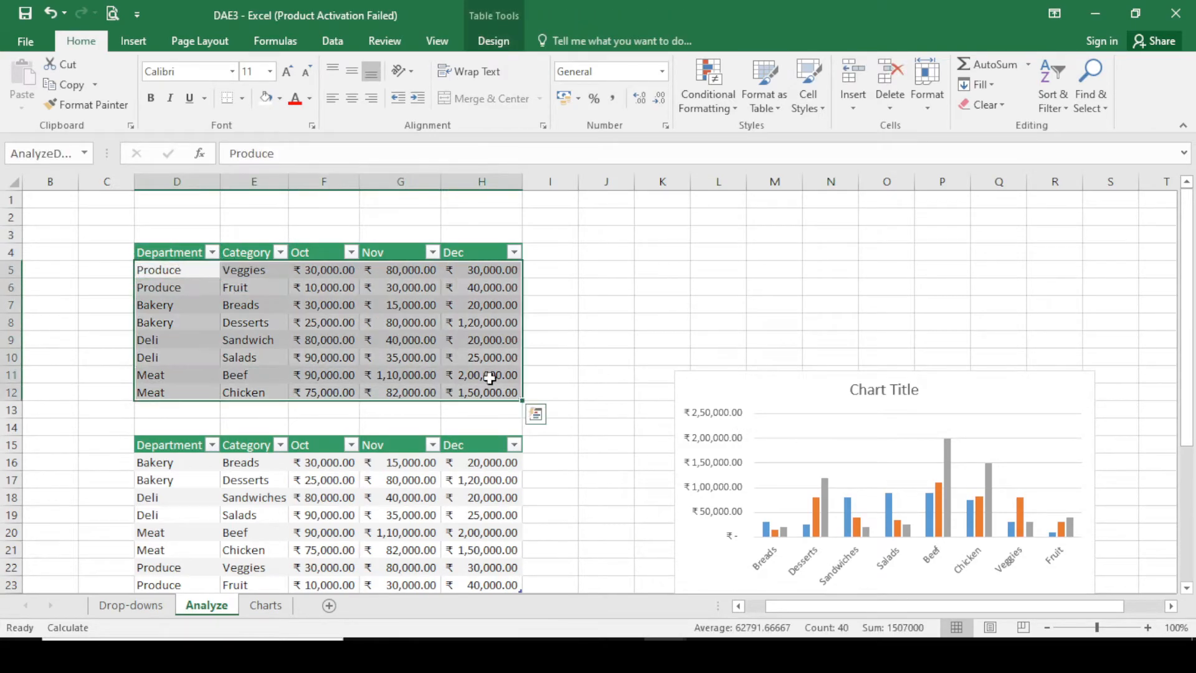
left_click(536, 413)
left_click(439, 510)
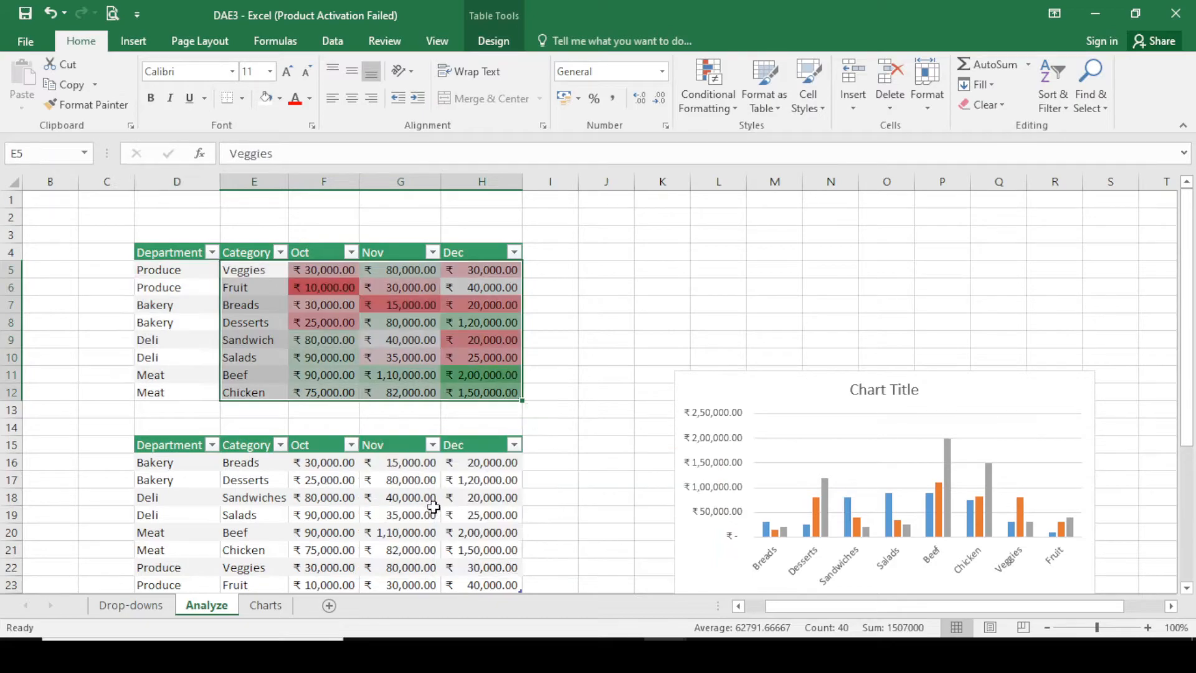
left_click(487, 391)
left_click(483, 377)
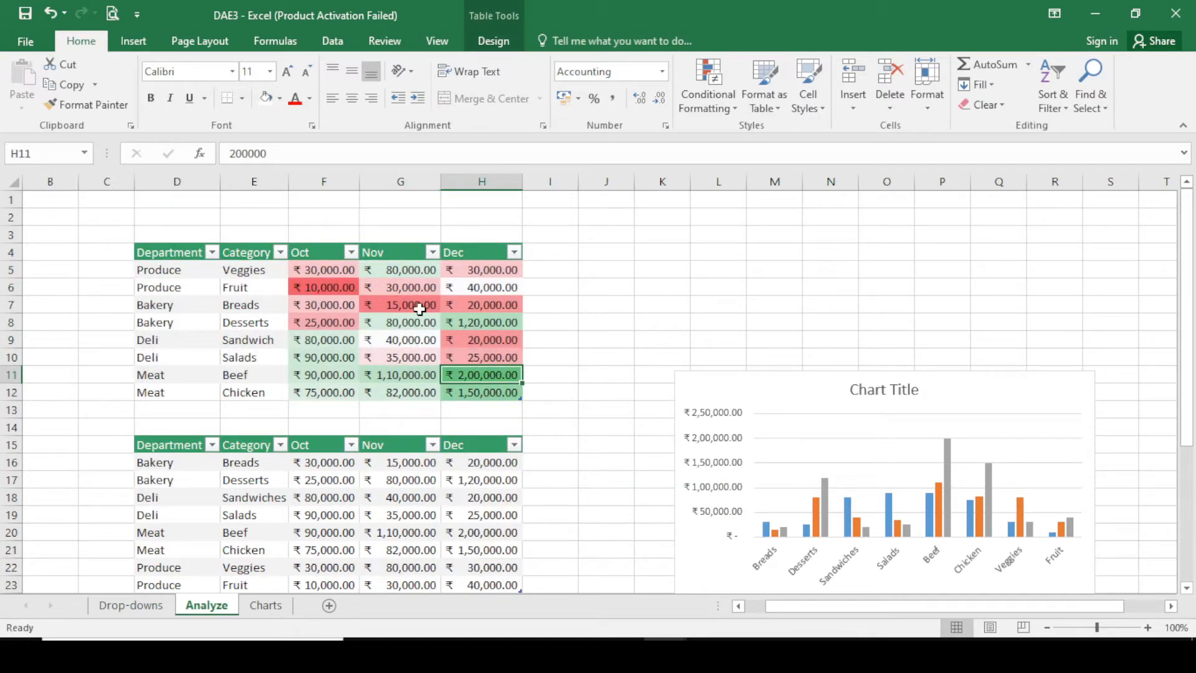
Add line sparklines beside the third table from all of its data, D28:H35, with Quick Analysis
scroll(555, 342, "down", 3)
scroll(554, 341, "down", 4)
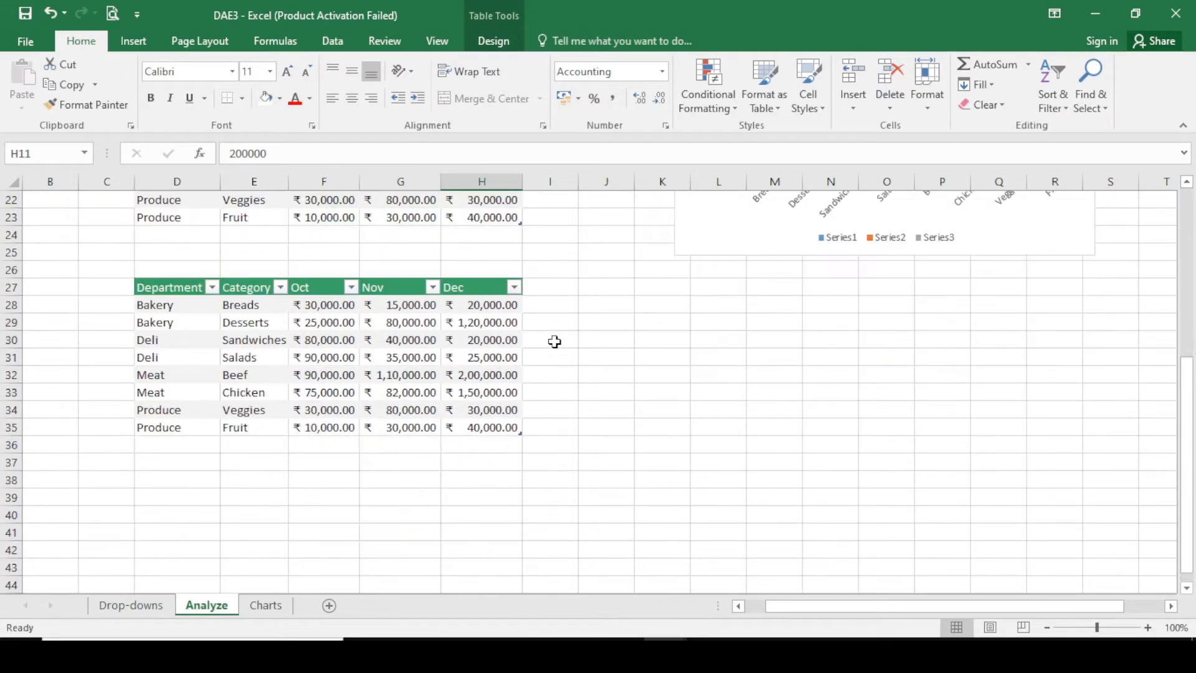
left_click(180, 303)
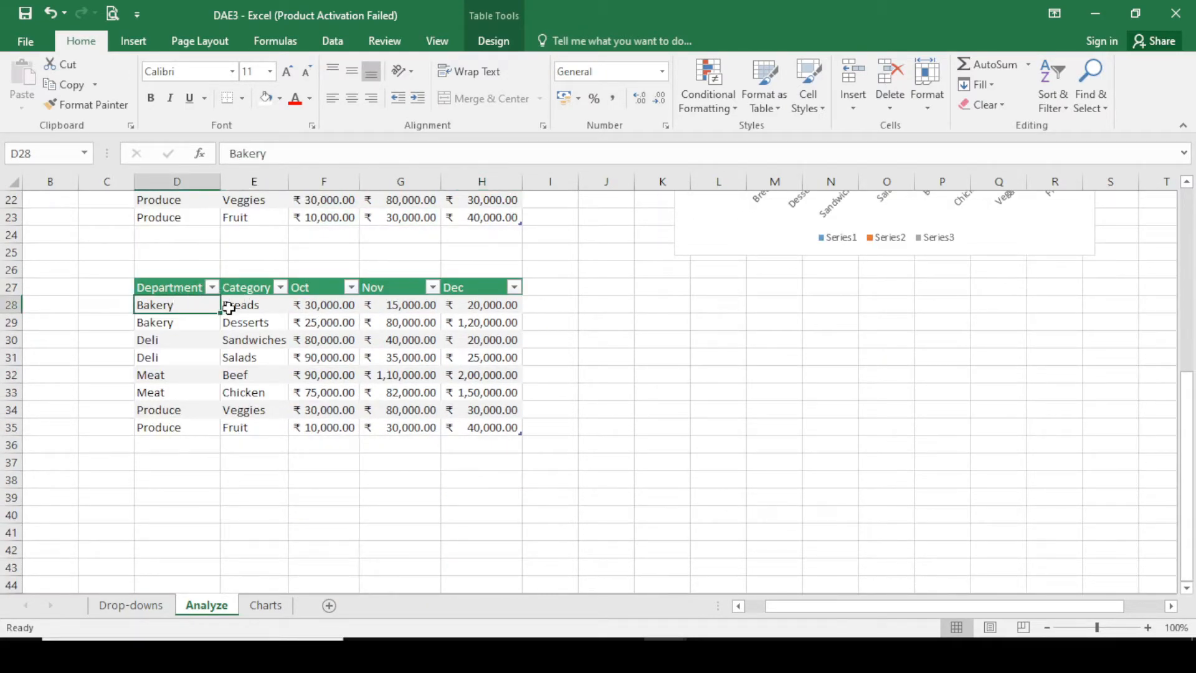
key("ctrl+a")
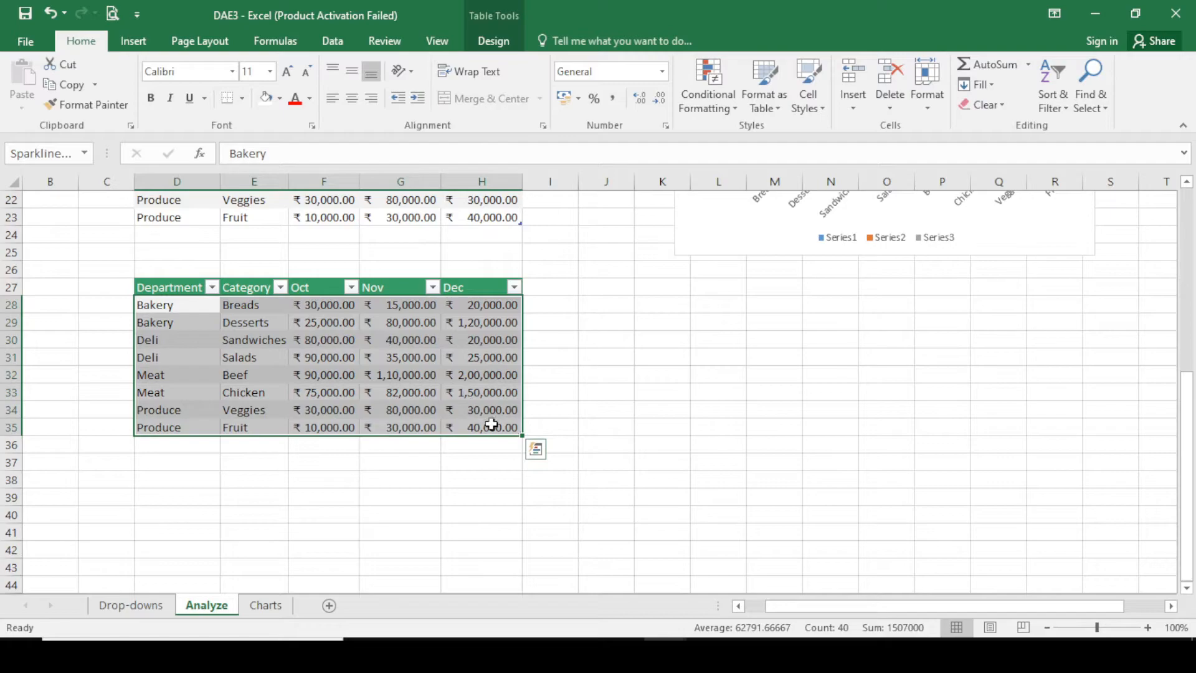
left_click(536, 448)
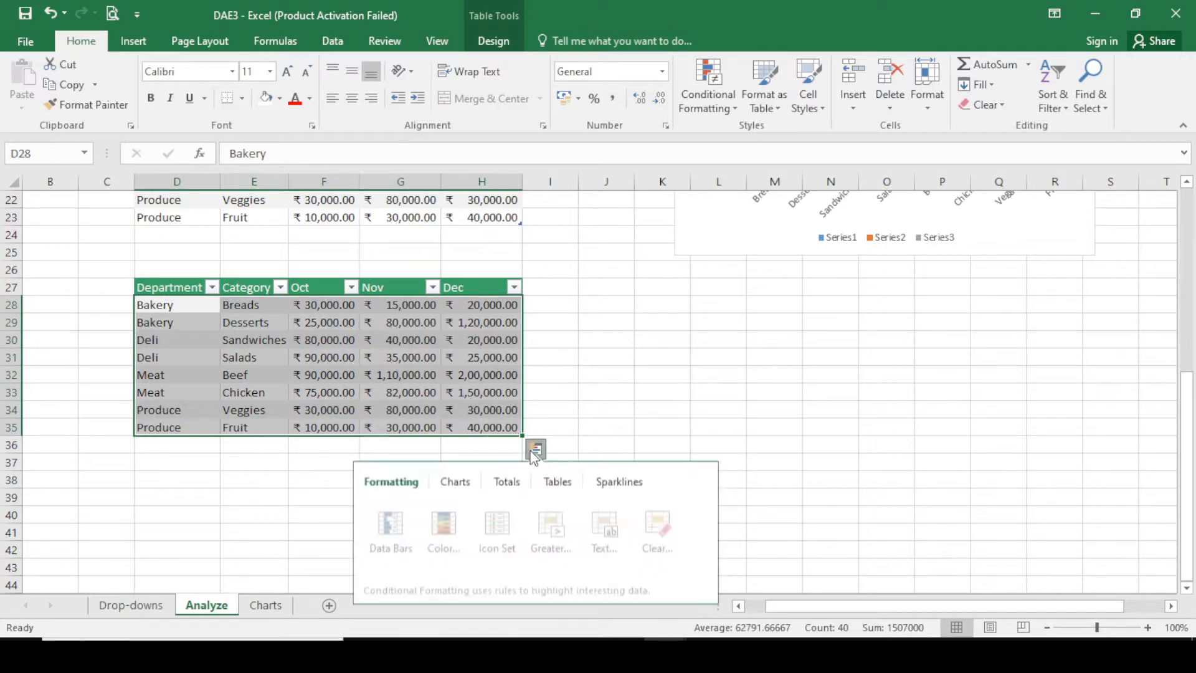
left_click(621, 489)
left_click(393, 543)
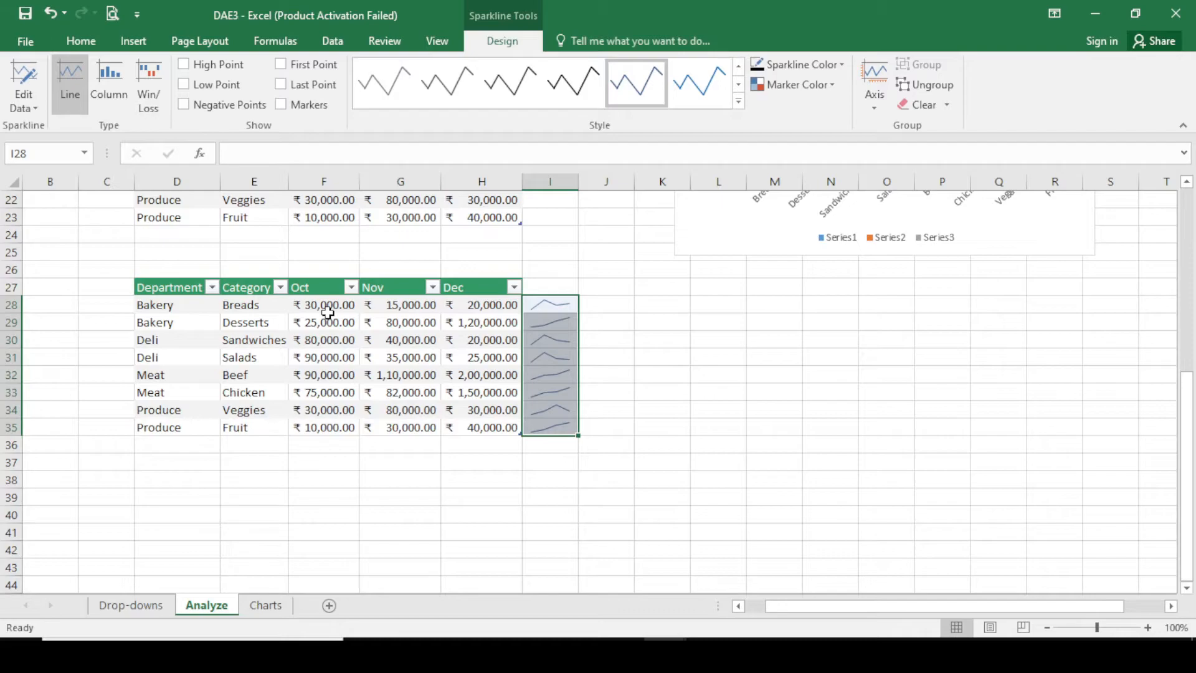
Replace the sparklines in I28:I35 with line sparklines based only on the monthly values, F28:H35, using Quick Analysis
left_click(391, 321)
left_click(335, 310)
key("ctrl+a")
left_click_drag(338, 310, 491, 430)
left_click(536, 449)
left_click(629, 489)
left_click(427, 539)
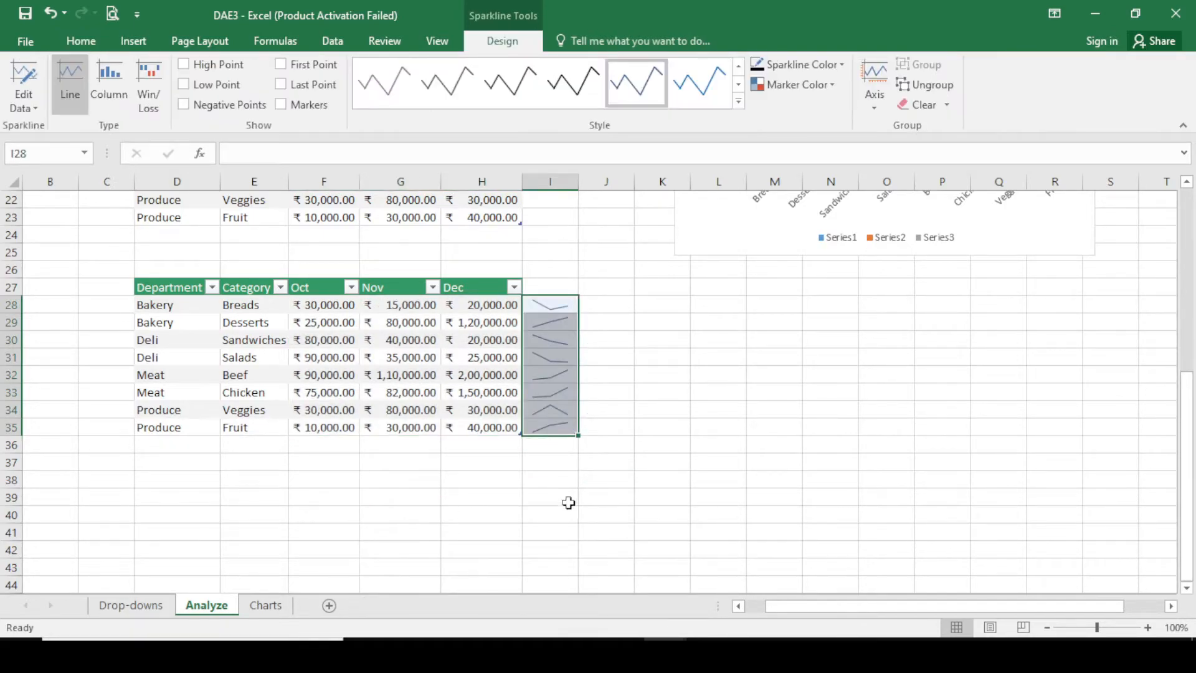
left_click(606, 496)
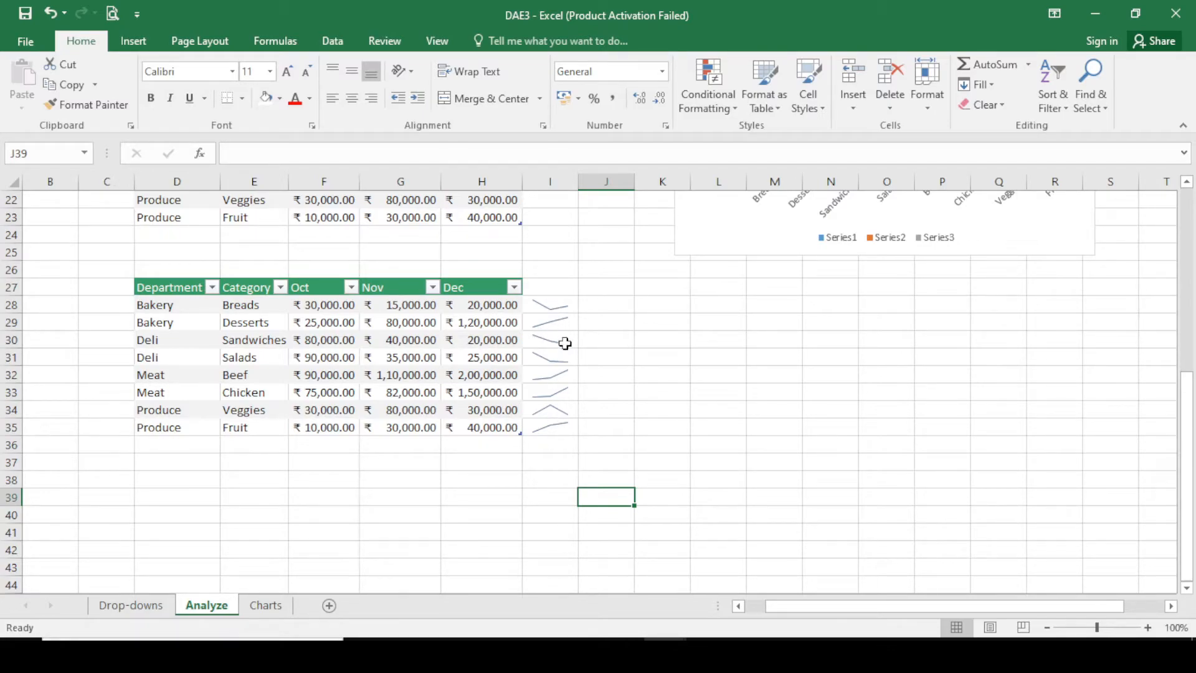
Clear the line sparklines from I28:I35 beside the third table
left_click(559, 305)
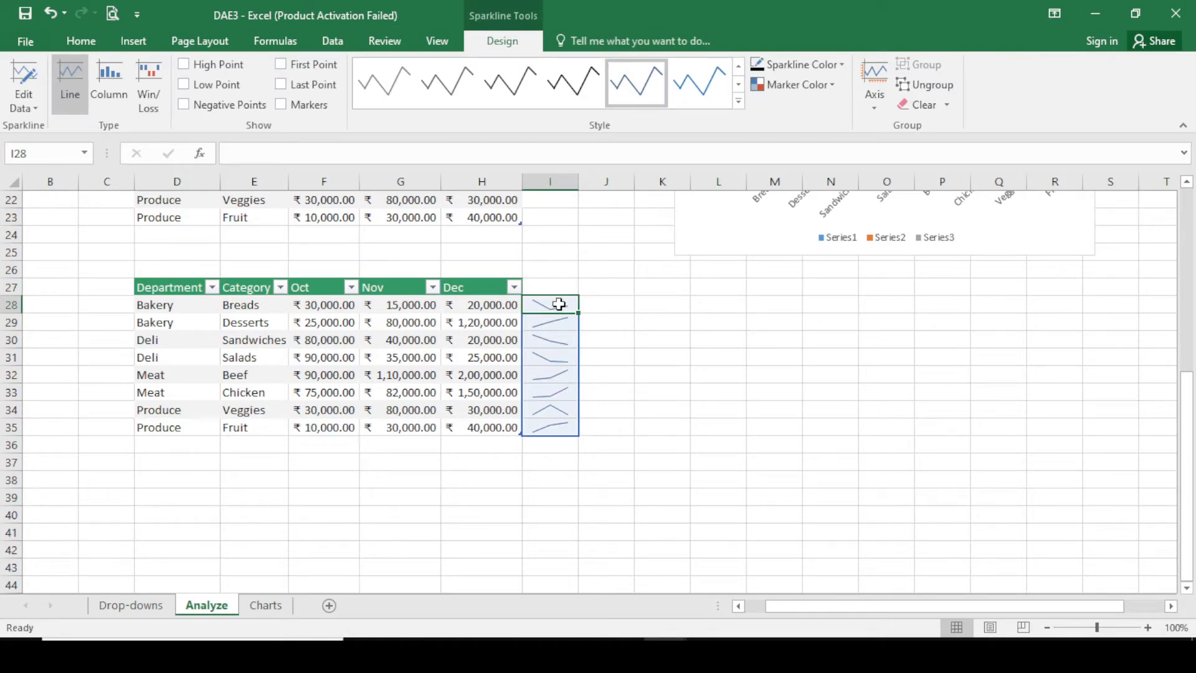
left_click_drag(577, 312, 568, 436)
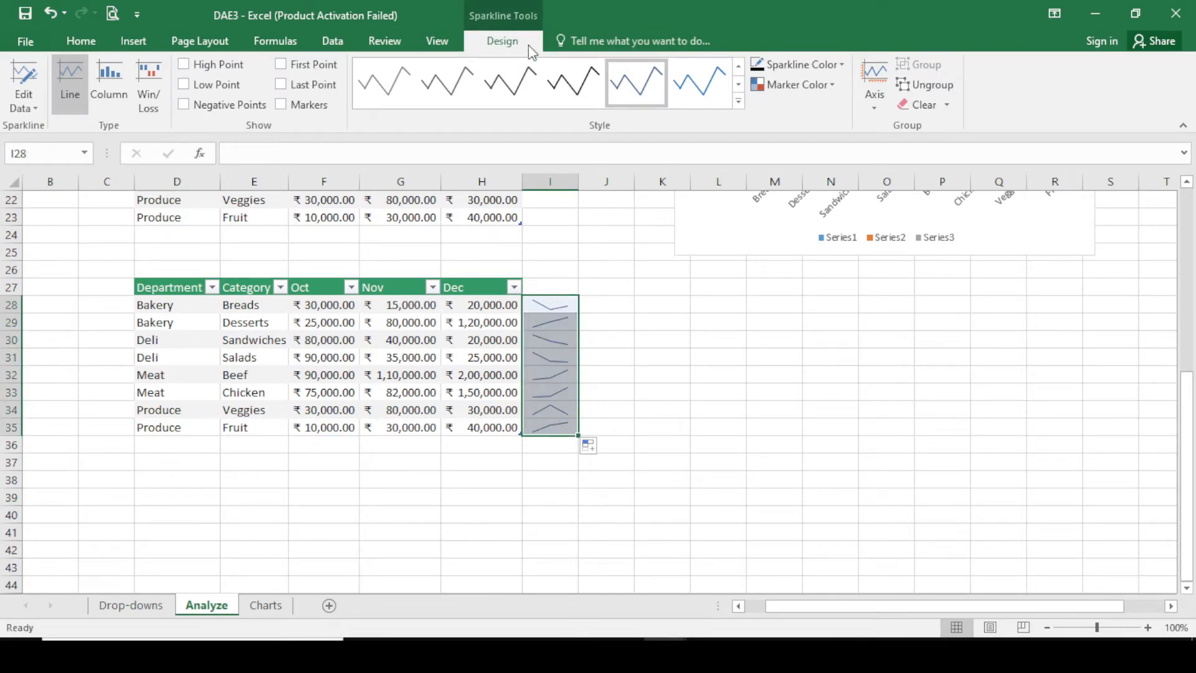
left_click(915, 110)
left_click(681, 436)
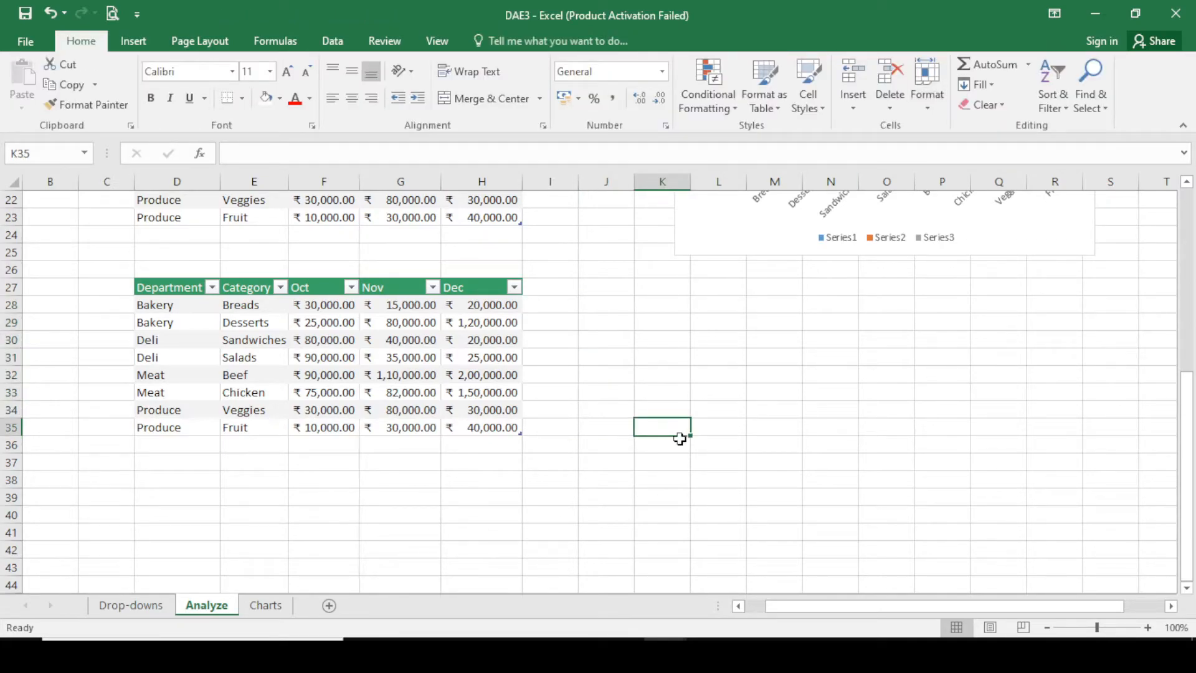
Switch to the Charts sheet
scroll(679, 438, "up", 7)
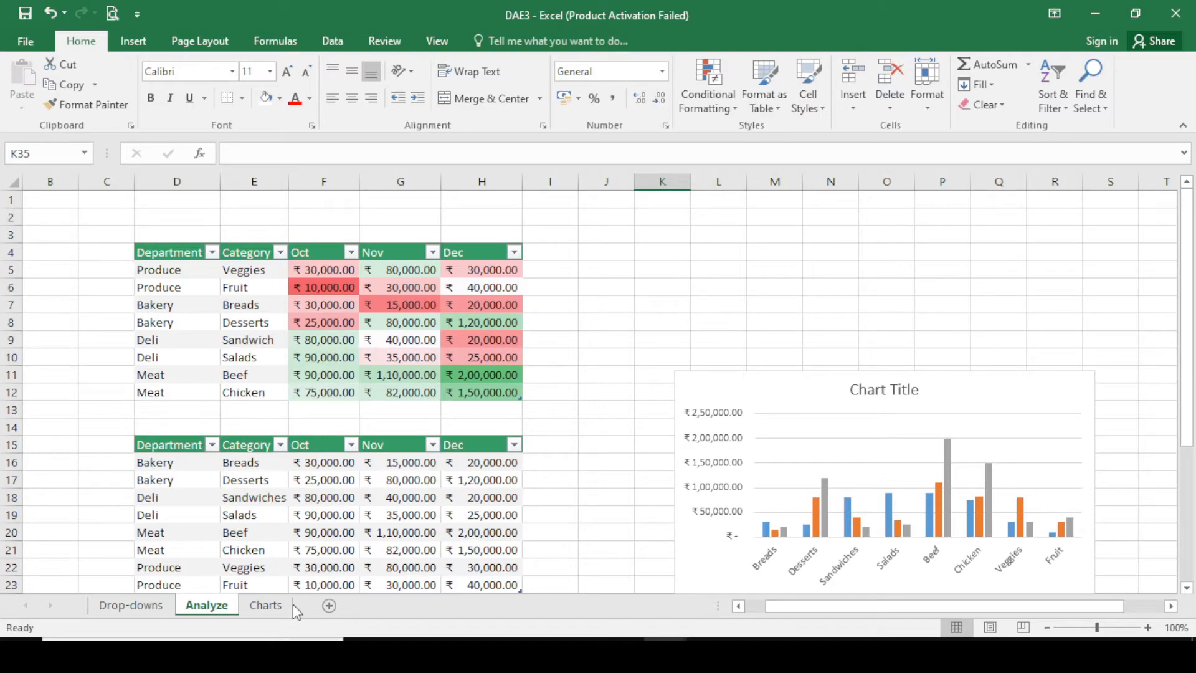
left_click(267, 606)
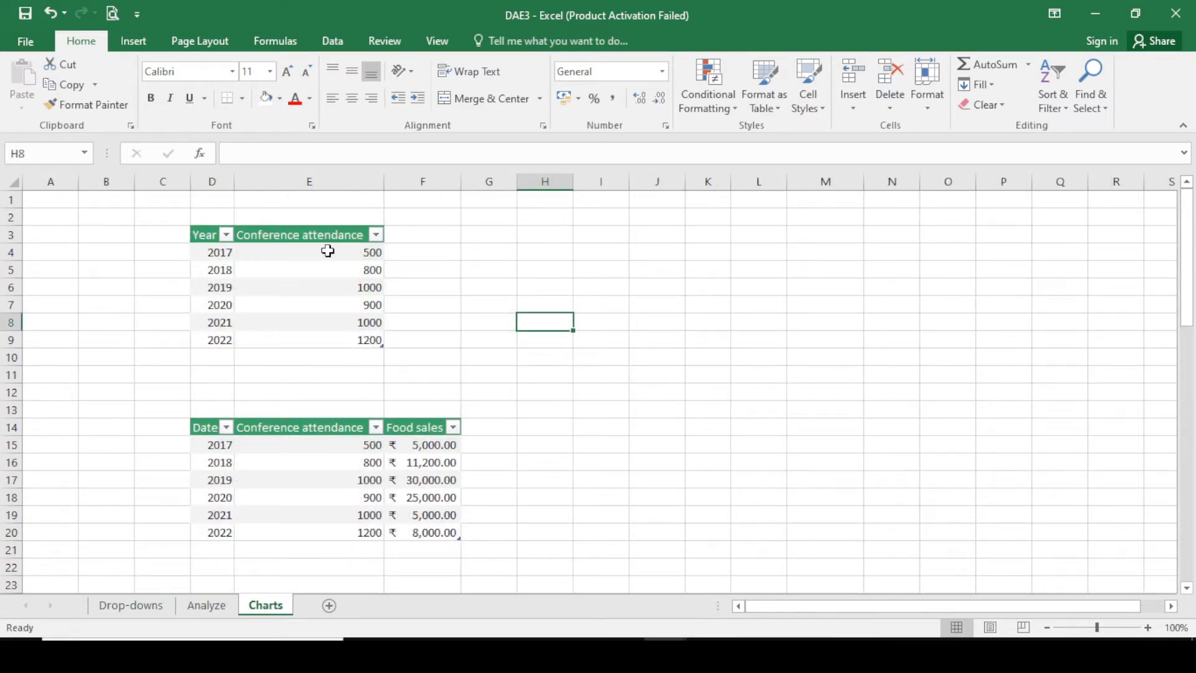
left_click(327, 251)
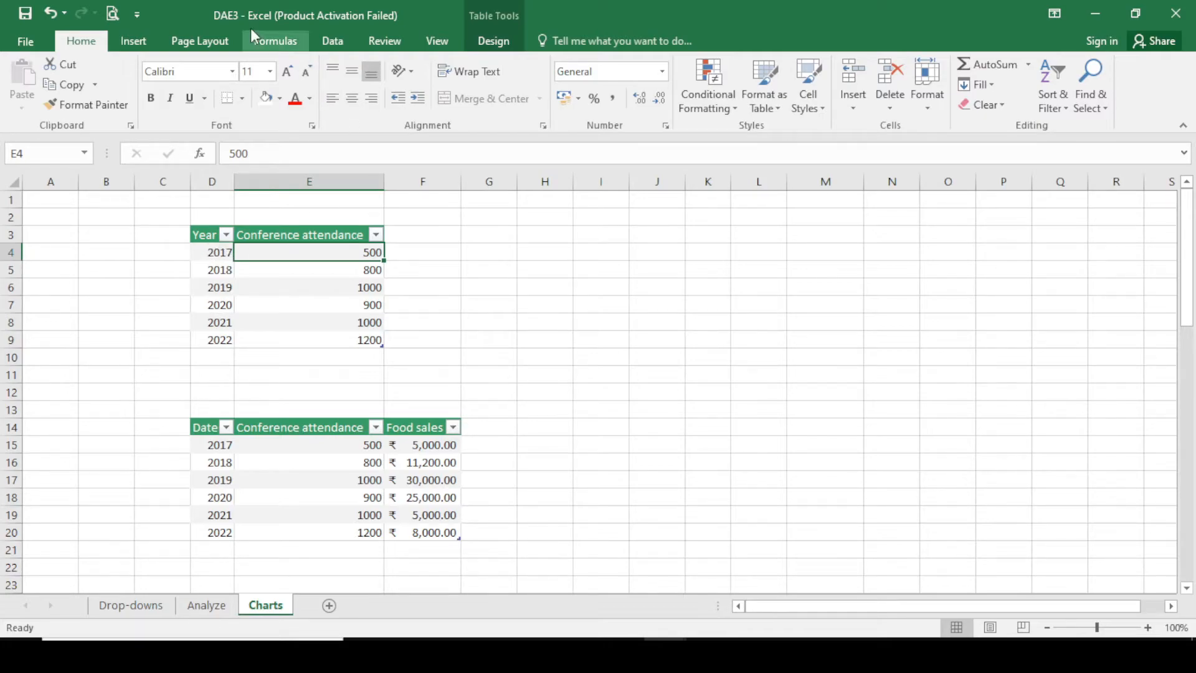
left_click(195, 251)
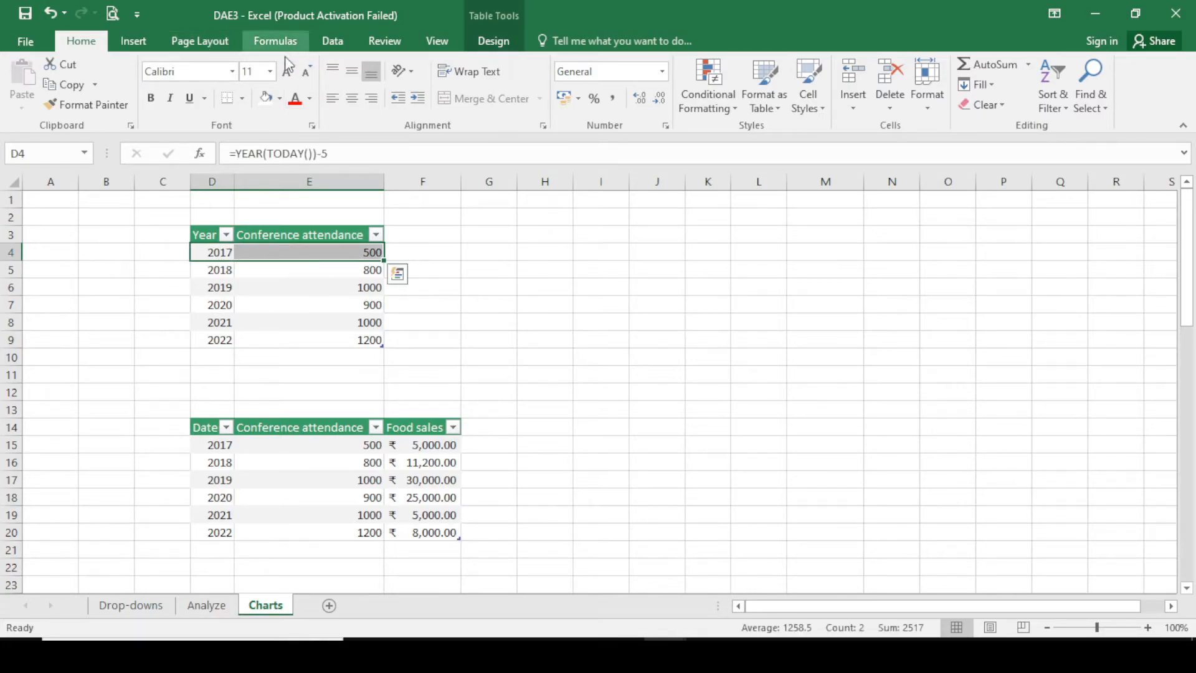
left_click(134, 42)
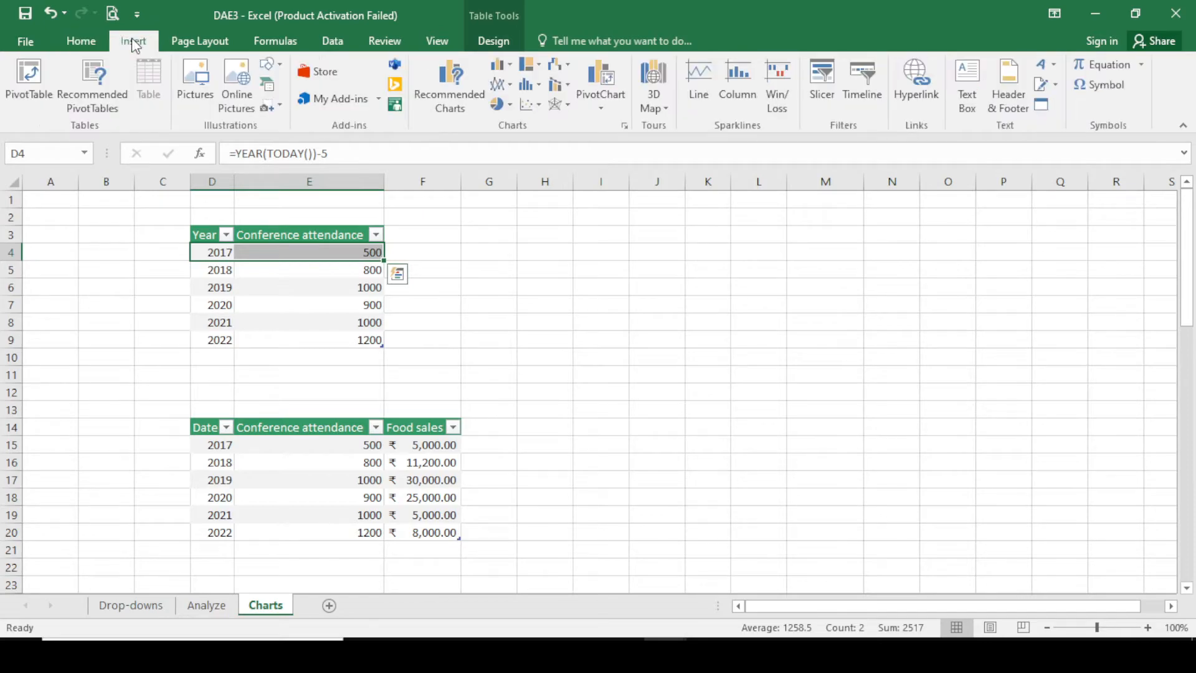
left_click(450, 87)
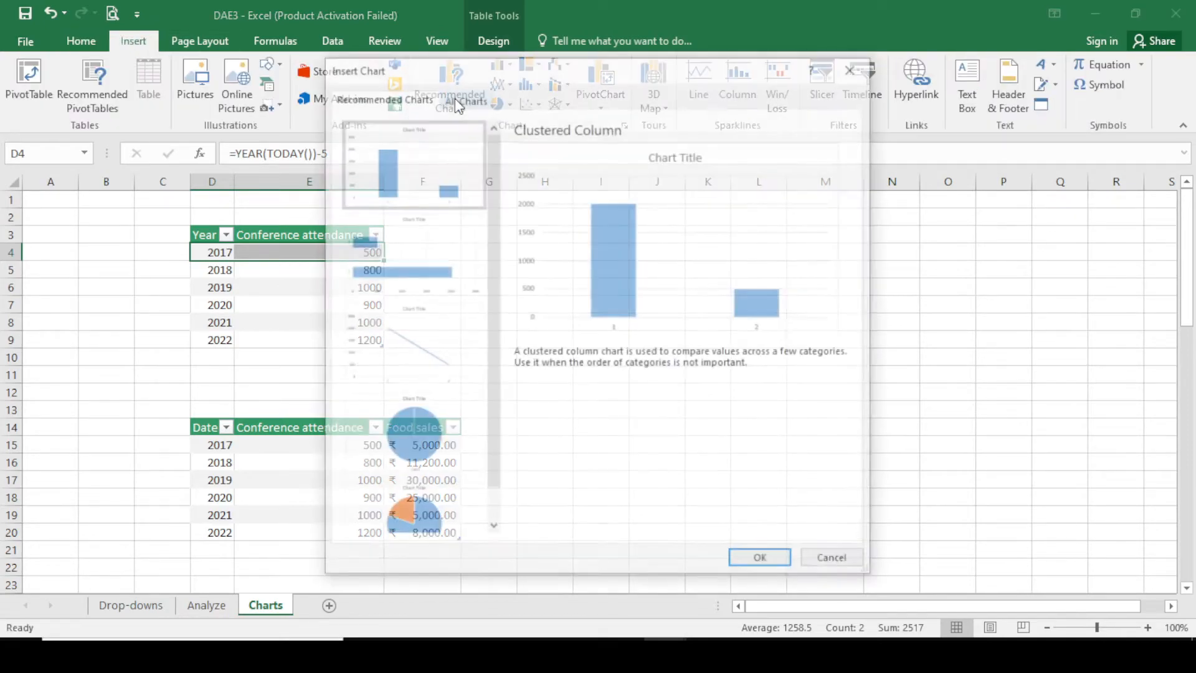
left_click(835, 562)
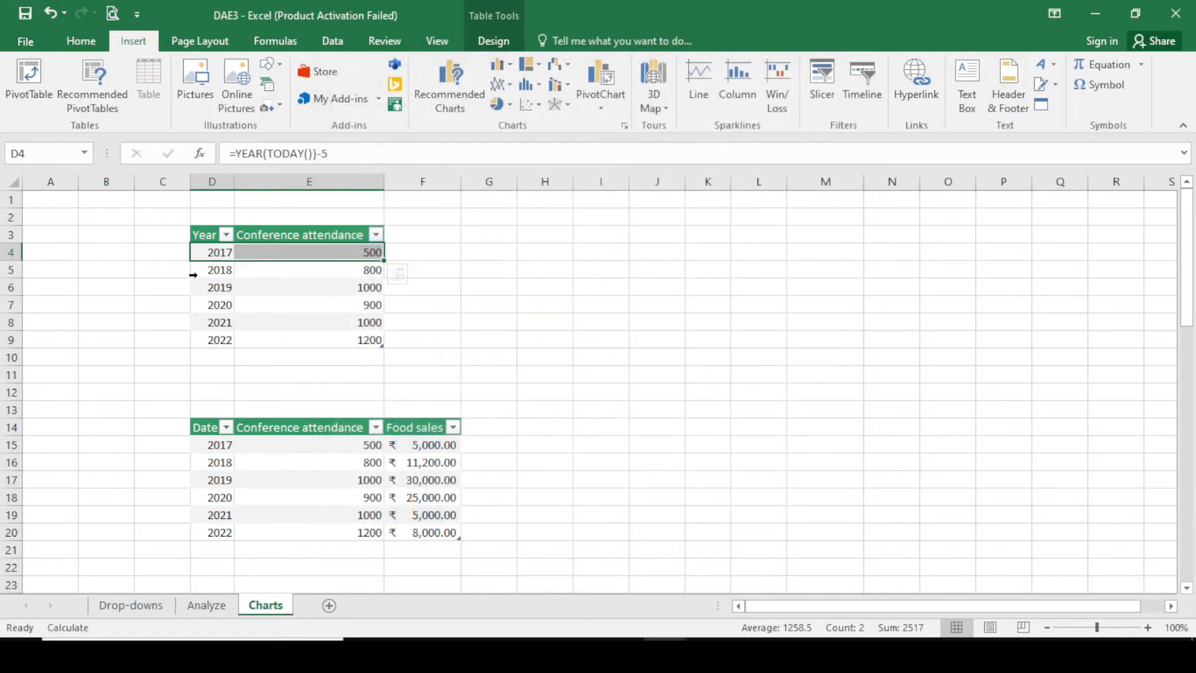
Insert the recommended clustered column chart from the Year and Conference attendance data, D4:E9
left_click_drag(206, 250, 371, 339)
left_click(449, 88)
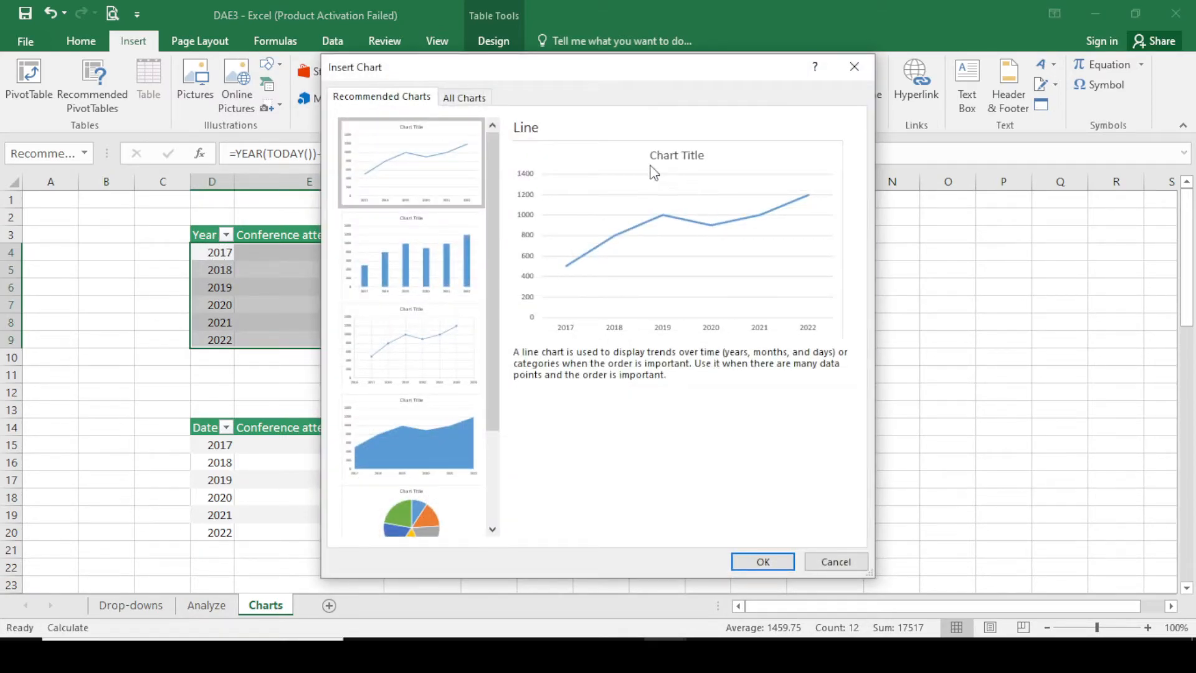
scroll(436, 316, "up", 3)
left_click(422, 280)
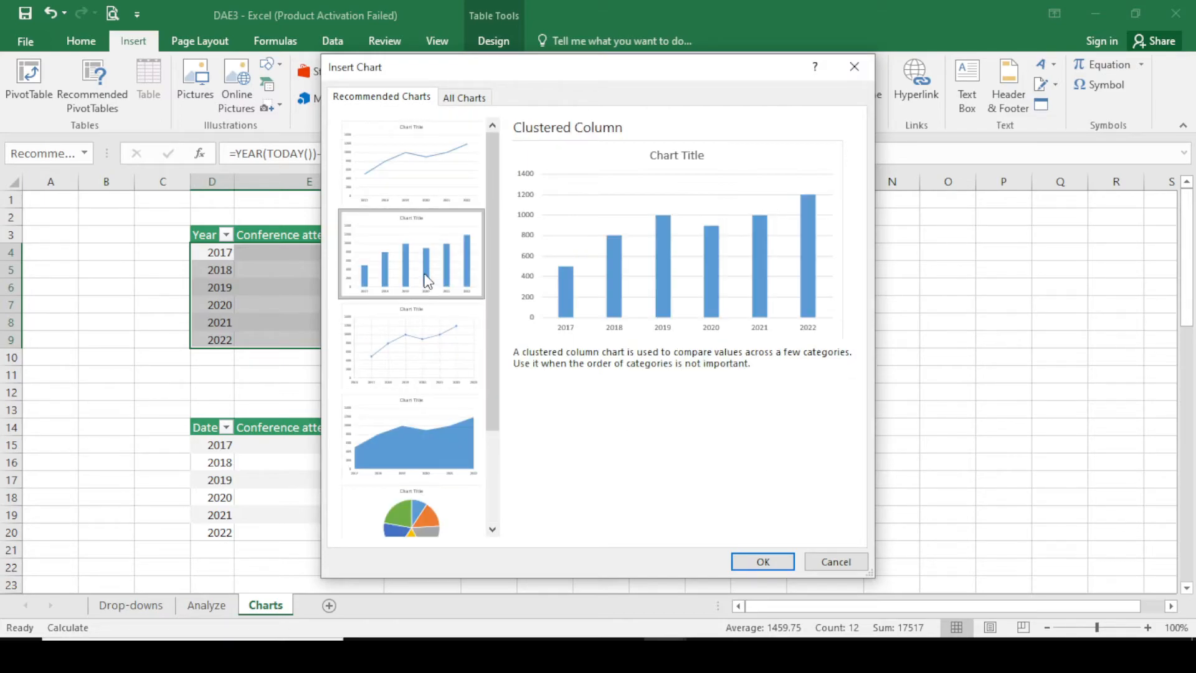
left_click(763, 561)
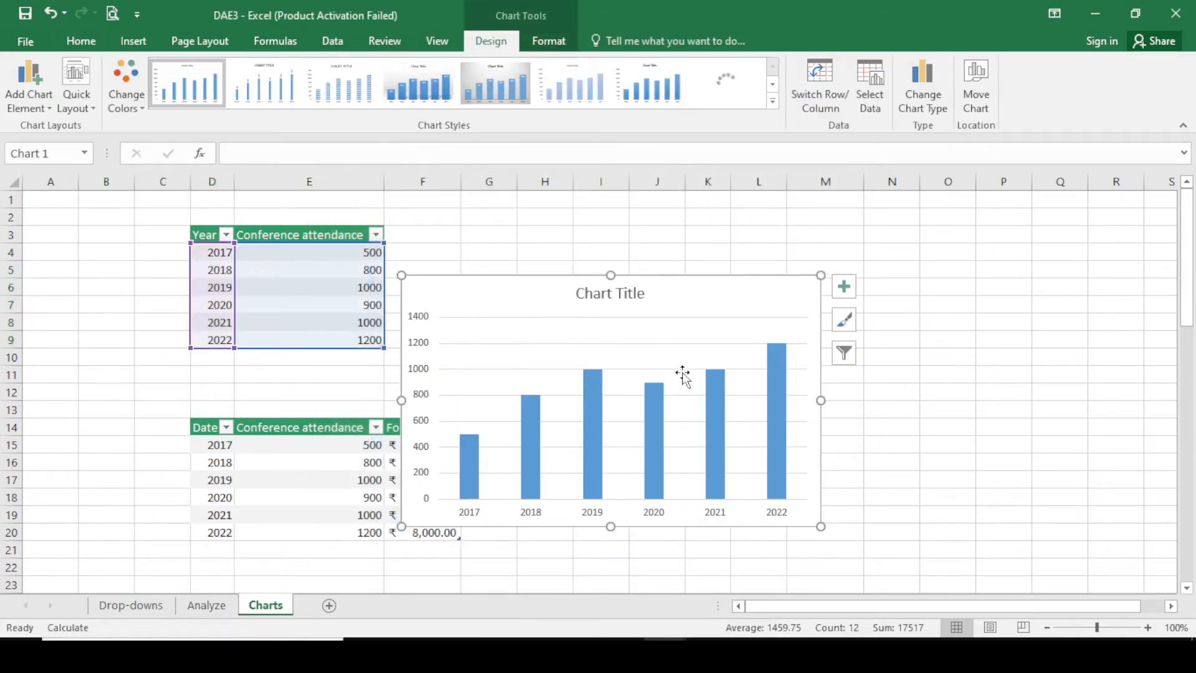
Move the attendance chart beside the first table and shrink it to about columns H to L, rows 1 to 10
left_click_drag(684, 296, 799, 207)
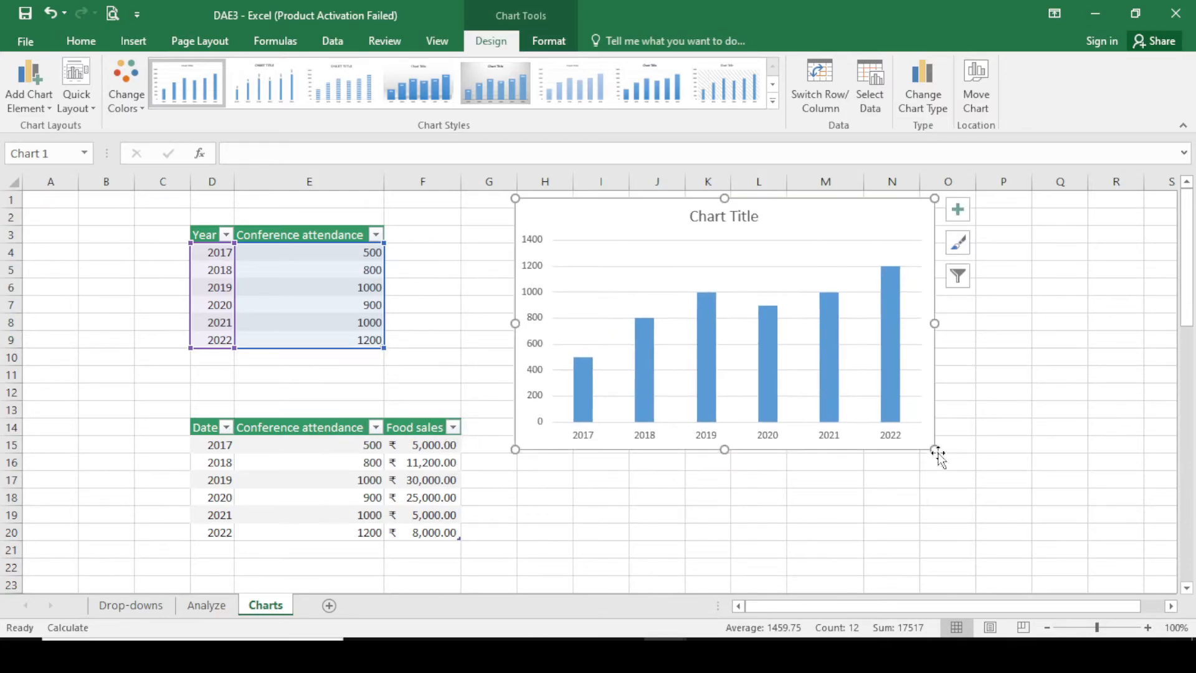
left_click_drag(934, 446, 816, 365)
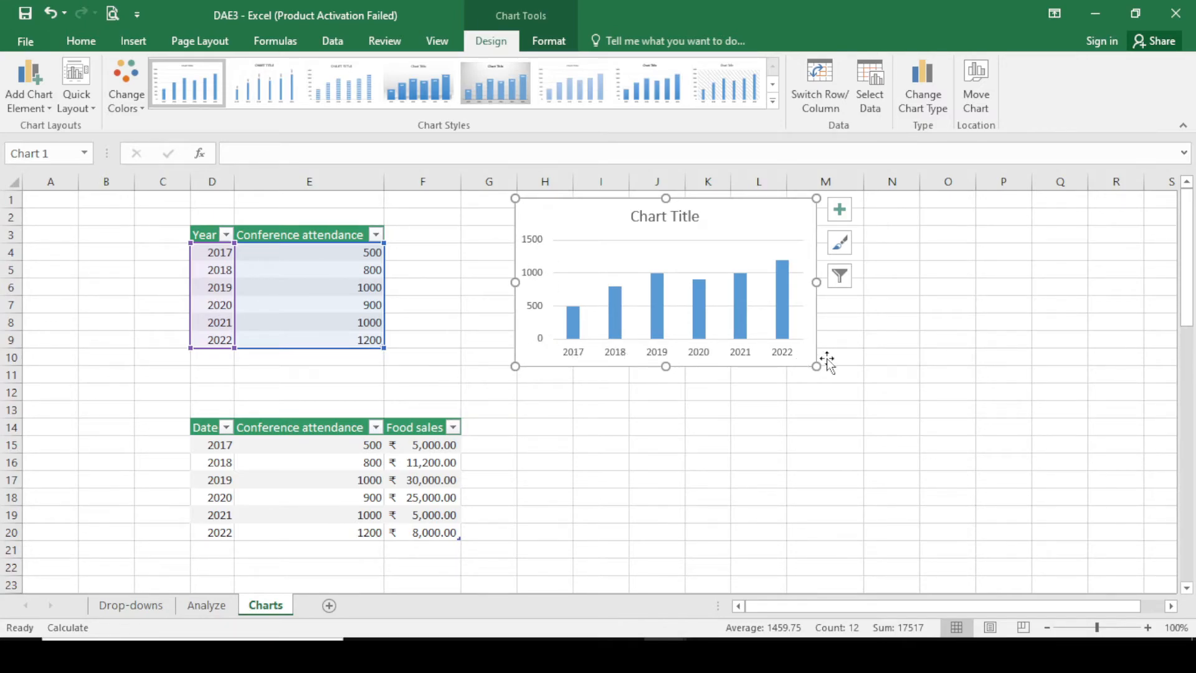
left_click(654, 477)
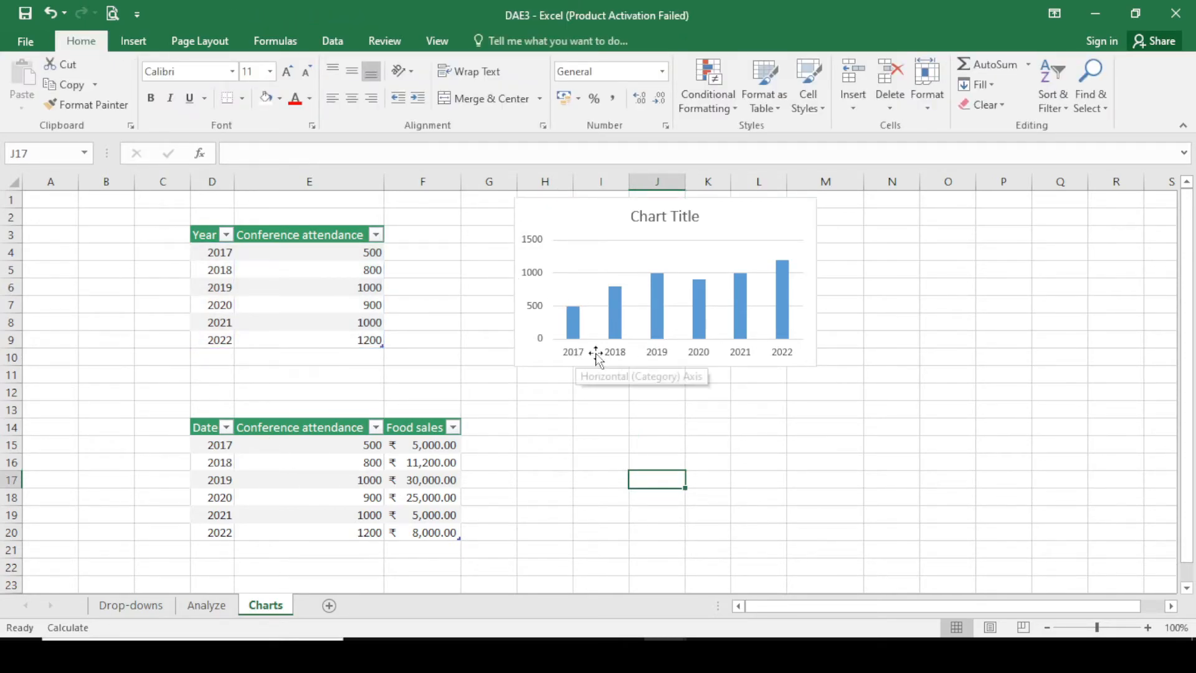
Select the whole Date, Conference attendance and Food sales table with its headers, D14:F20
left_click(220, 455)
key("ctrl+a")
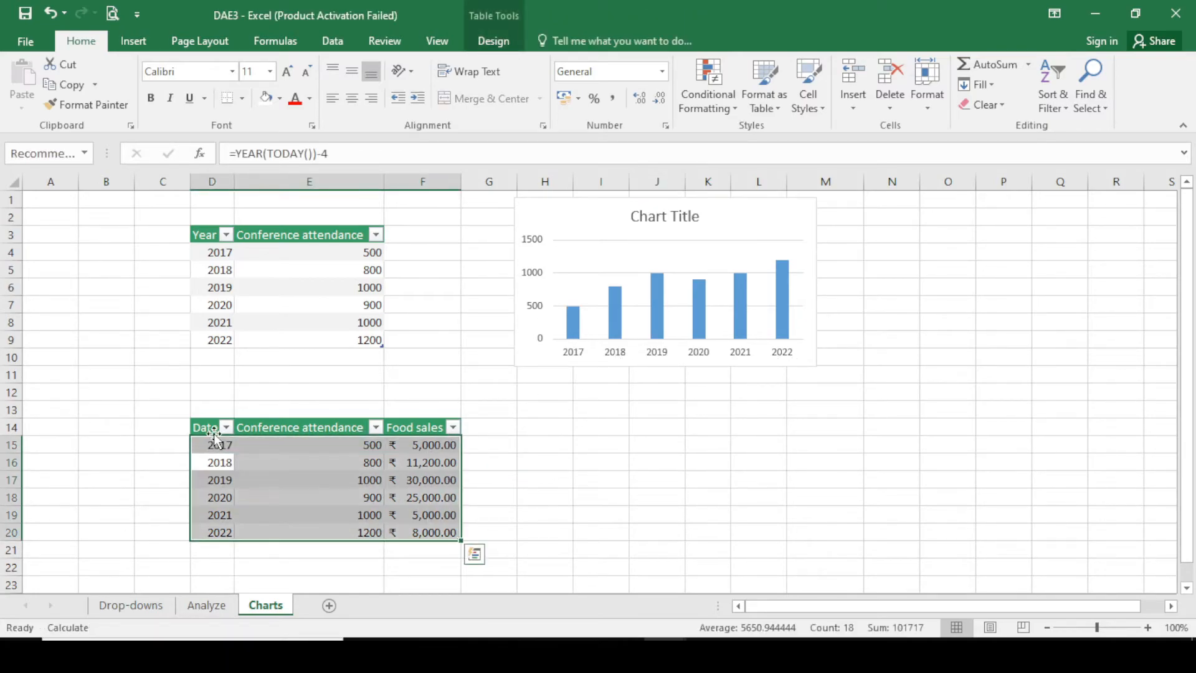
key("ctrl+q")
left_click(214, 429)
key("ctrl+a")
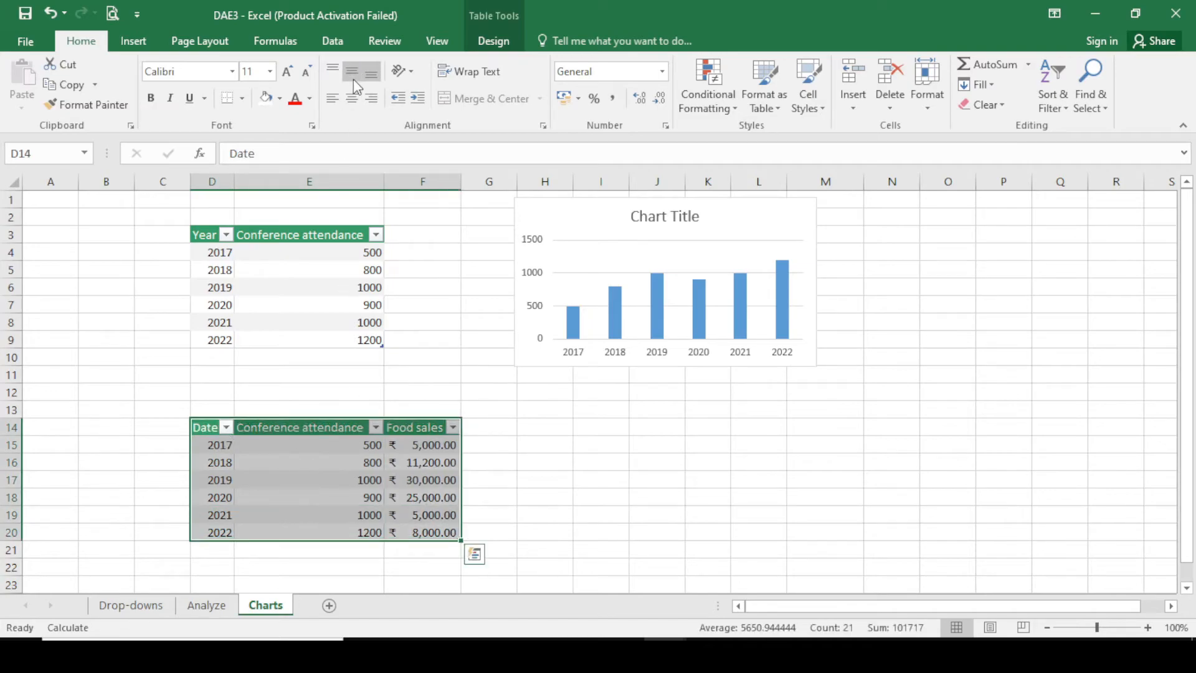
left_click(133, 41)
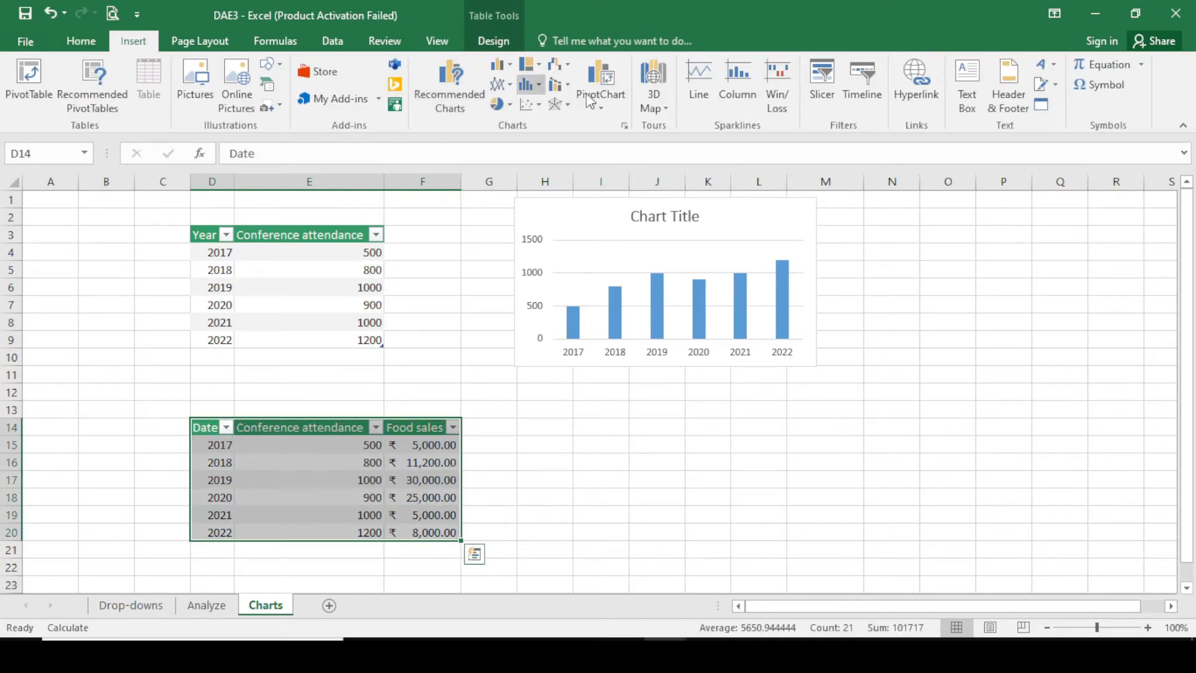
left_click(470, 80)
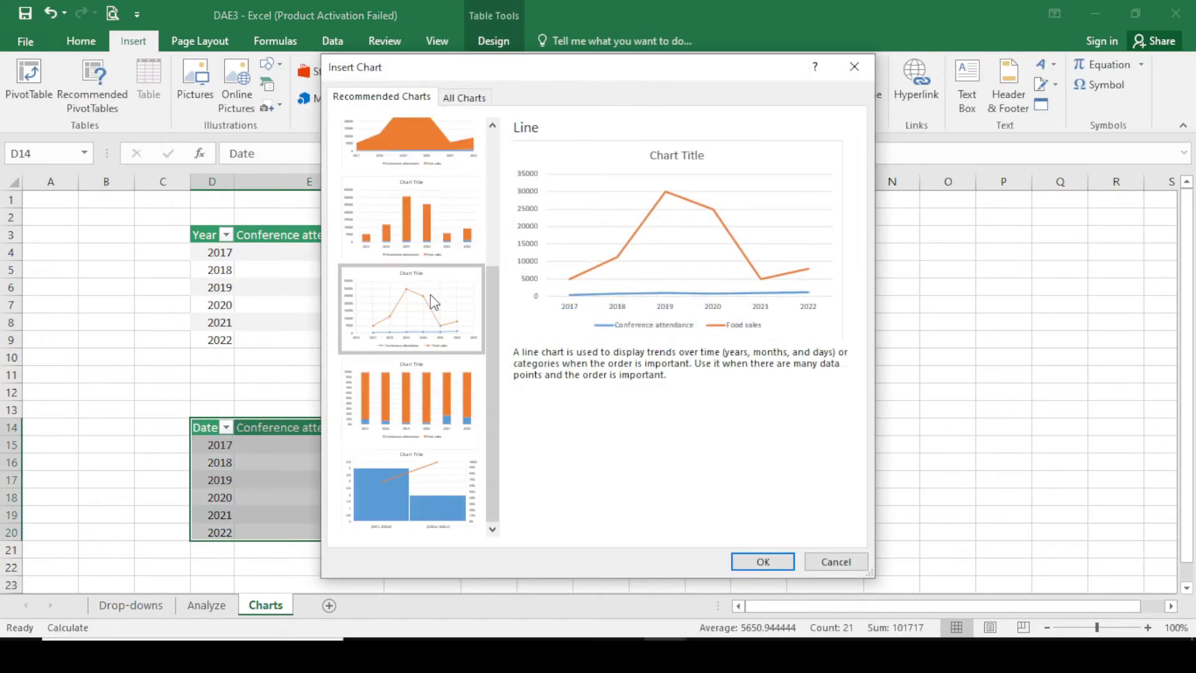
left_click(835, 561)
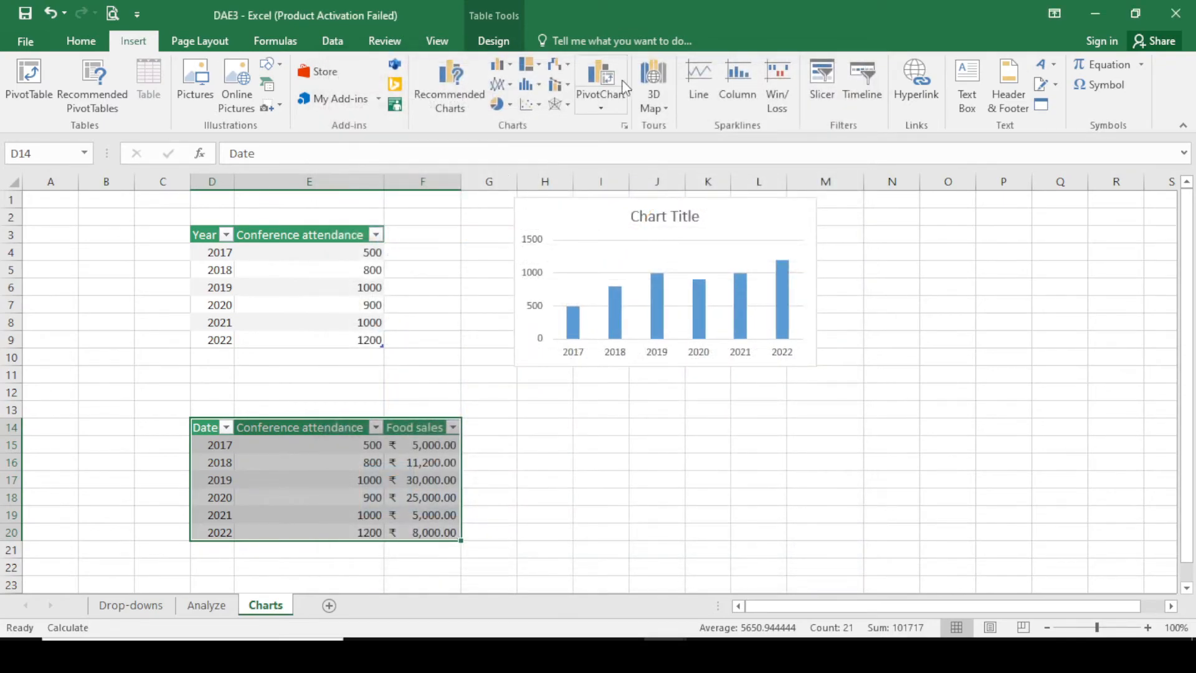
Insert a clustered column and line combo chart with a secondary axis and place it beside the second table, about columns H to N, rows 12 to 25
left_click(561, 87)
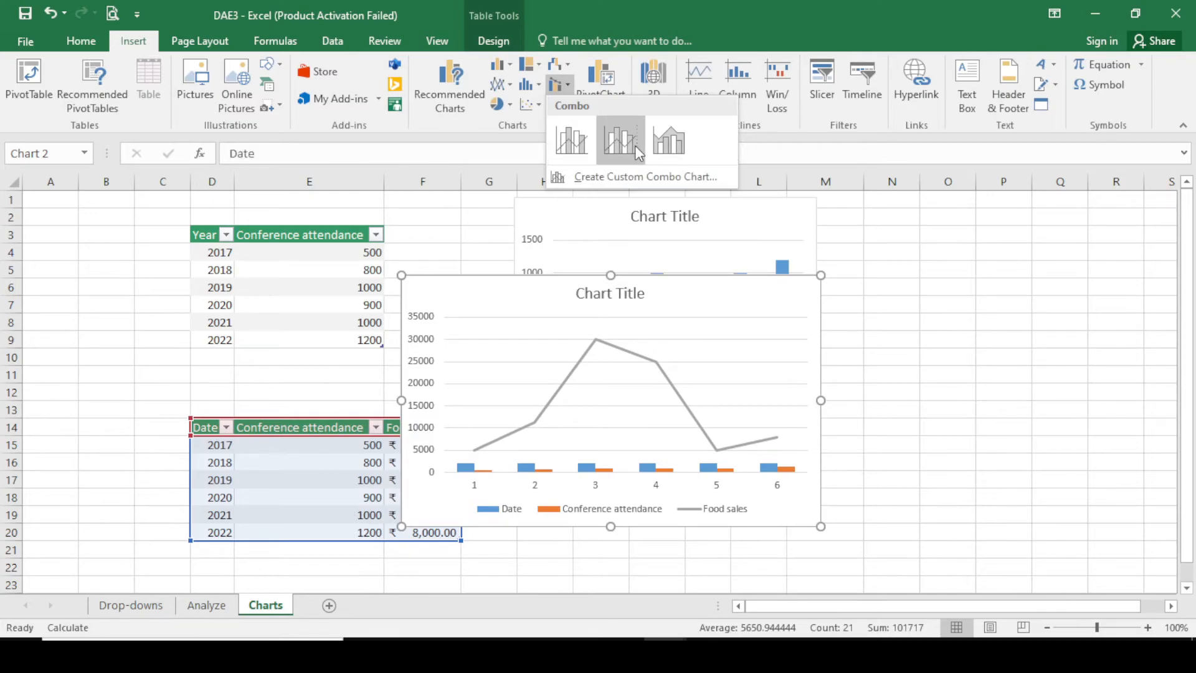
left_click(637, 145)
left_click_drag(689, 291, 792, 402)
scroll(1028, 365, "down", 1)
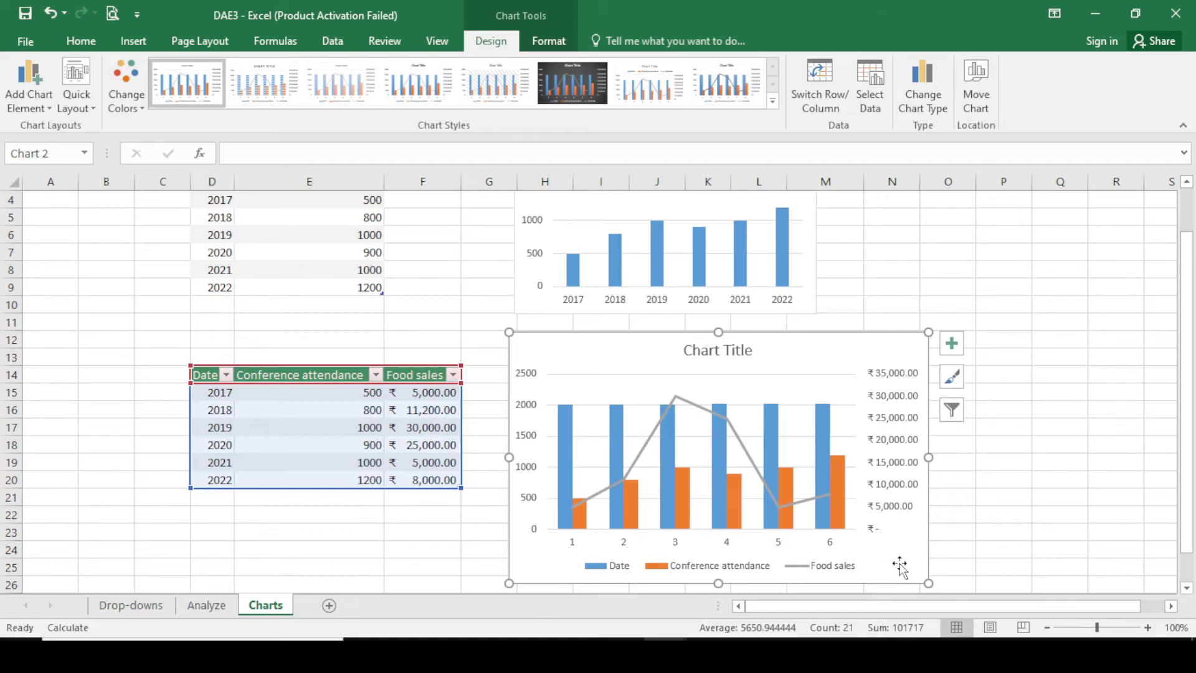
left_click(1048, 492)
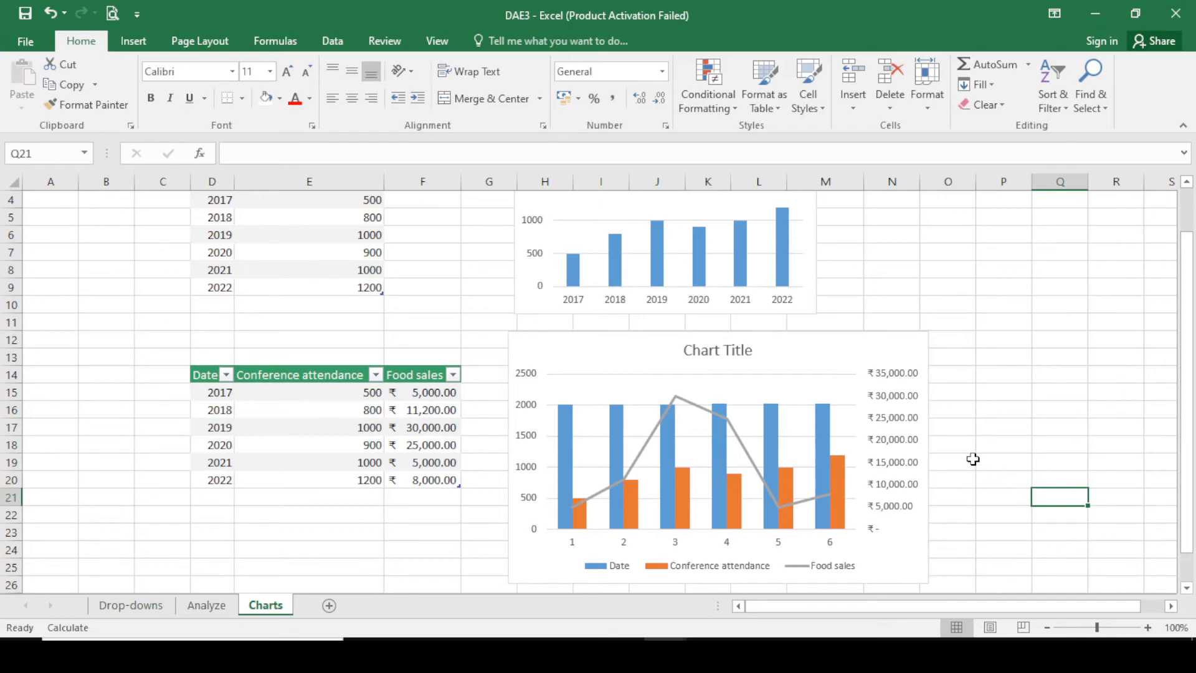
Examine the vertical, horizontal and secondary axes annotated on the sample charts further down the Charts sheet
scroll(802, 485, "down", 3)
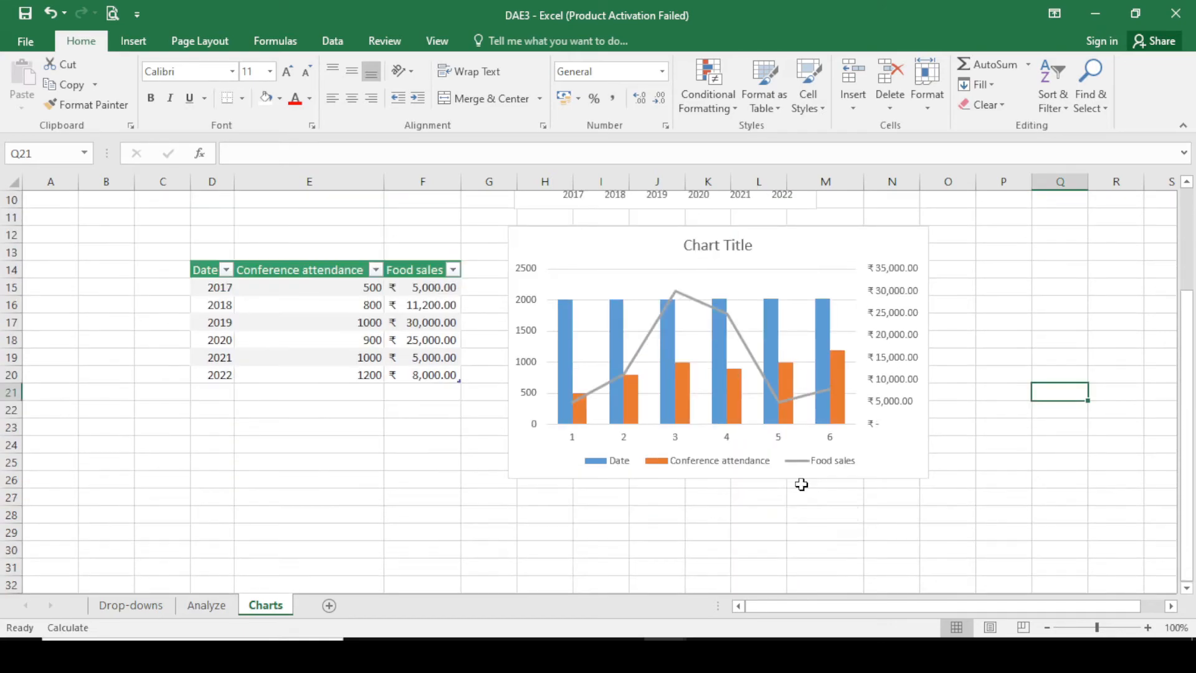
scroll(801, 484, "down", 6)
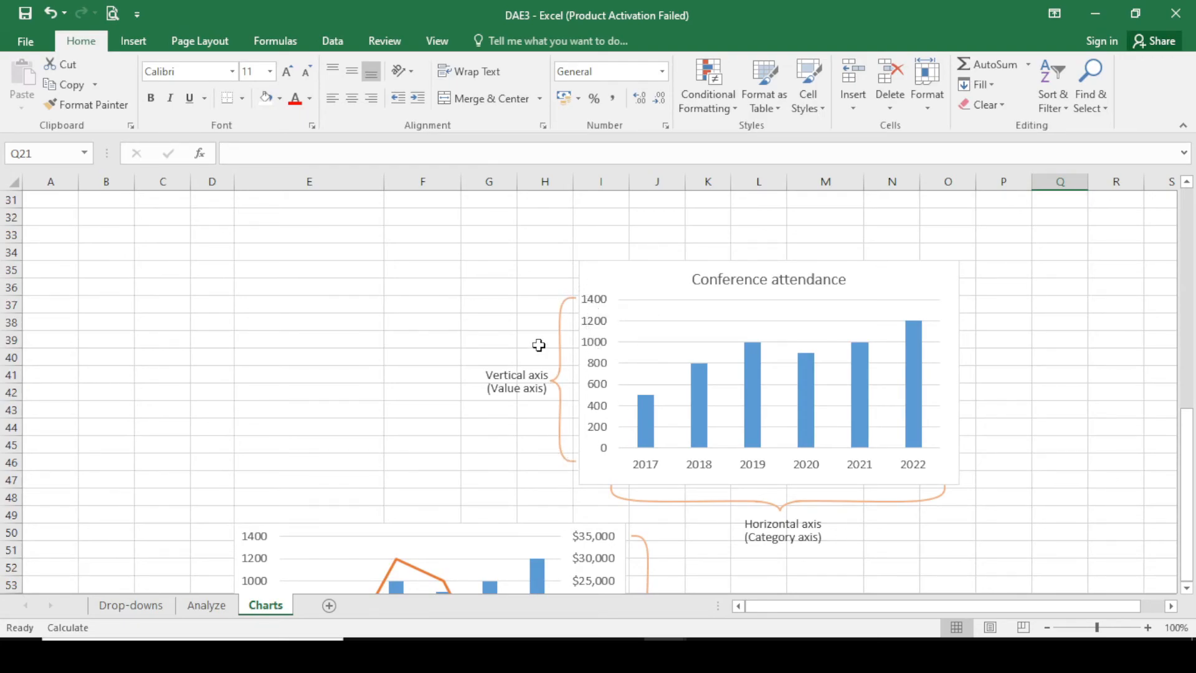
left_click_drag(549, 427, 549, 462)
left_click(514, 321)
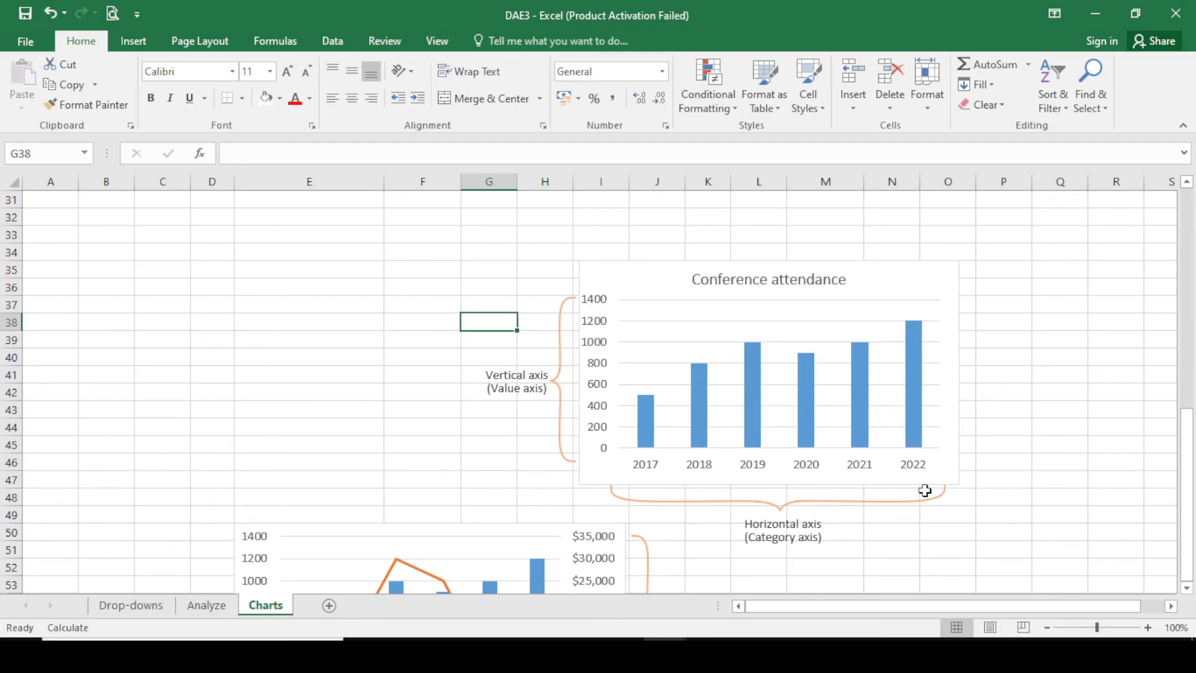
scroll(921, 492, "down", 3)
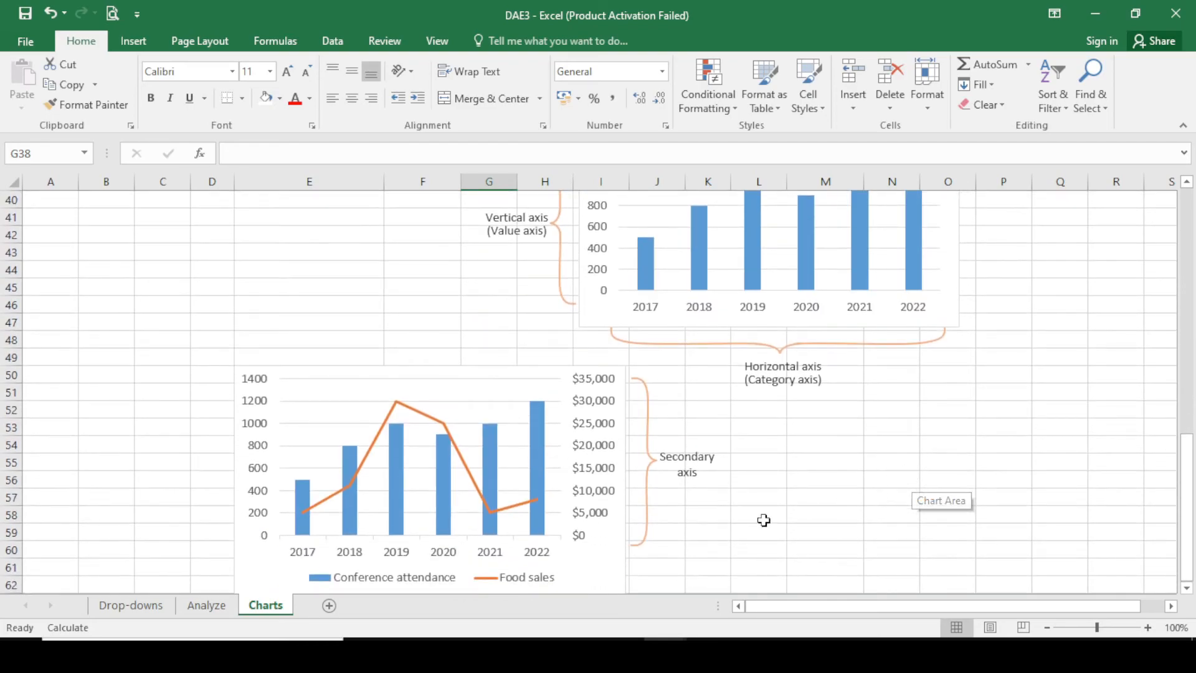
scroll(554, 526, "down", 2)
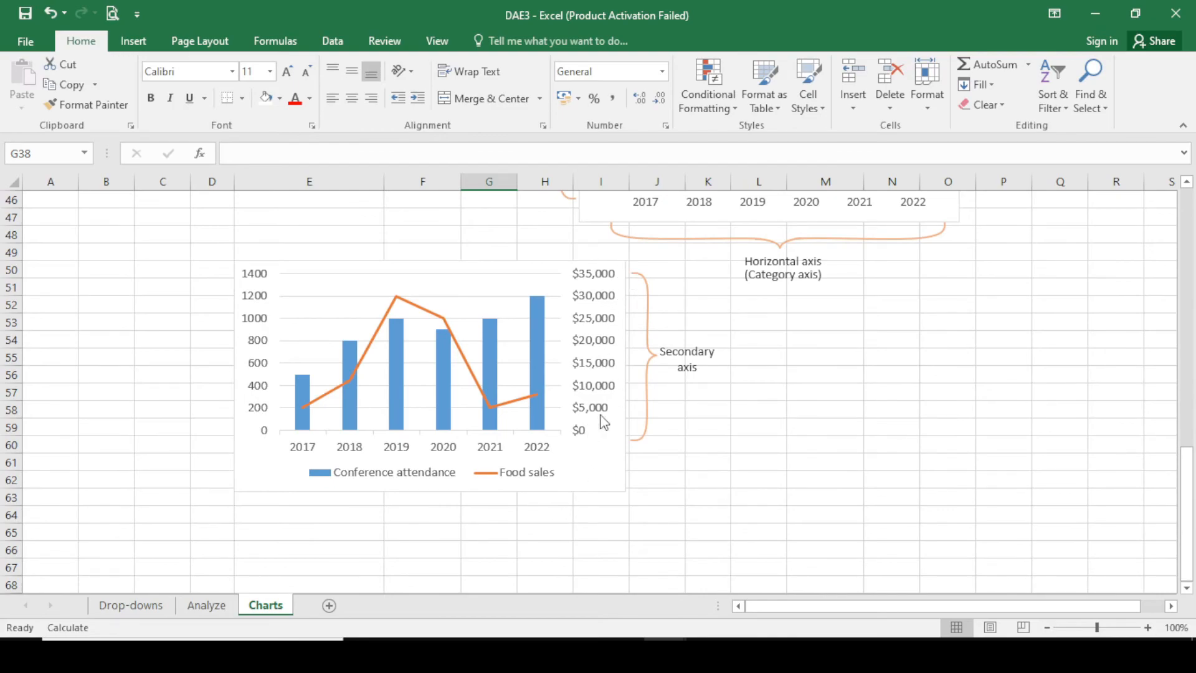
scroll(563, 489, "up", 3)
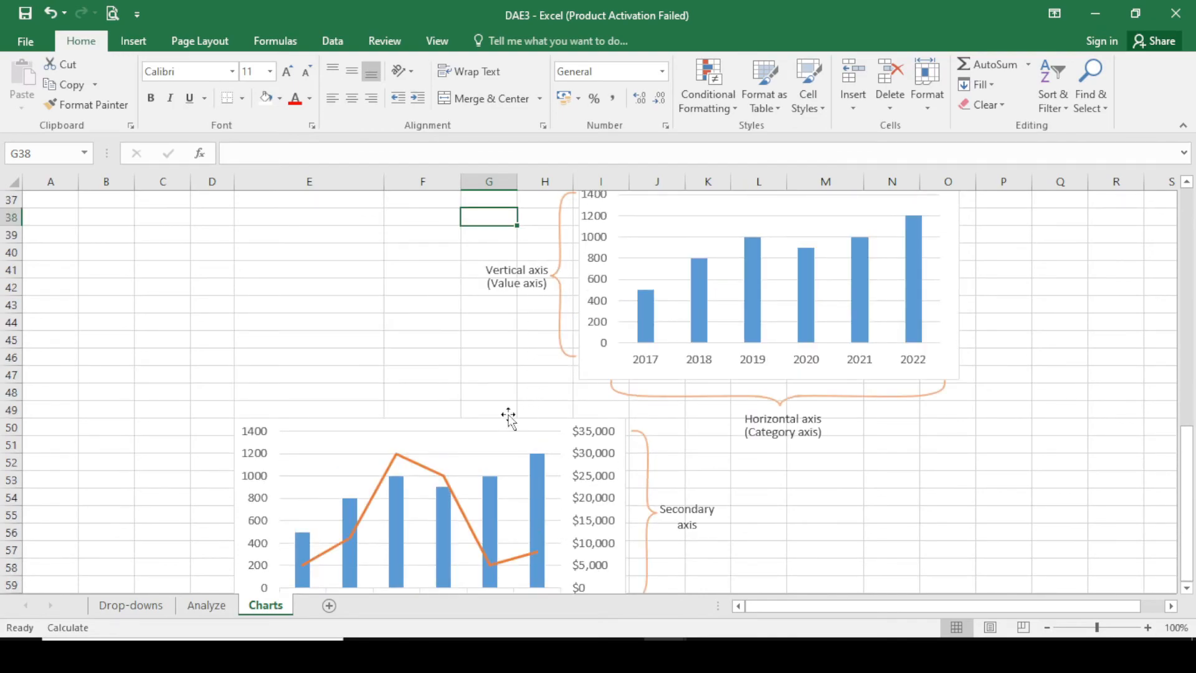
scroll(478, 462, "down", 2)
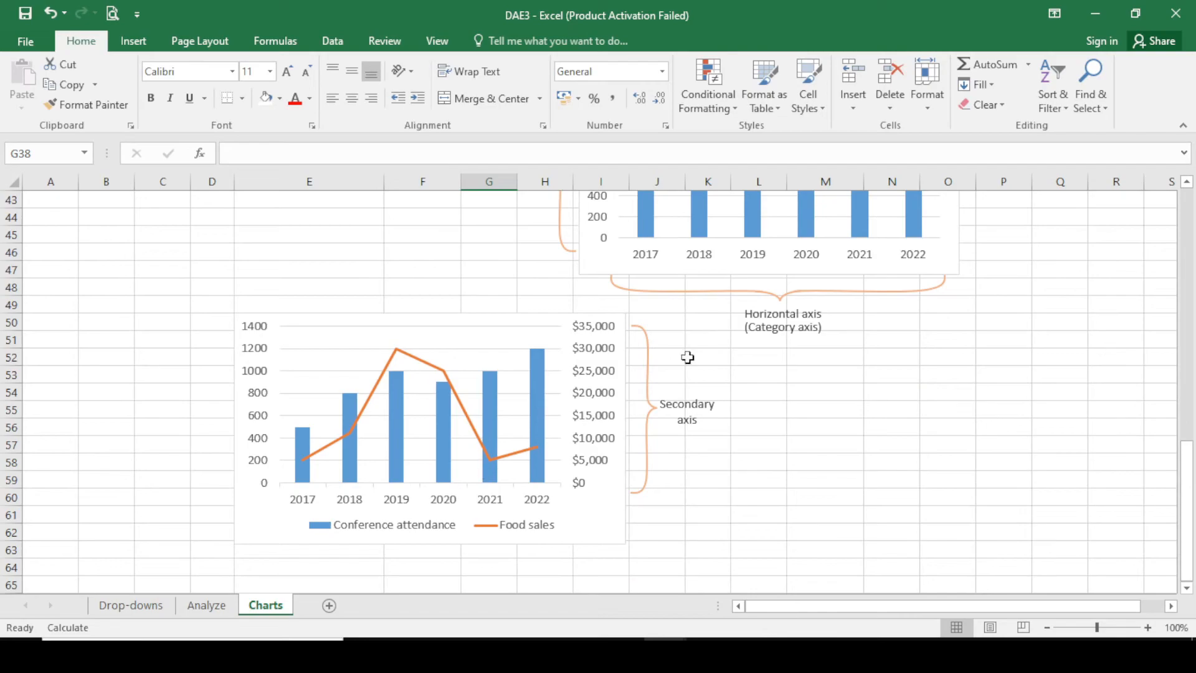
left_click(450, 328)
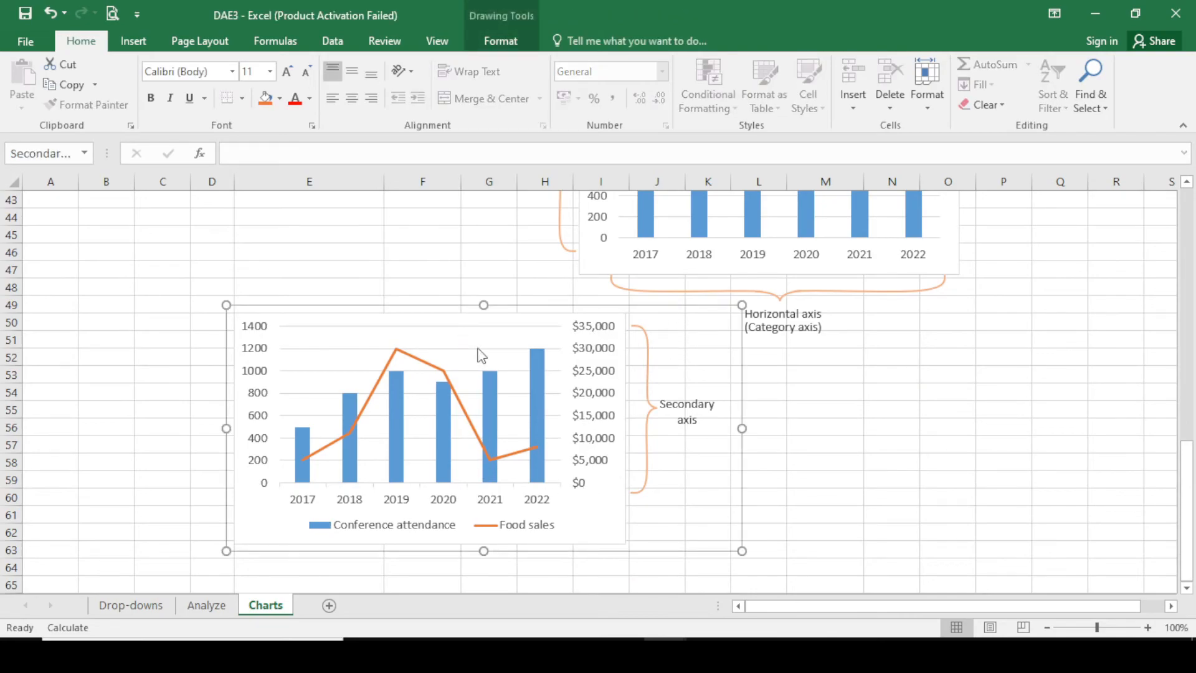
Review the available combo chart types with the second table's combo chart selected
scroll(499, 365, "up", 12)
left_click(760, 311)
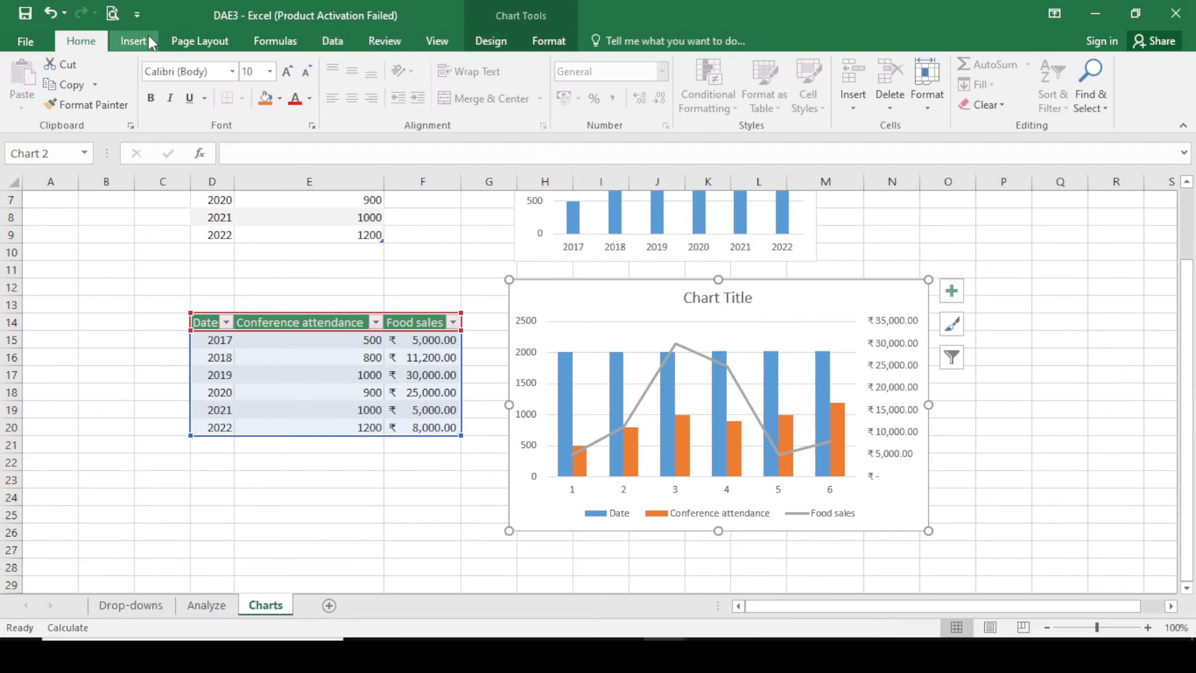
left_click(134, 41)
left_click(558, 83)
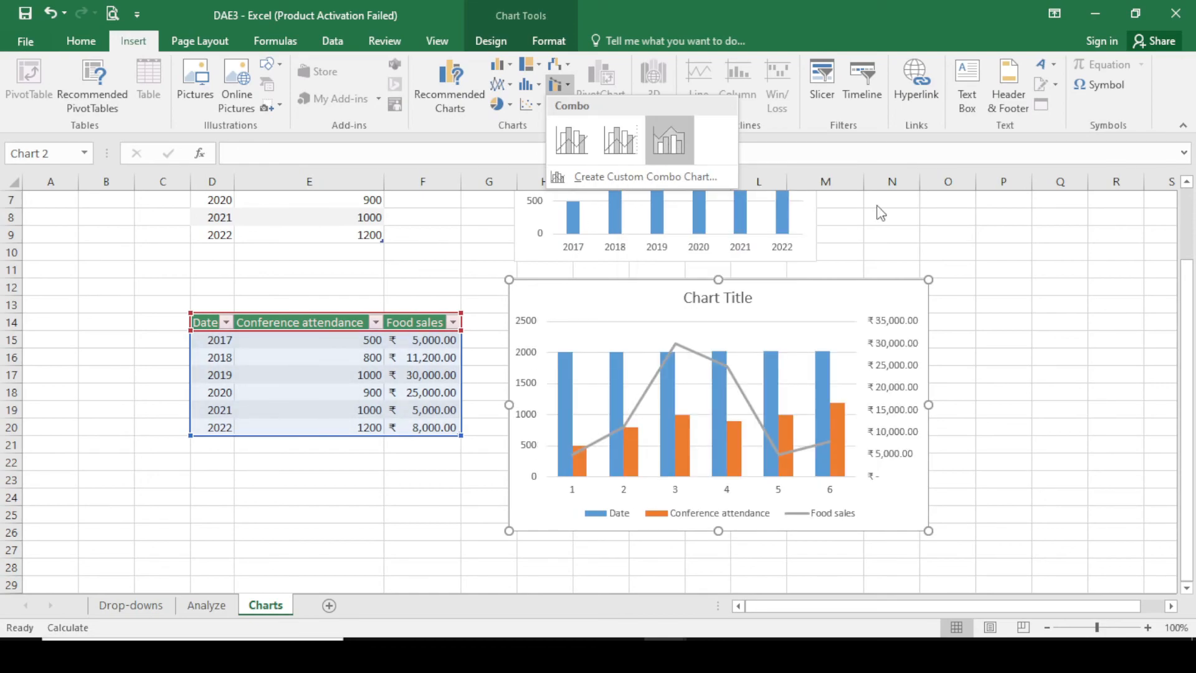
left_click(1089, 297)
Return to the sample secondary-axis chart and minimize the workbook window to the desktop
scroll(1088, 297, "down", 12)
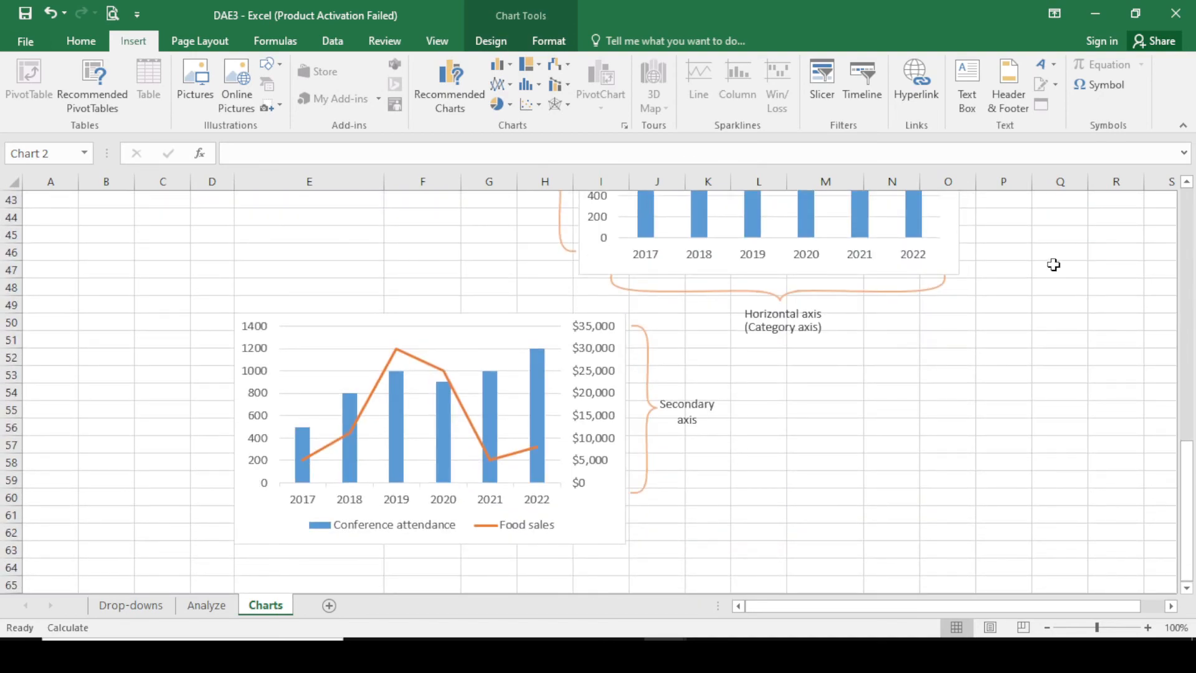
left_click(1089, 14)
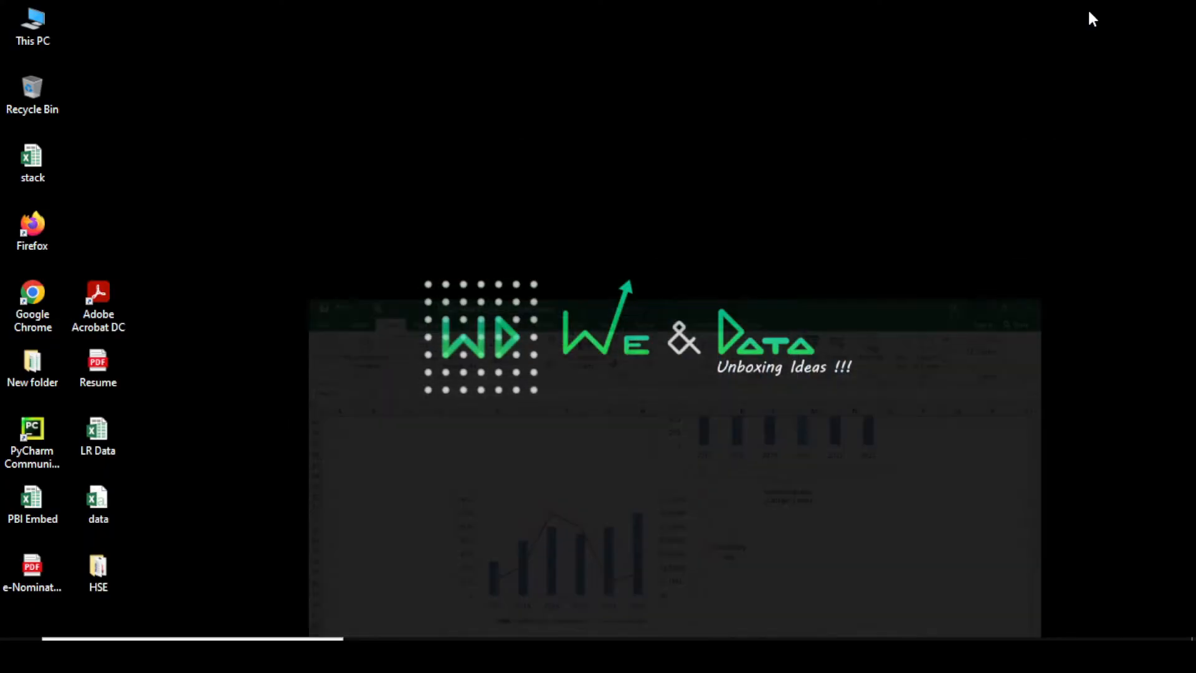